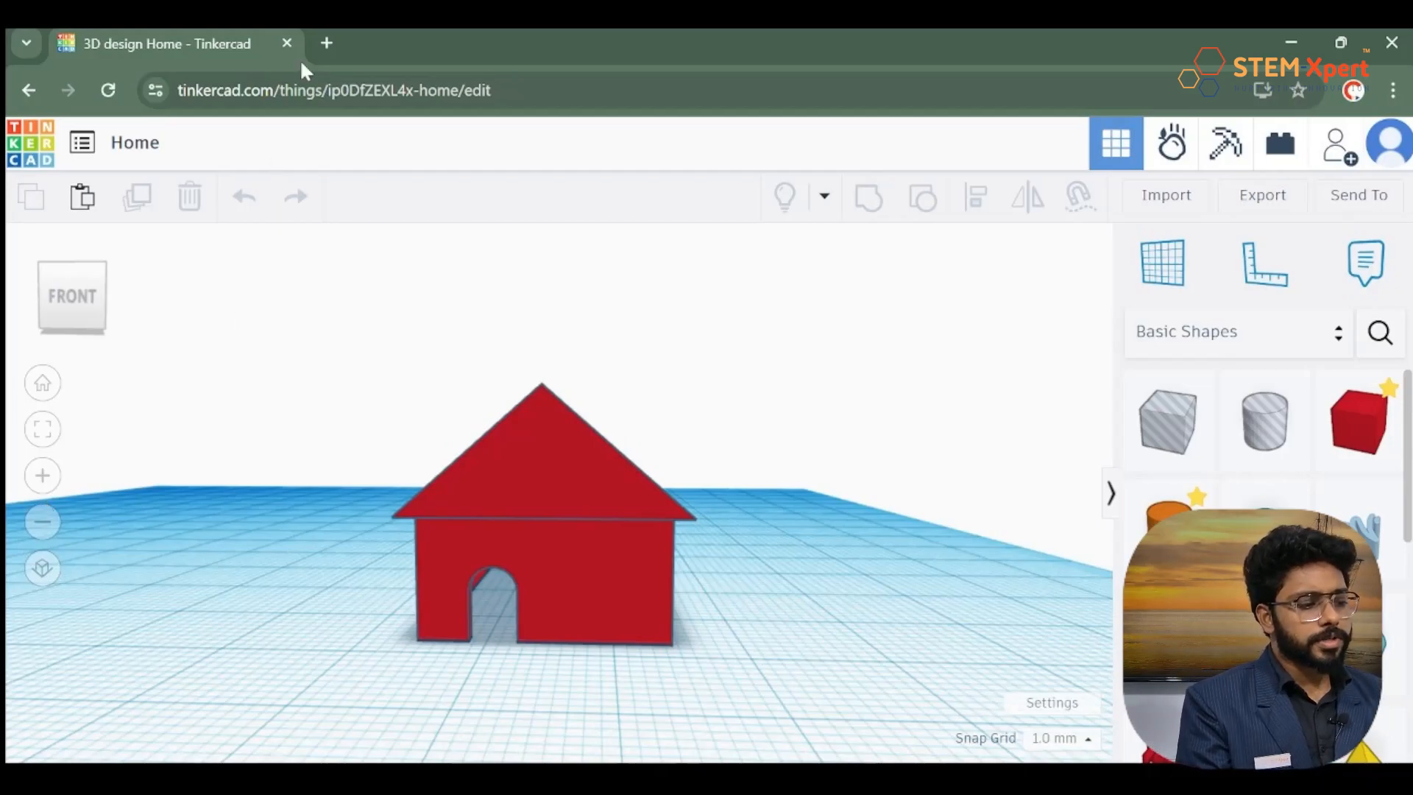
Open a new browser tab ready for a web search.
left_click(326, 45)
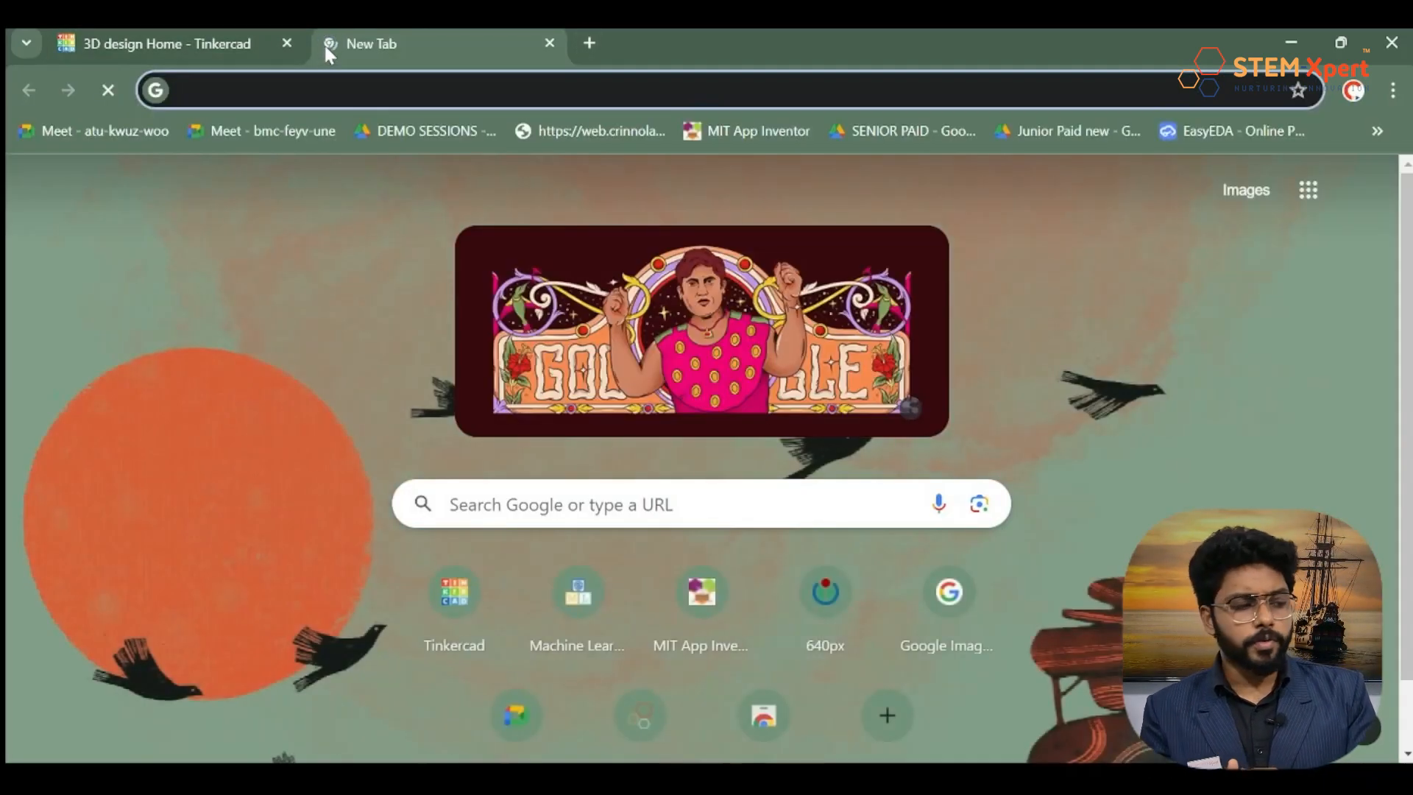
left_click(292, 104)
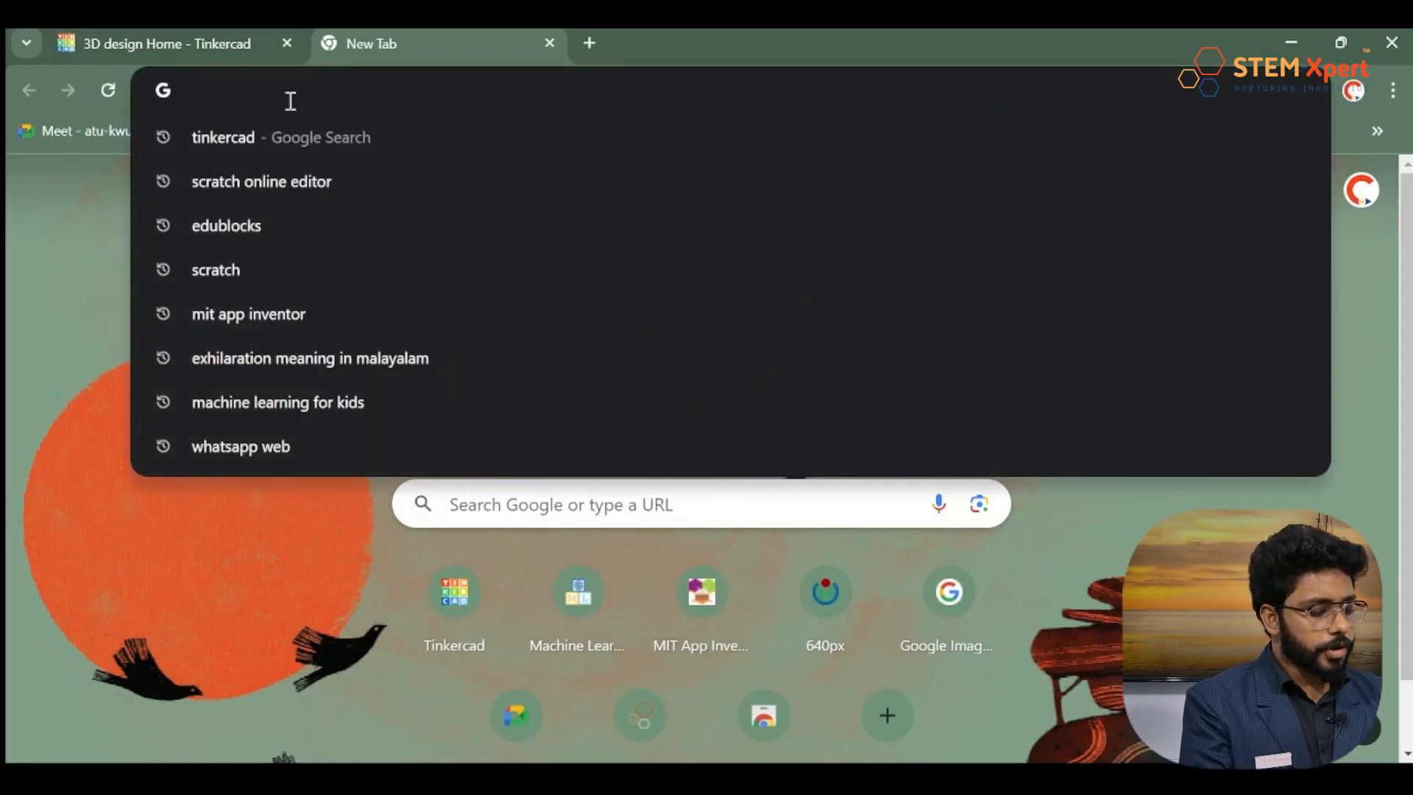
type("tINKER")
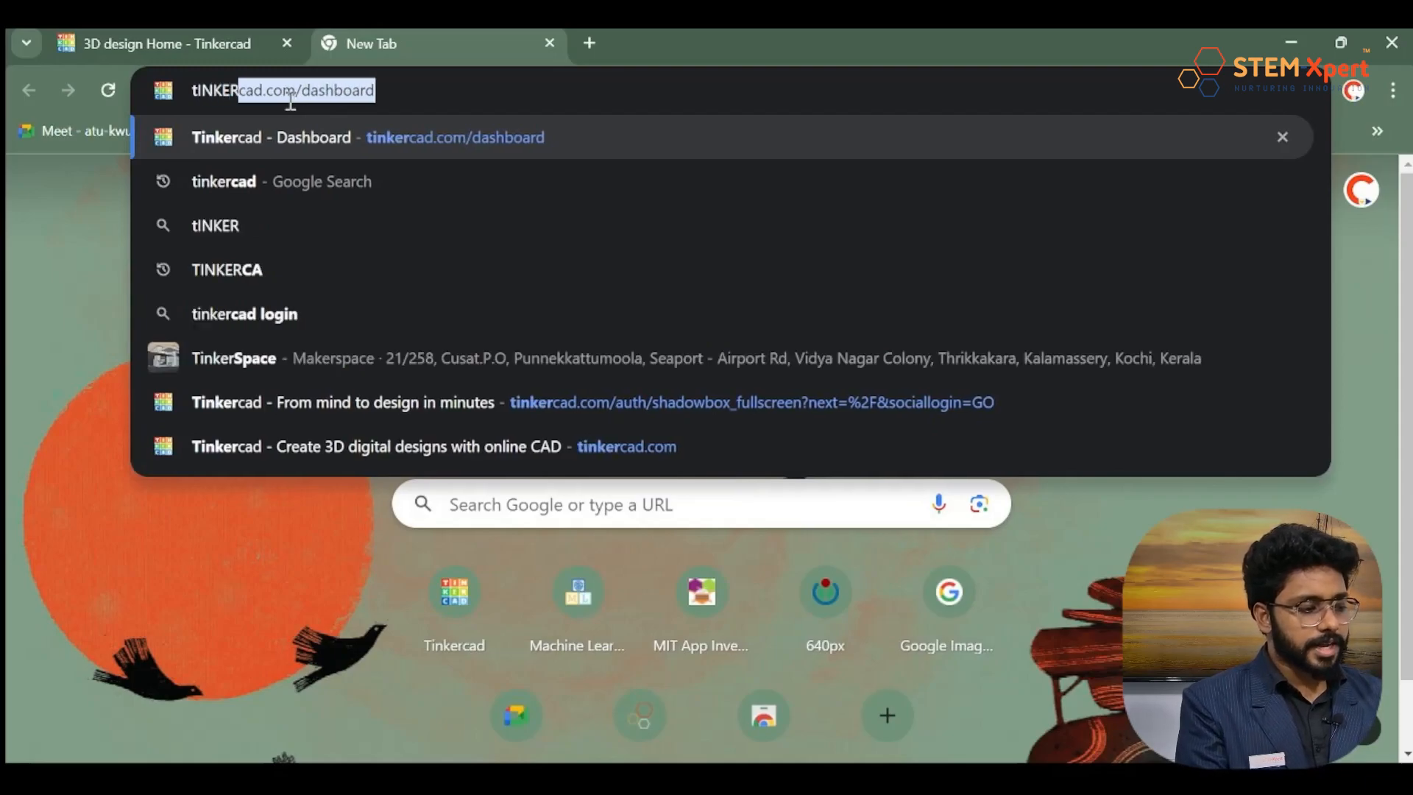
key("BackSpace")
key("BackSpace")
key("BackSpace")
key("BackSpace")
key("BackSpace")
key("BackSpace")
key("BackSpace")
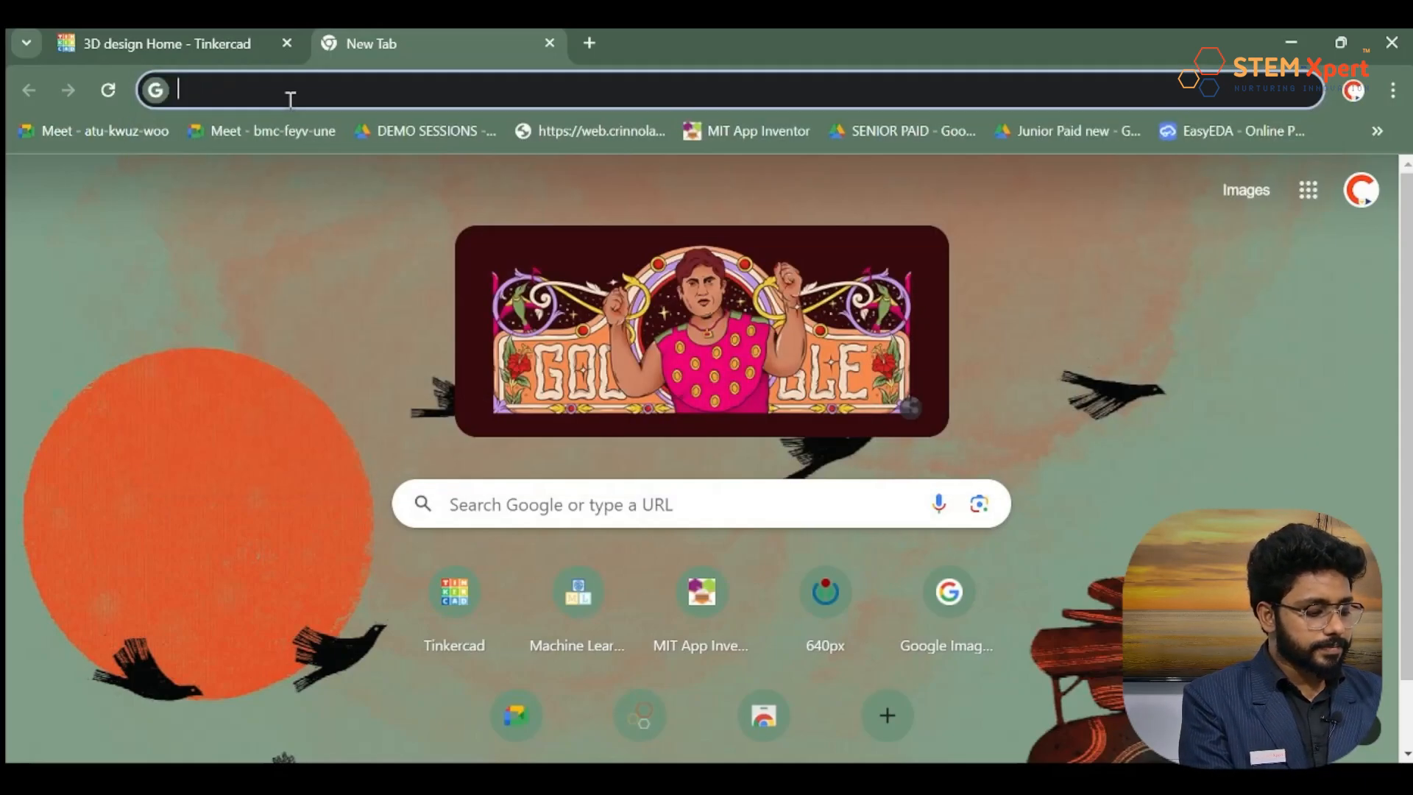
Search the web for "tinkercad" and open the official Tinkercad website from the results.
type("tinkercad")
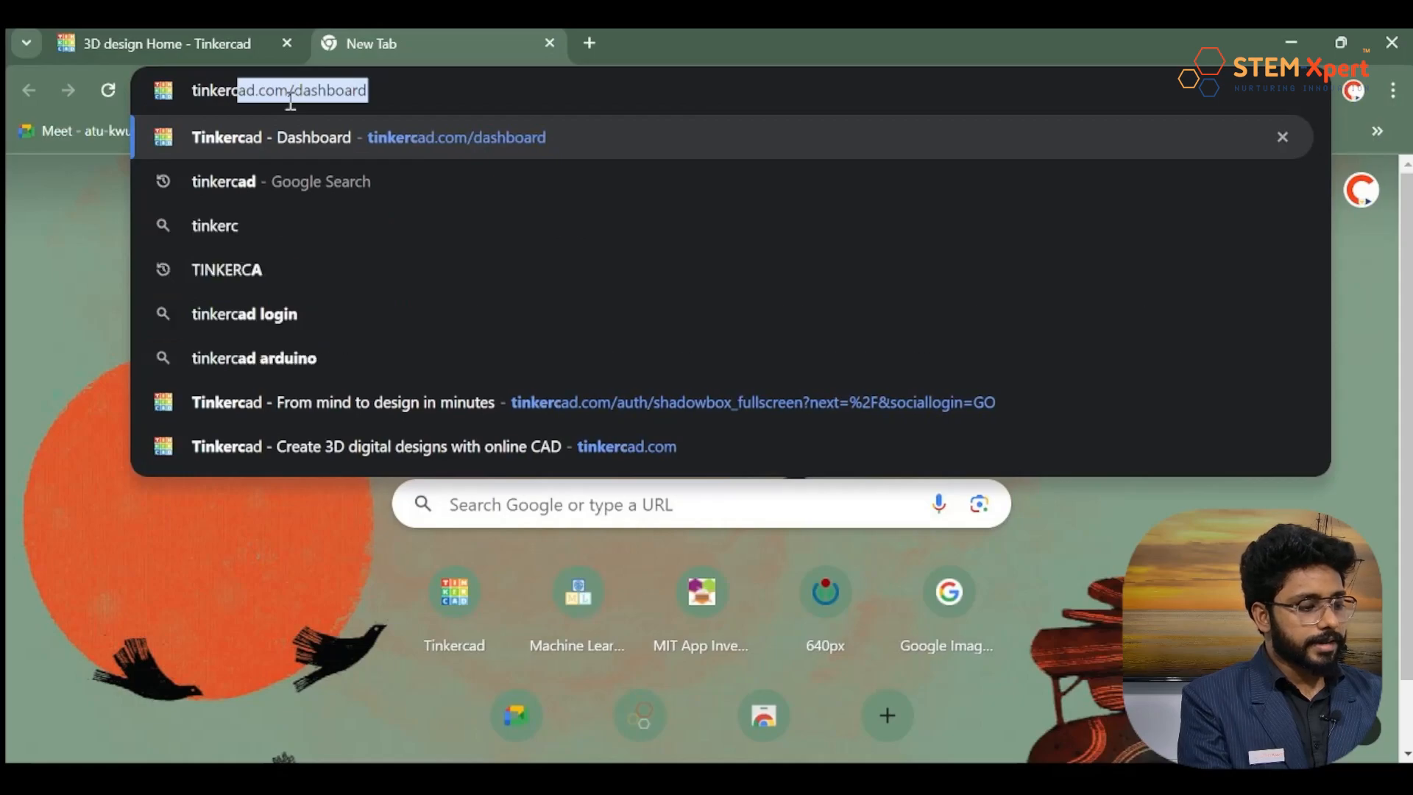
key("BackSpace")
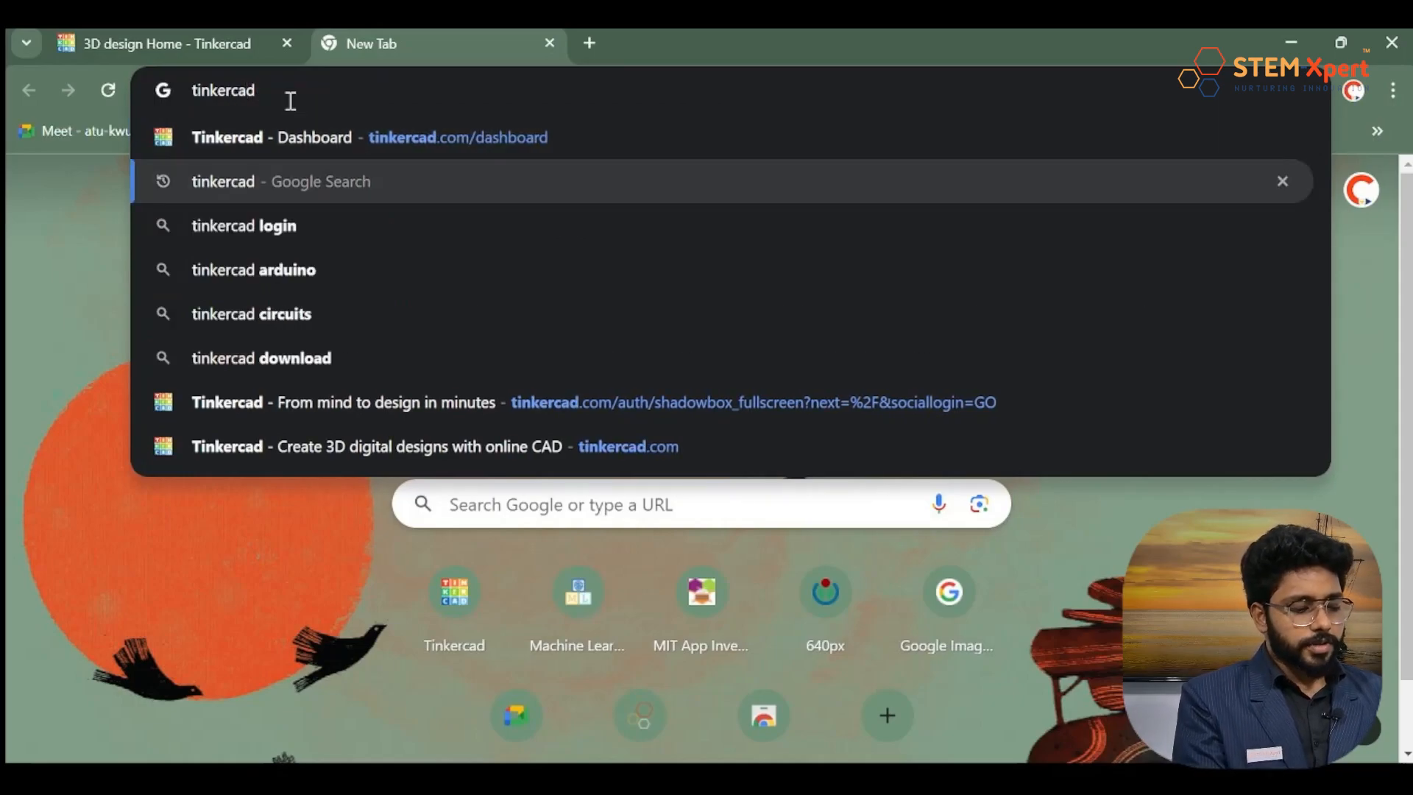
key("Return")
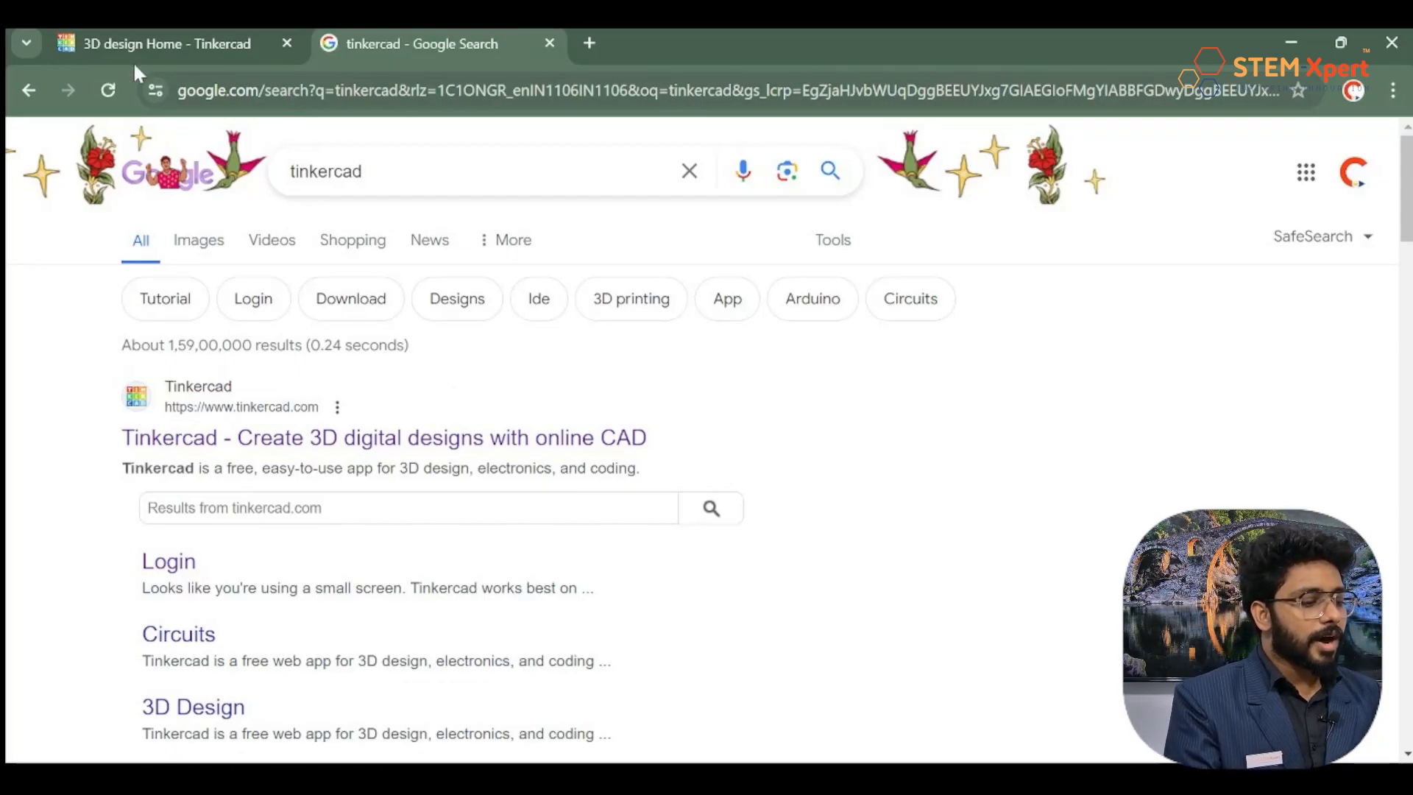
left_click(274, 440)
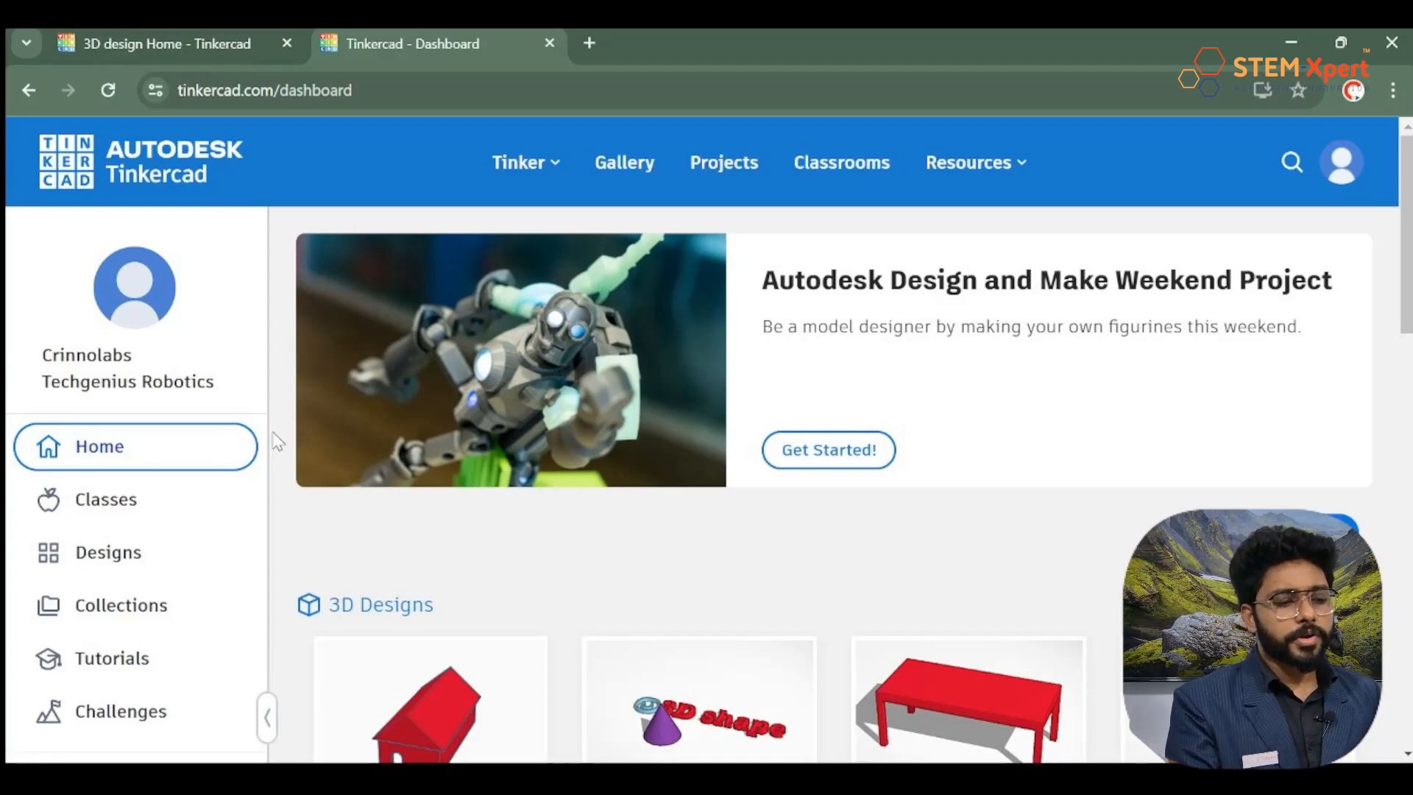
Log out of the current Tinkercad account and sign up for a personal account through Google.
left_click(1353, 189)
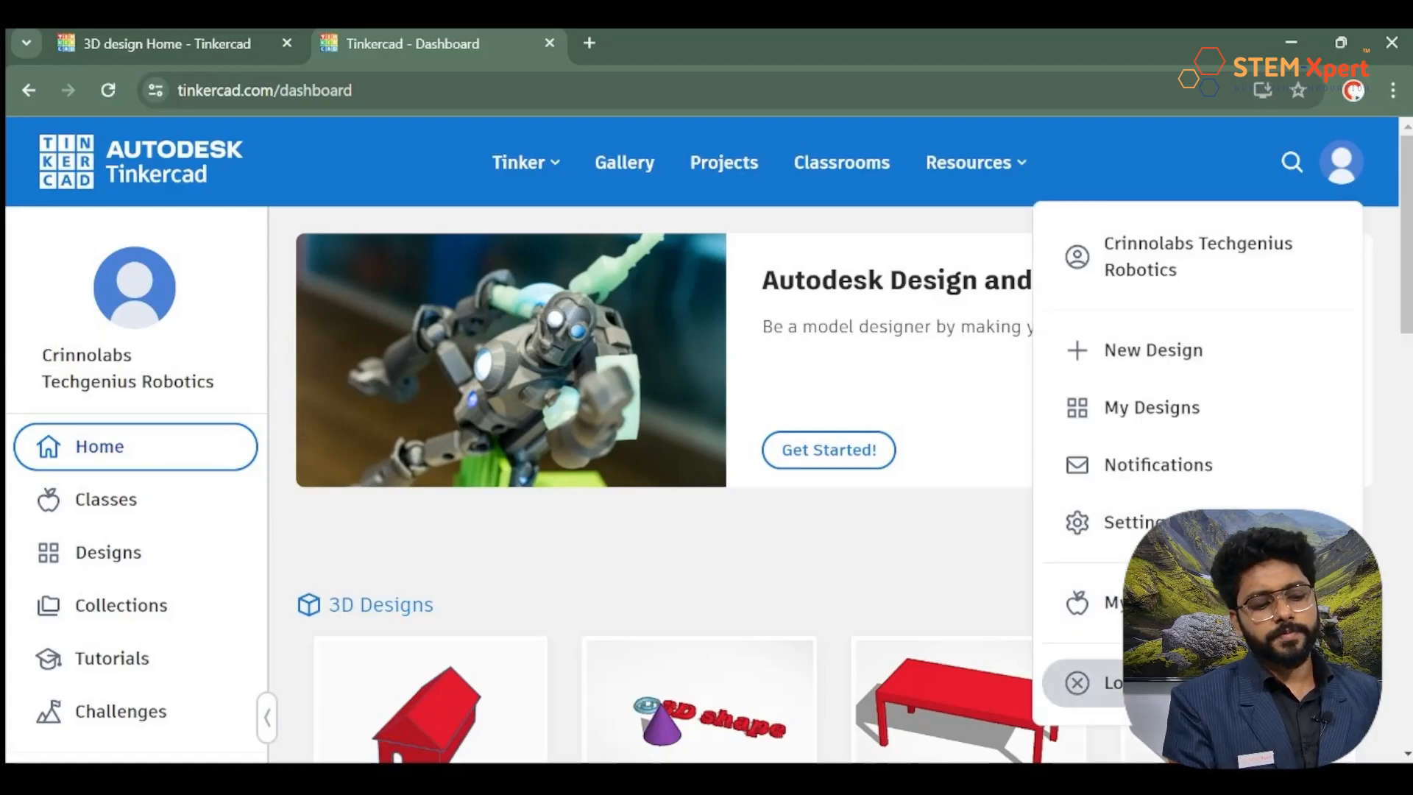
left_click(1080, 682)
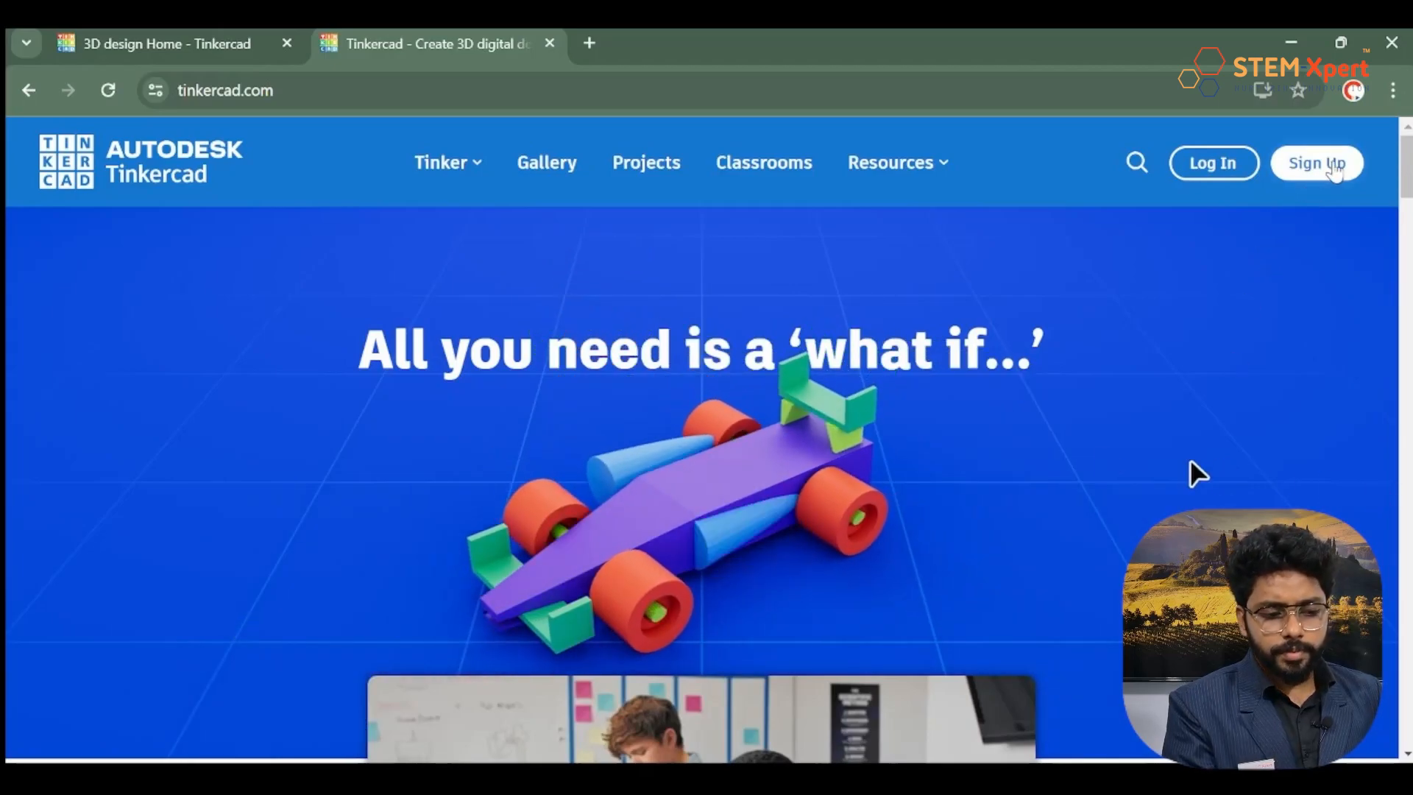
left_click(1334, 165)
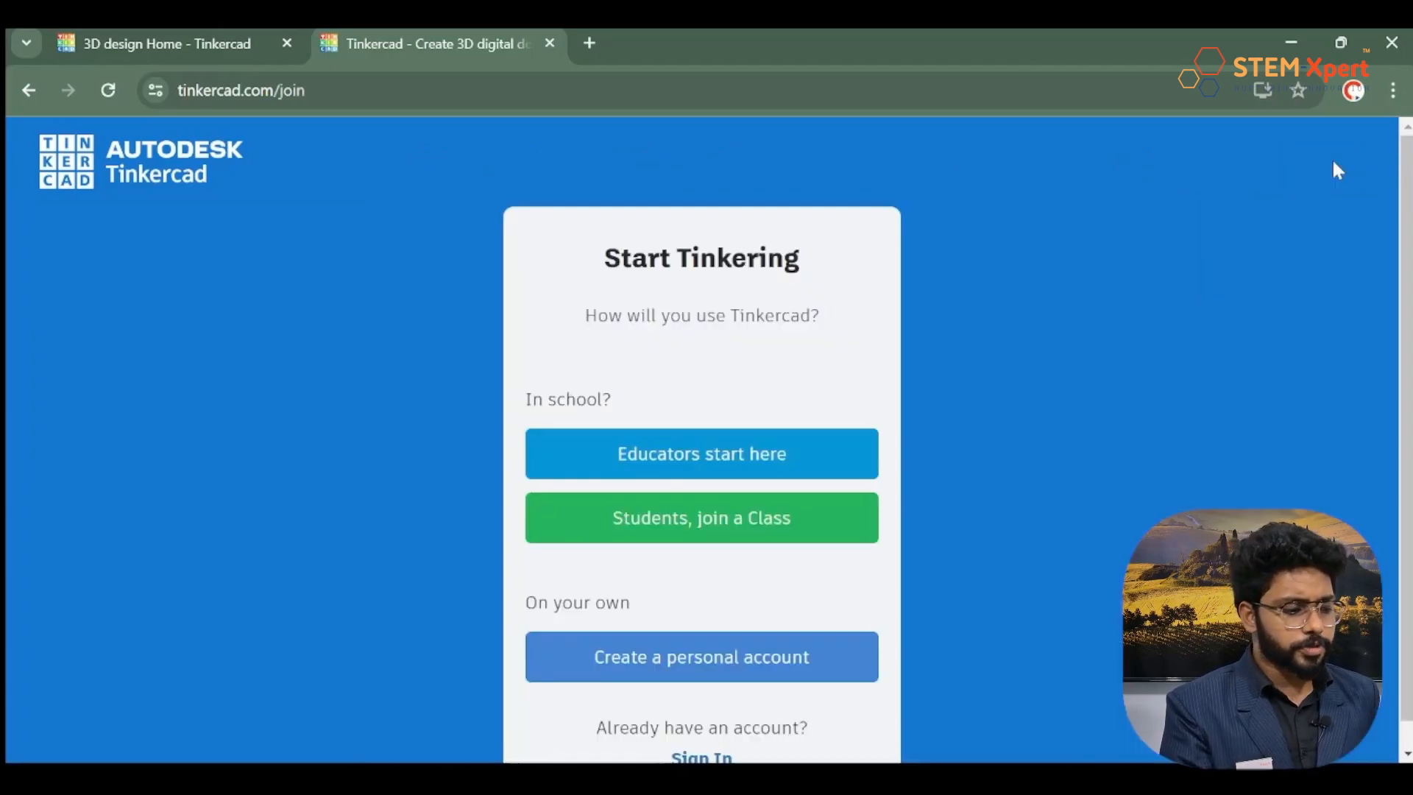
left_click(672, 661)
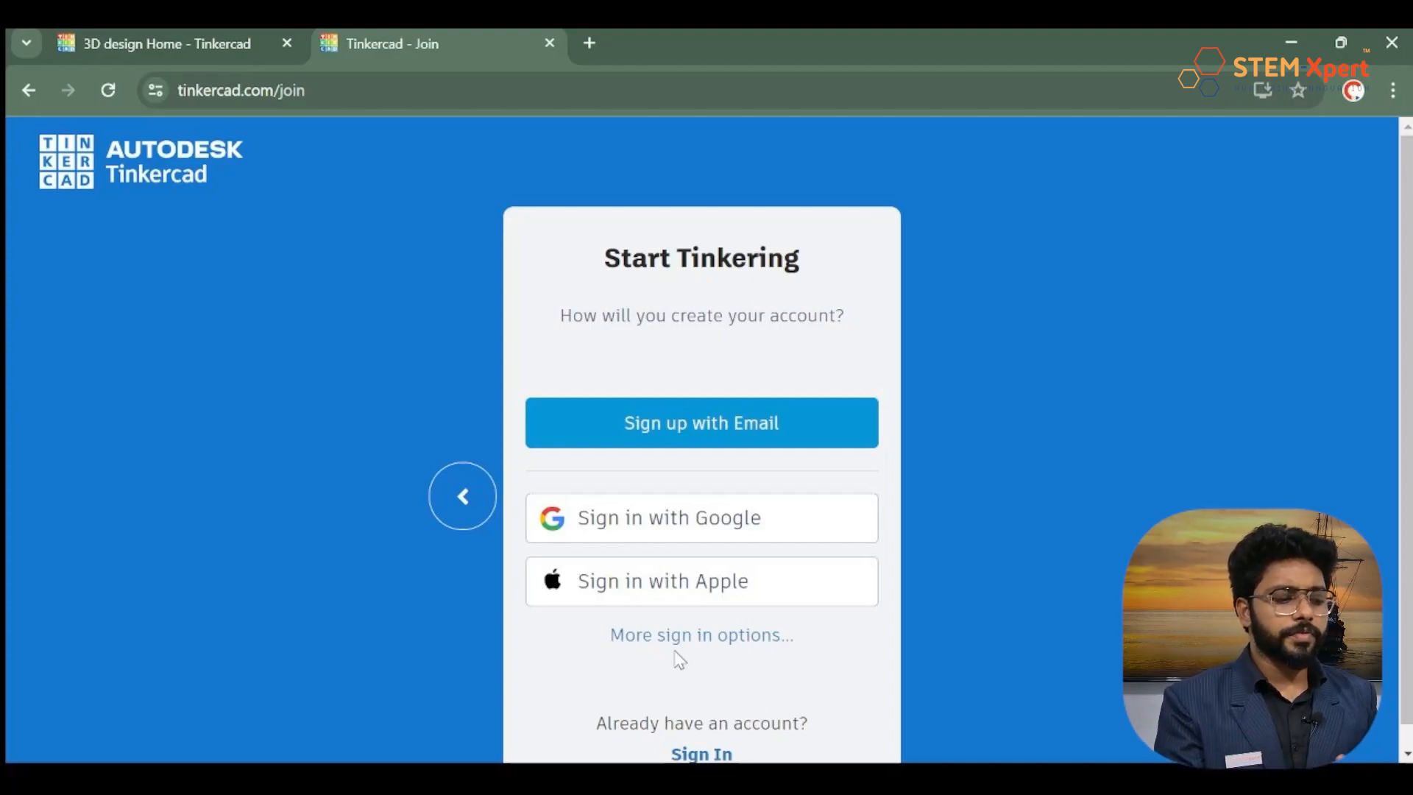
left_click(698, 531)
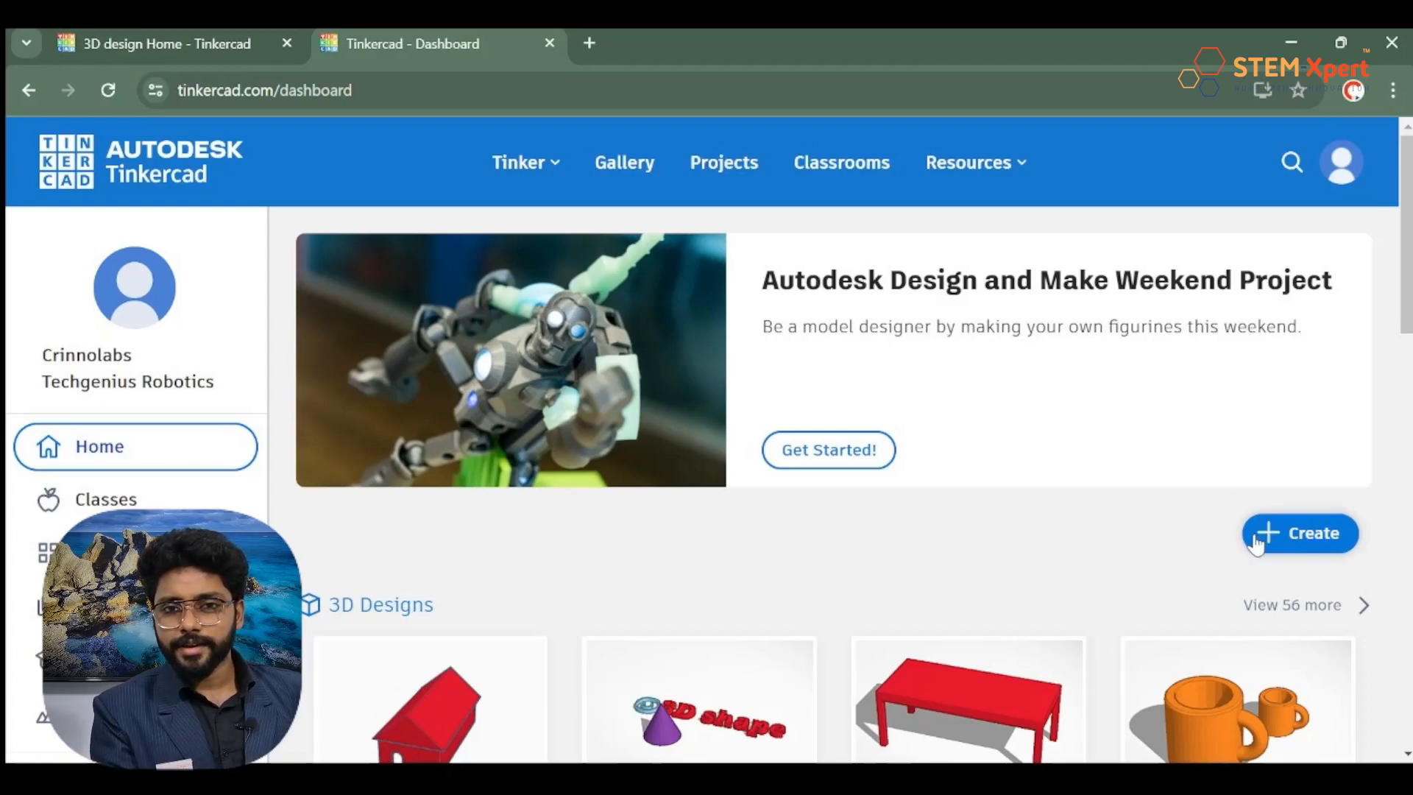
Create a new 3D design and place a solid red box near the centre of the workplane.
left_click(1311, 548)
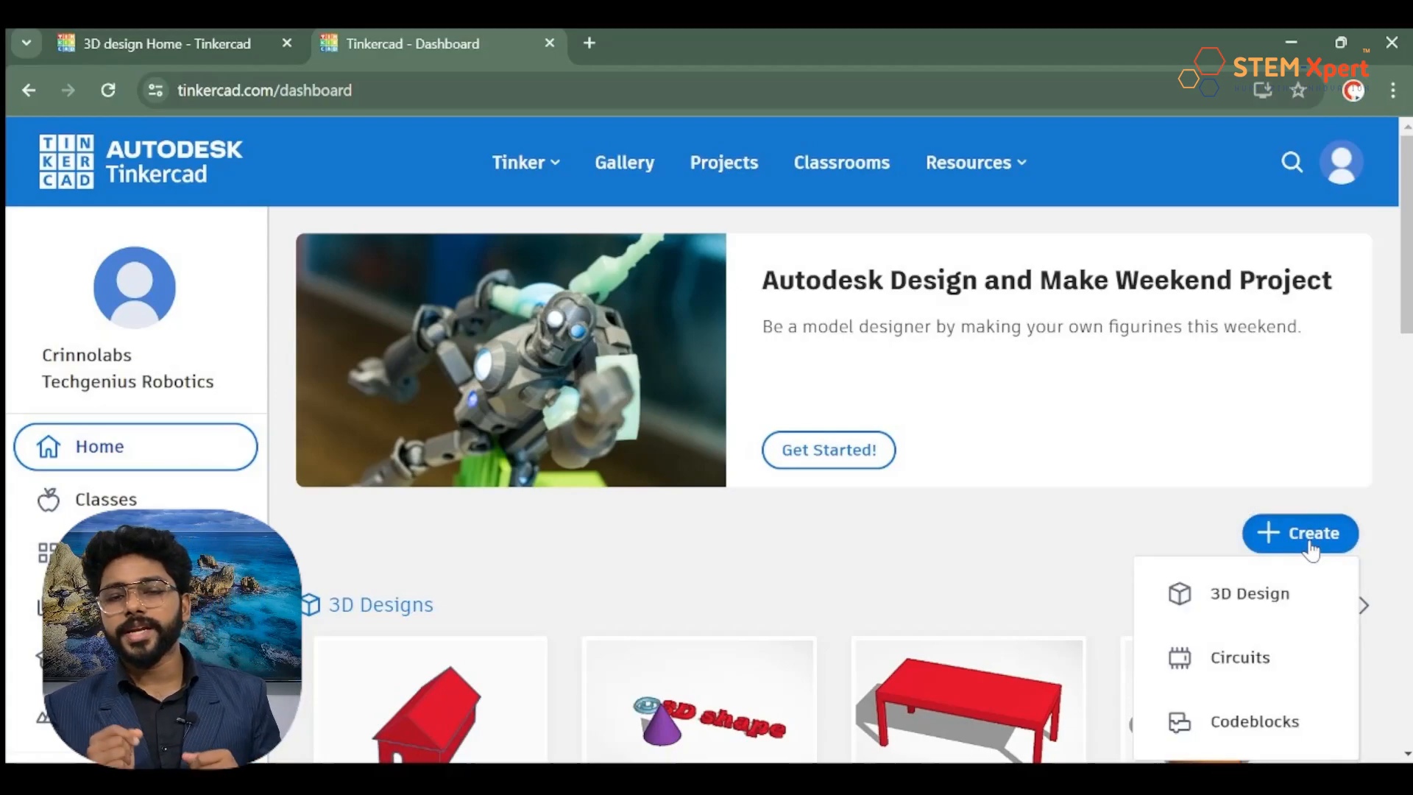
left_click(1250, 593)
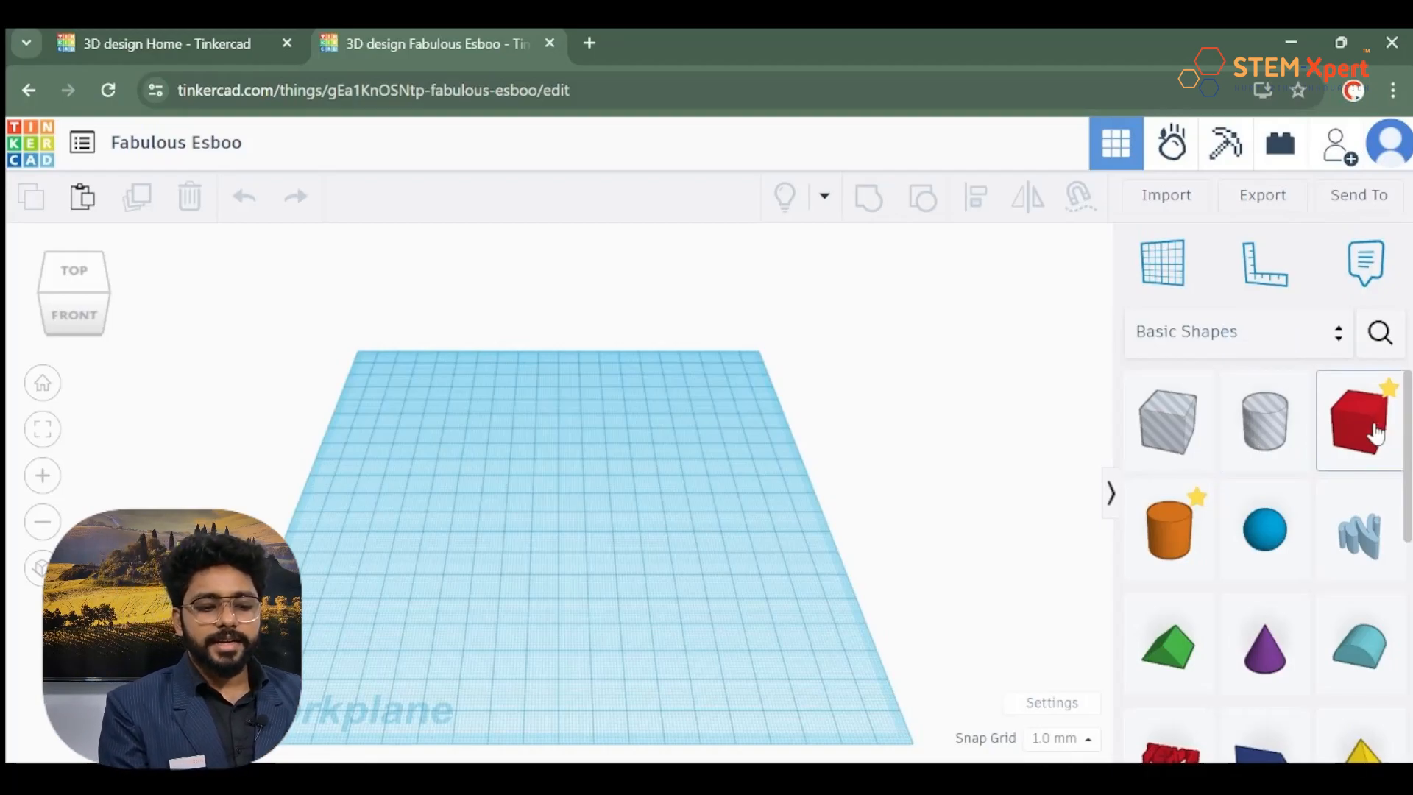
left_click_drag(1124, 454, 598, 499)
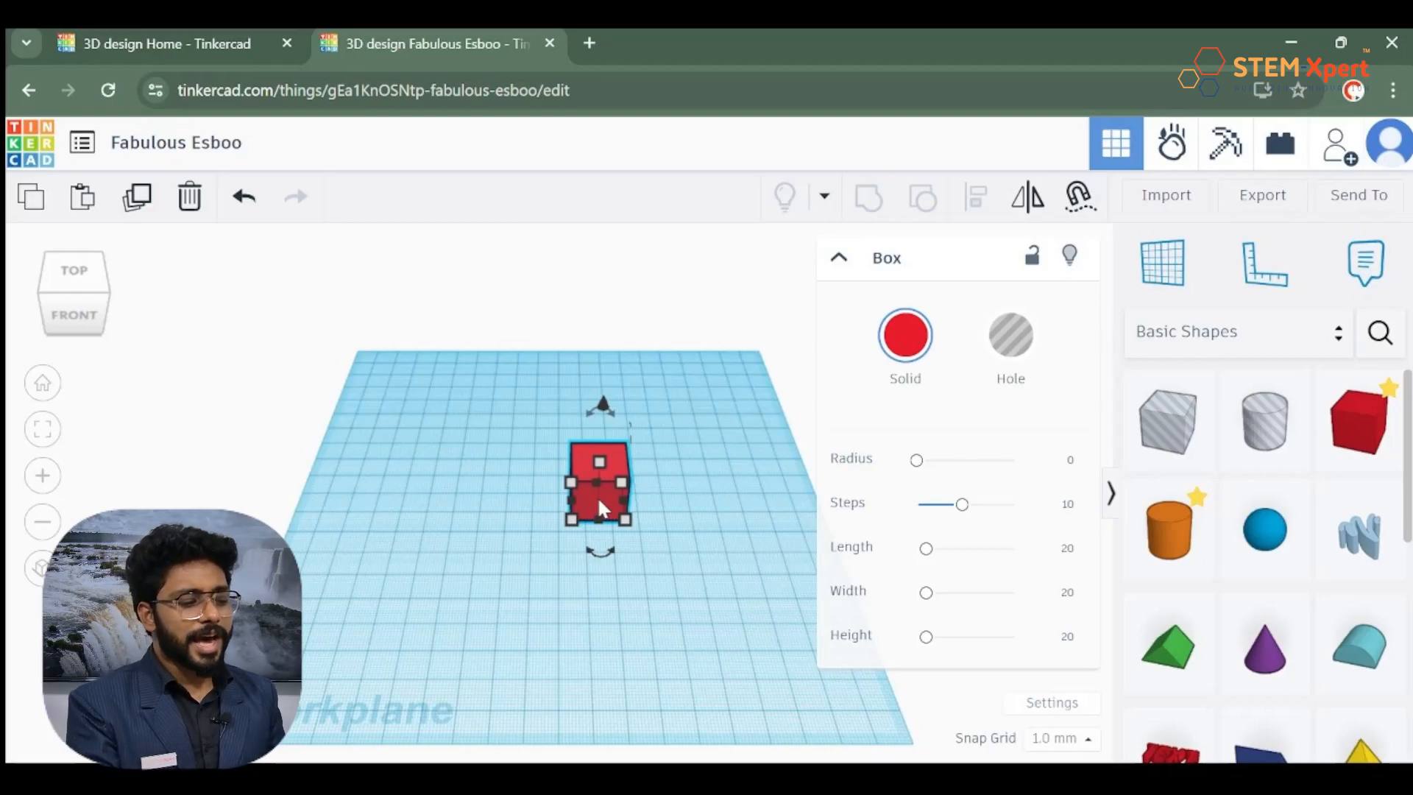
Set the box's front-to-back dimension to 40 mm.
mouse_move(628, 520)
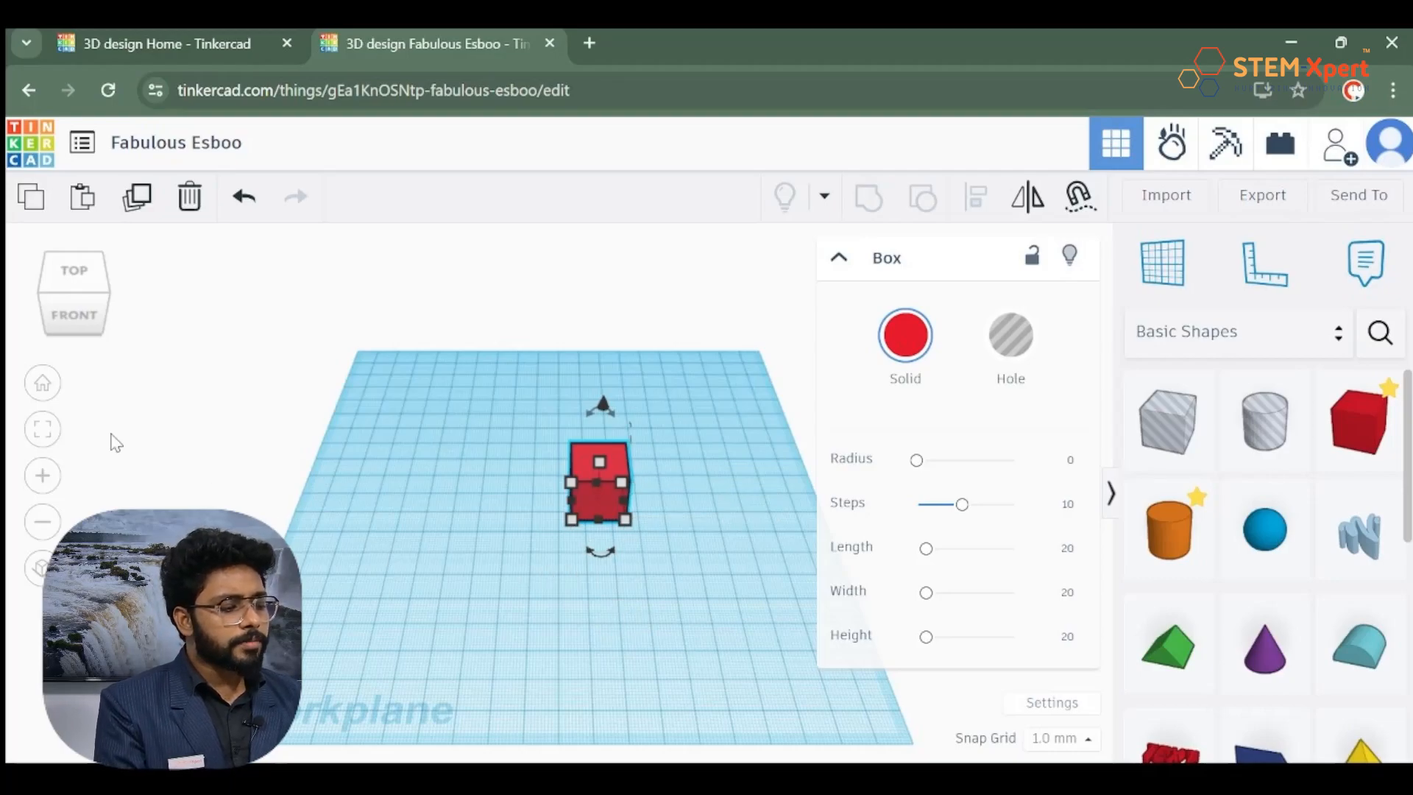
left_click(43, 428)
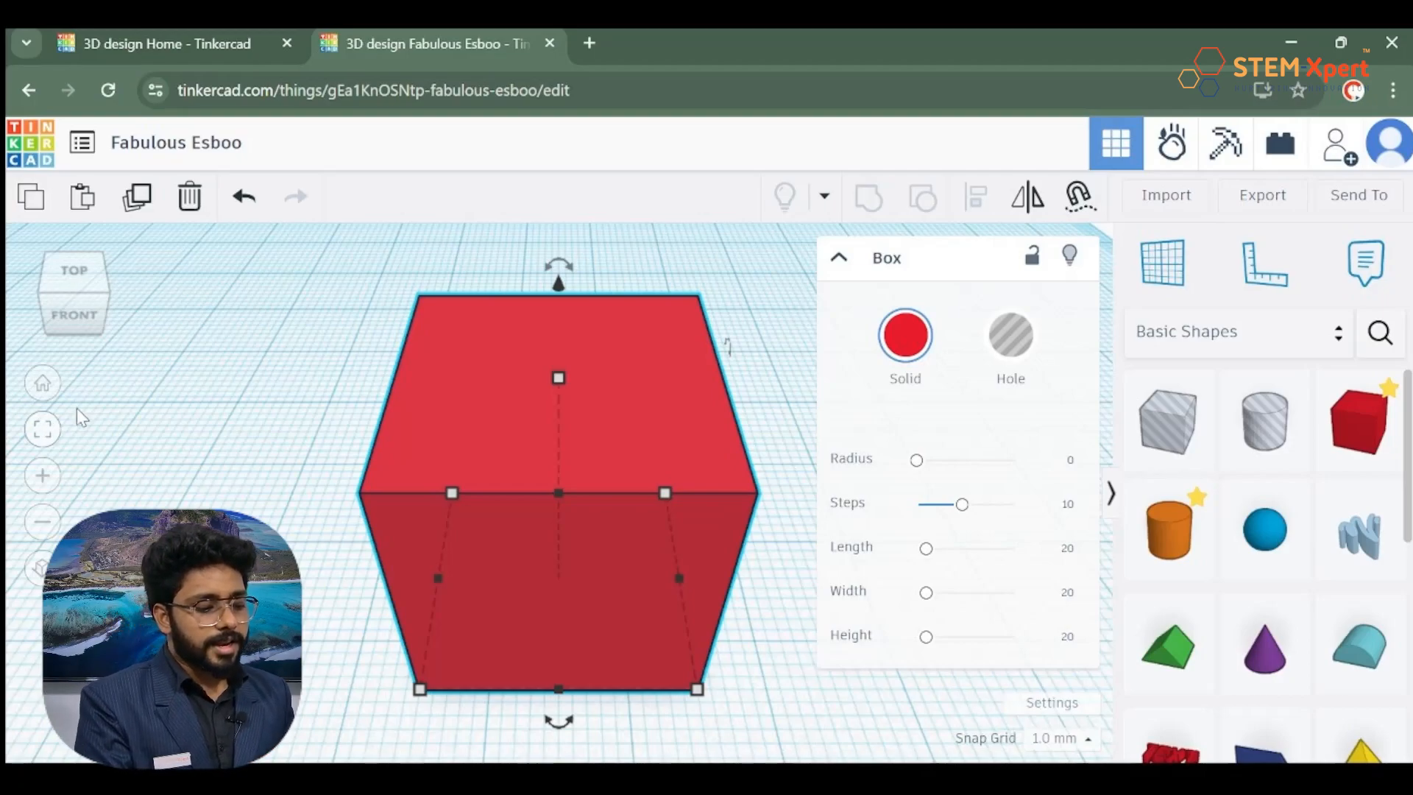
left_click(698, 690)
left_click(795, 574)
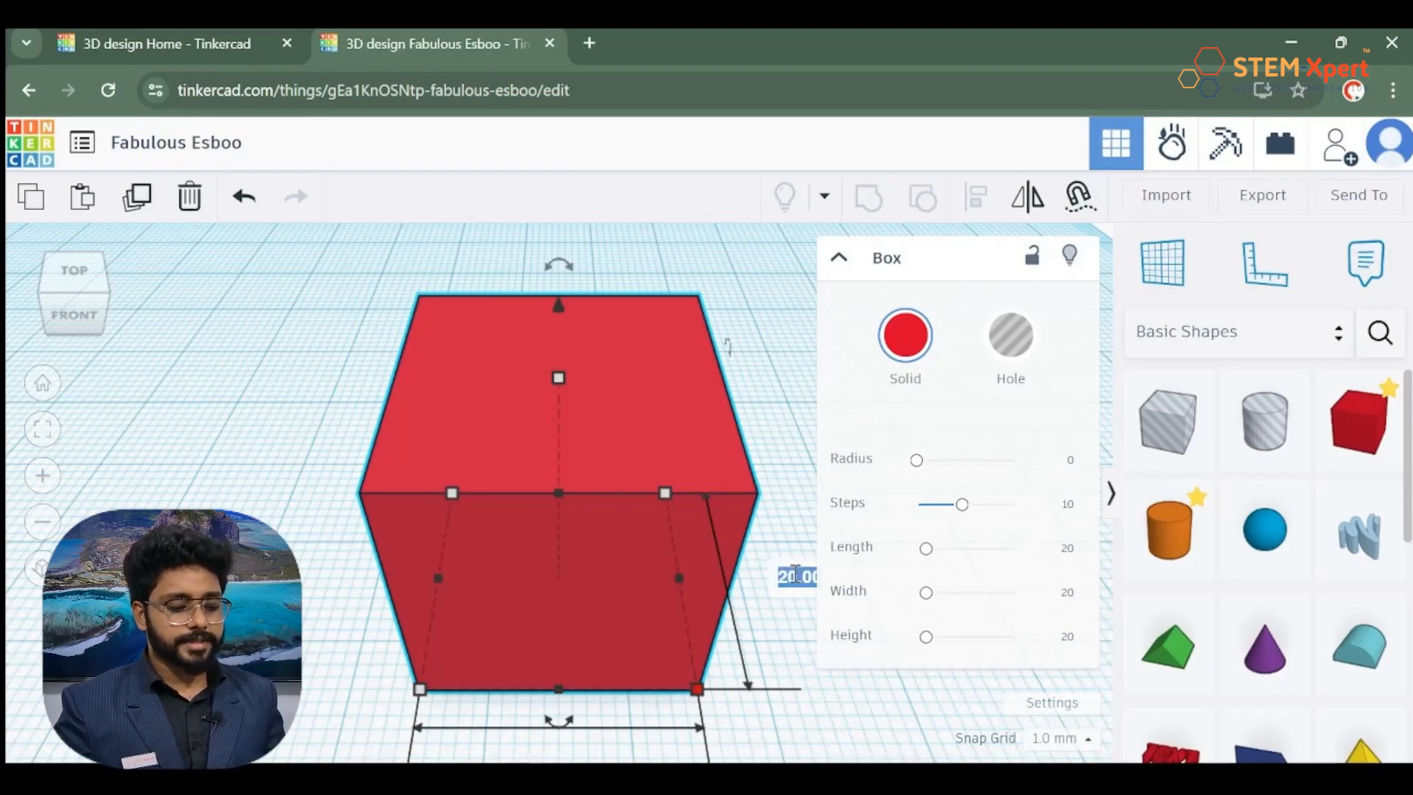
type("40")
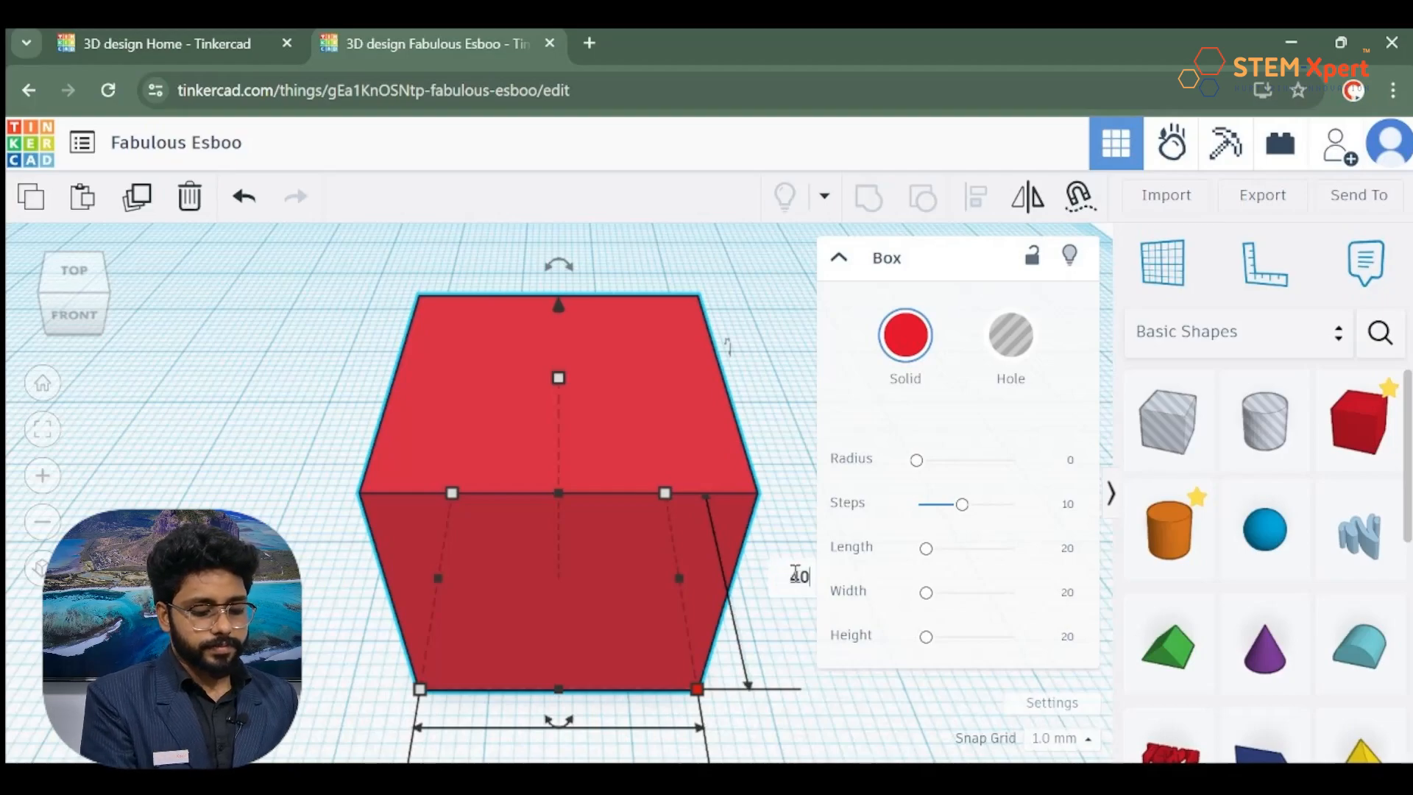
key("Return")
Set the box's height to 10 mm.
right_click_drag(638, 461, 589, 279)
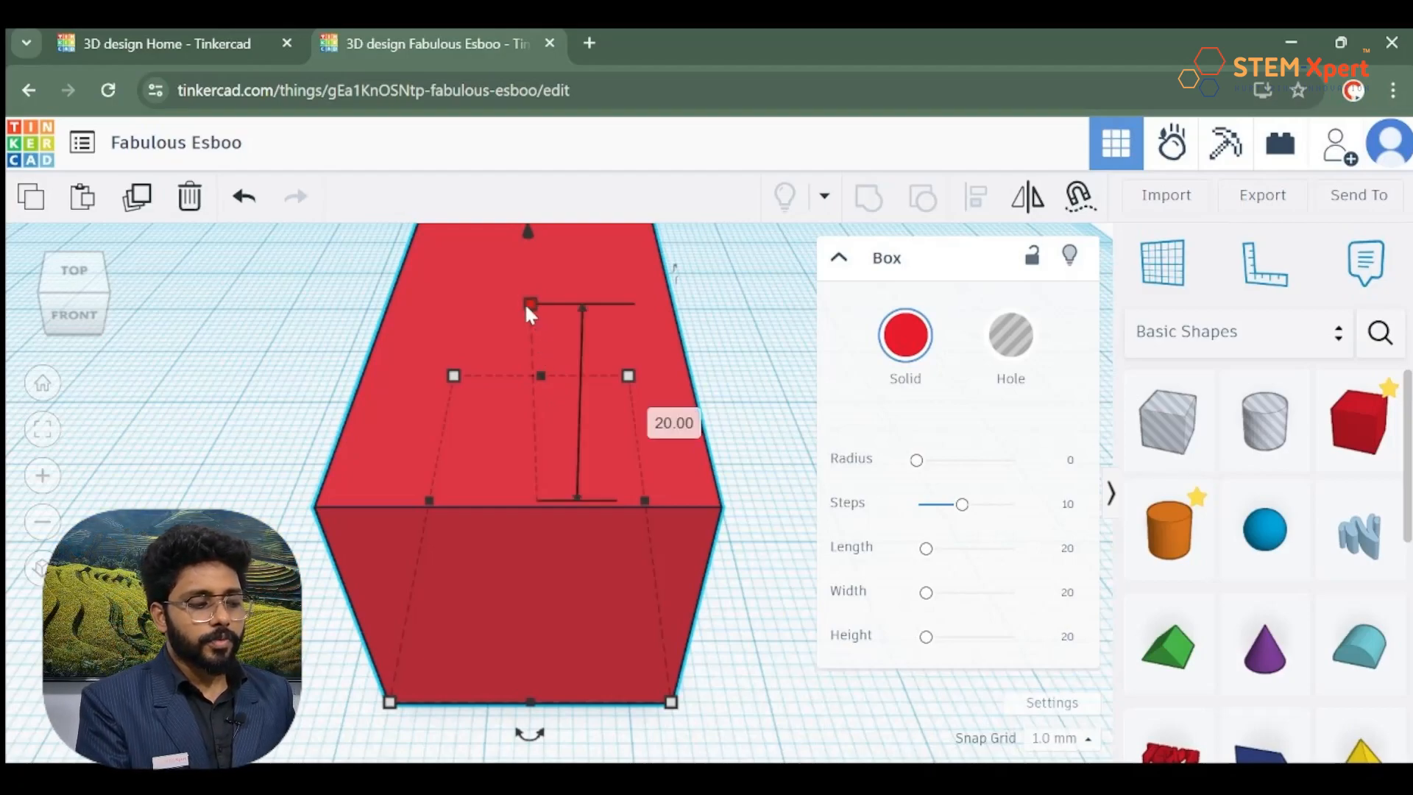
left_click(82, 310)
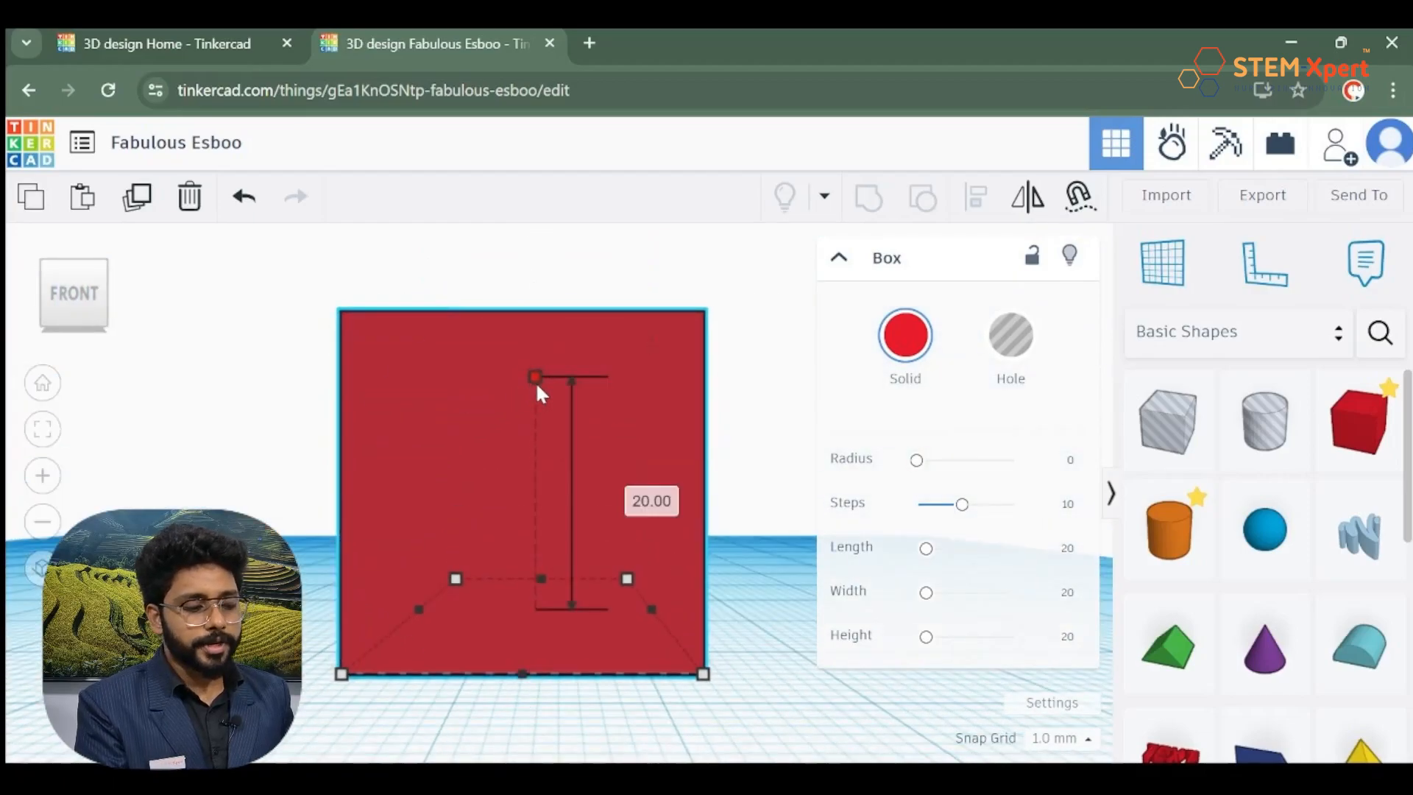
left_click(626, 492)
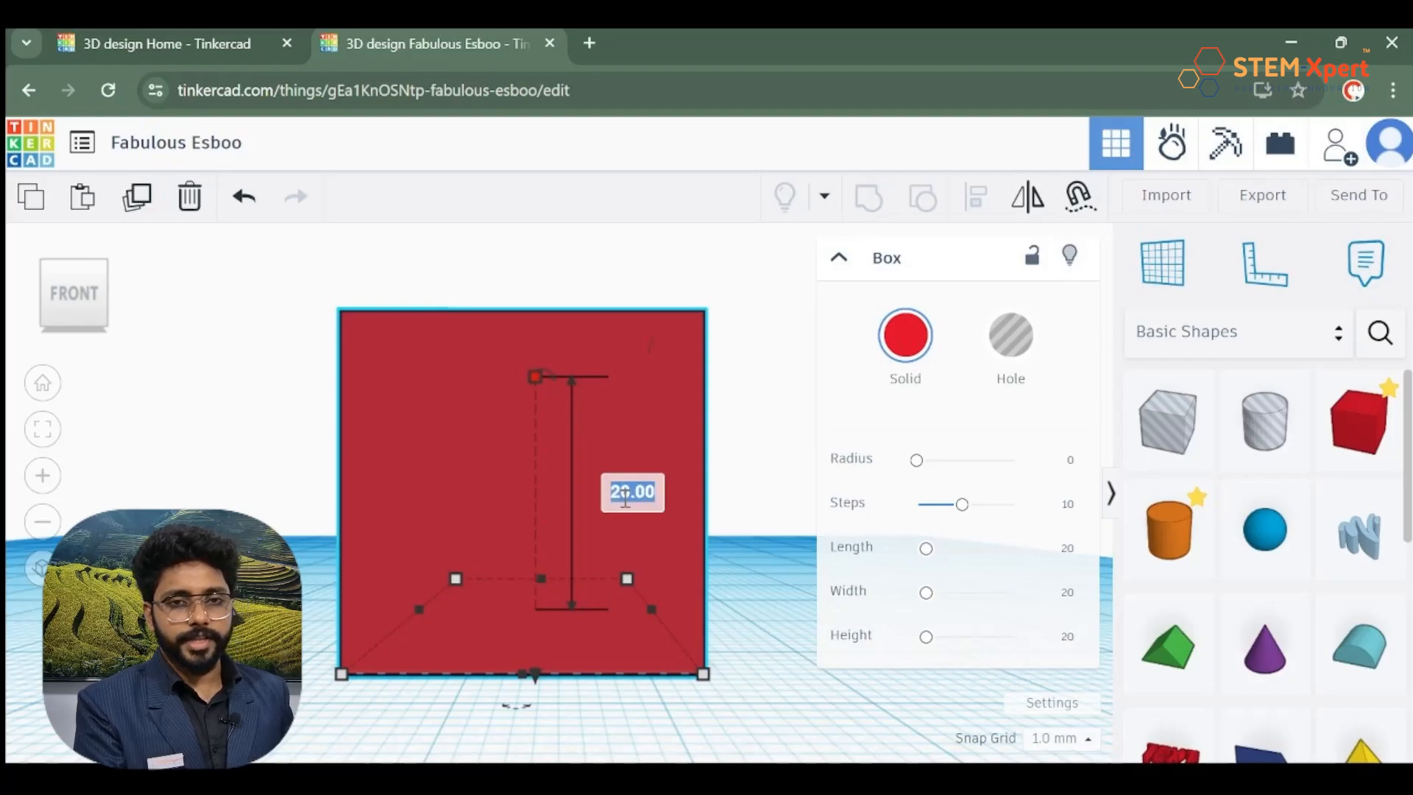
type("1")
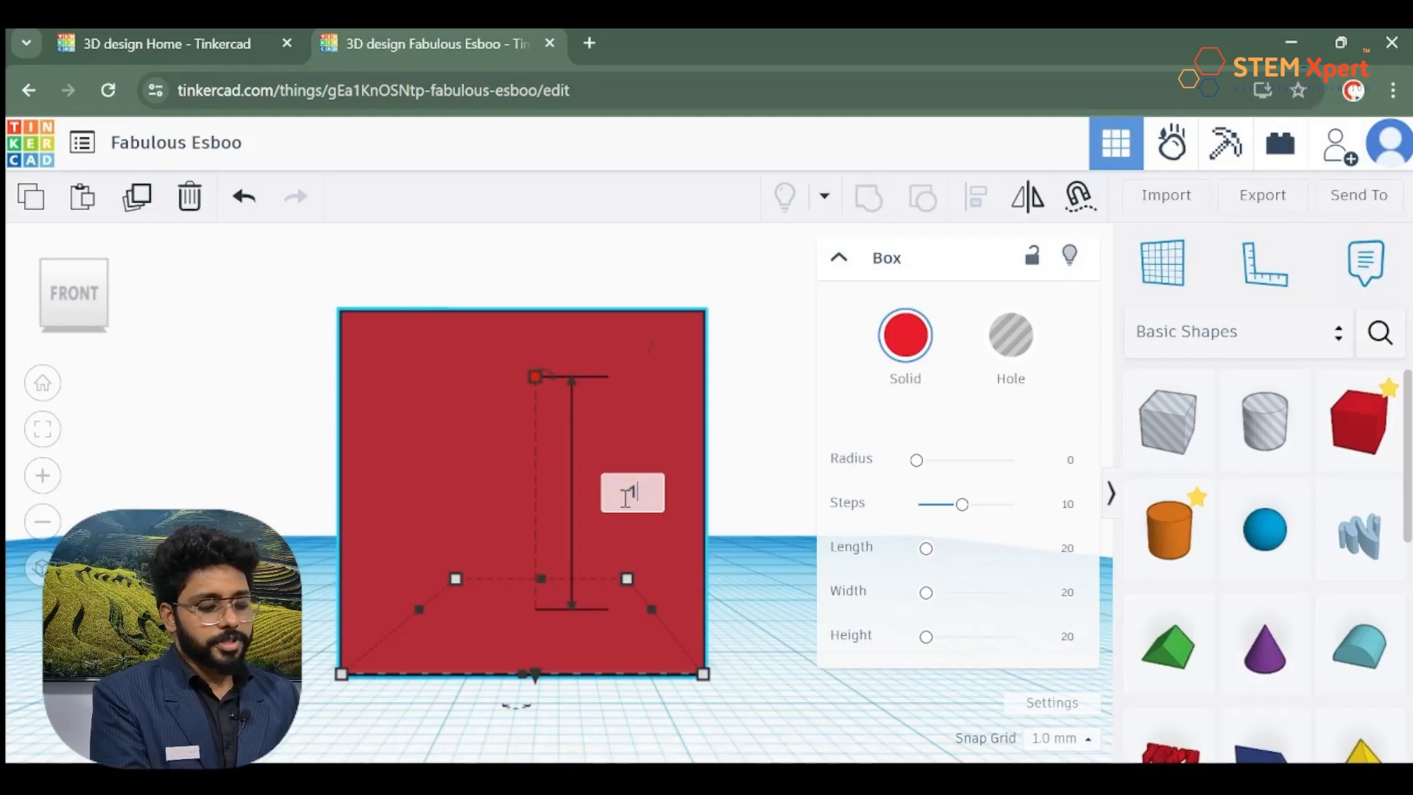
type("0")
key("Return")
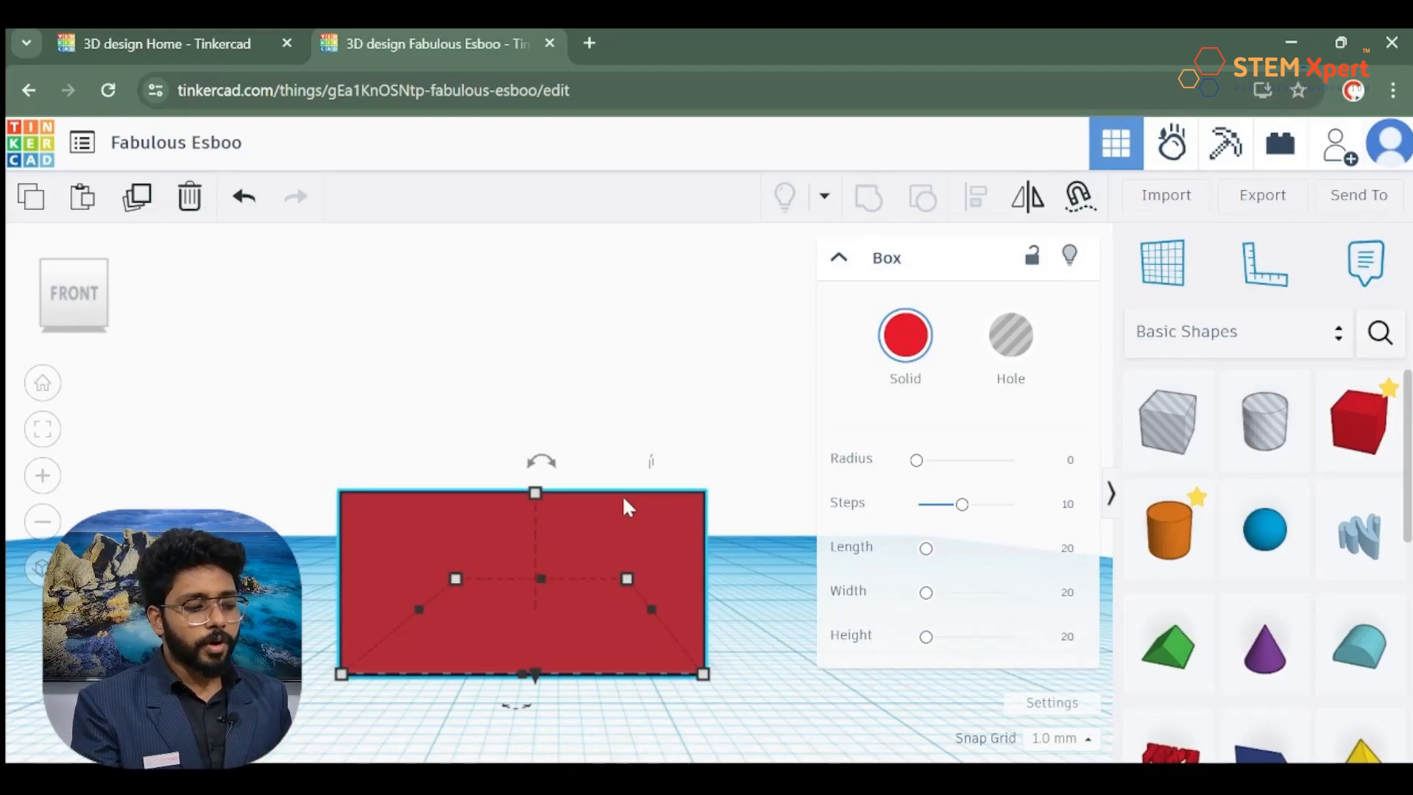
Reposition the box on the workplane, finishing with a 6 mm shift along both horizontal axes.
right_click_drag(669, 432, 490, 443)
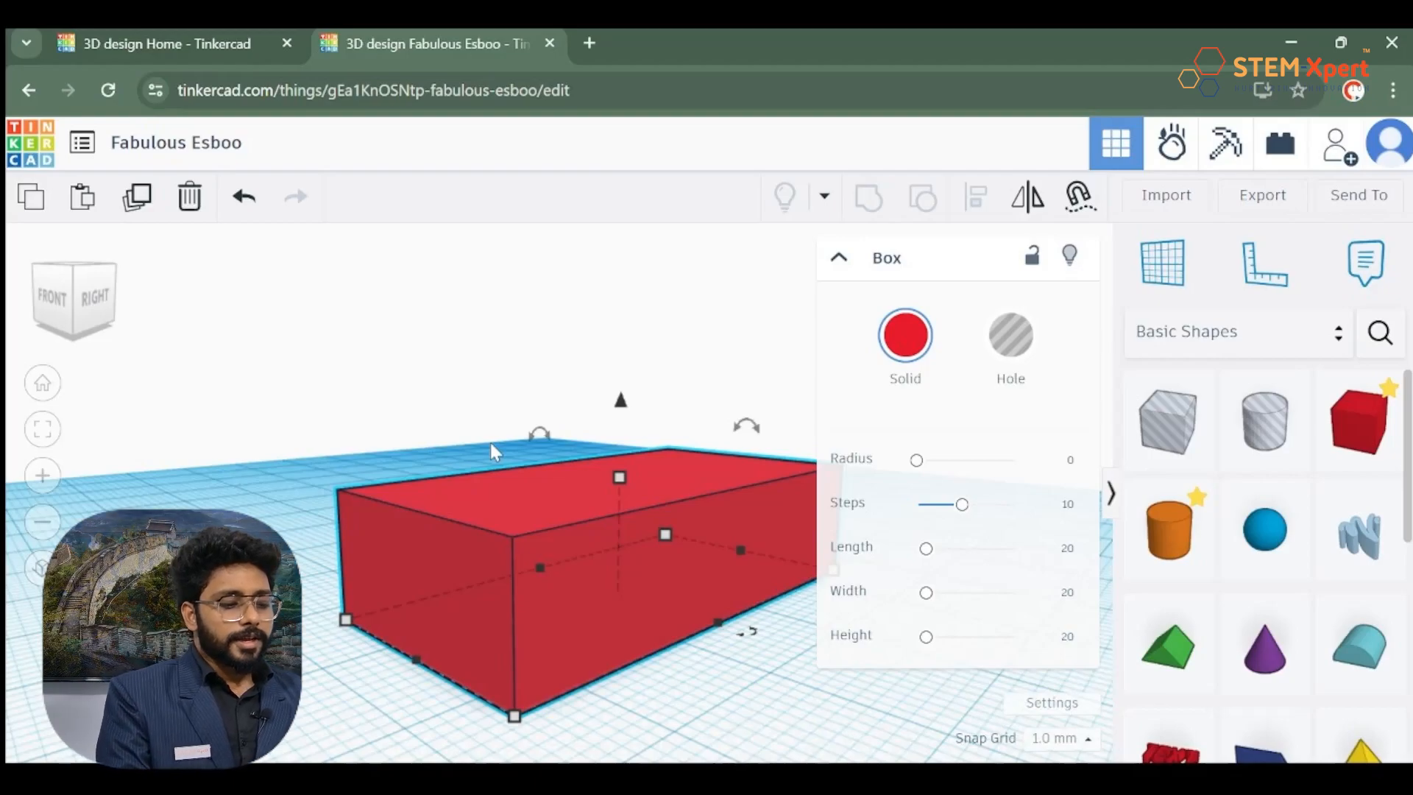
left_click_drag(620, 602, 537, 545)
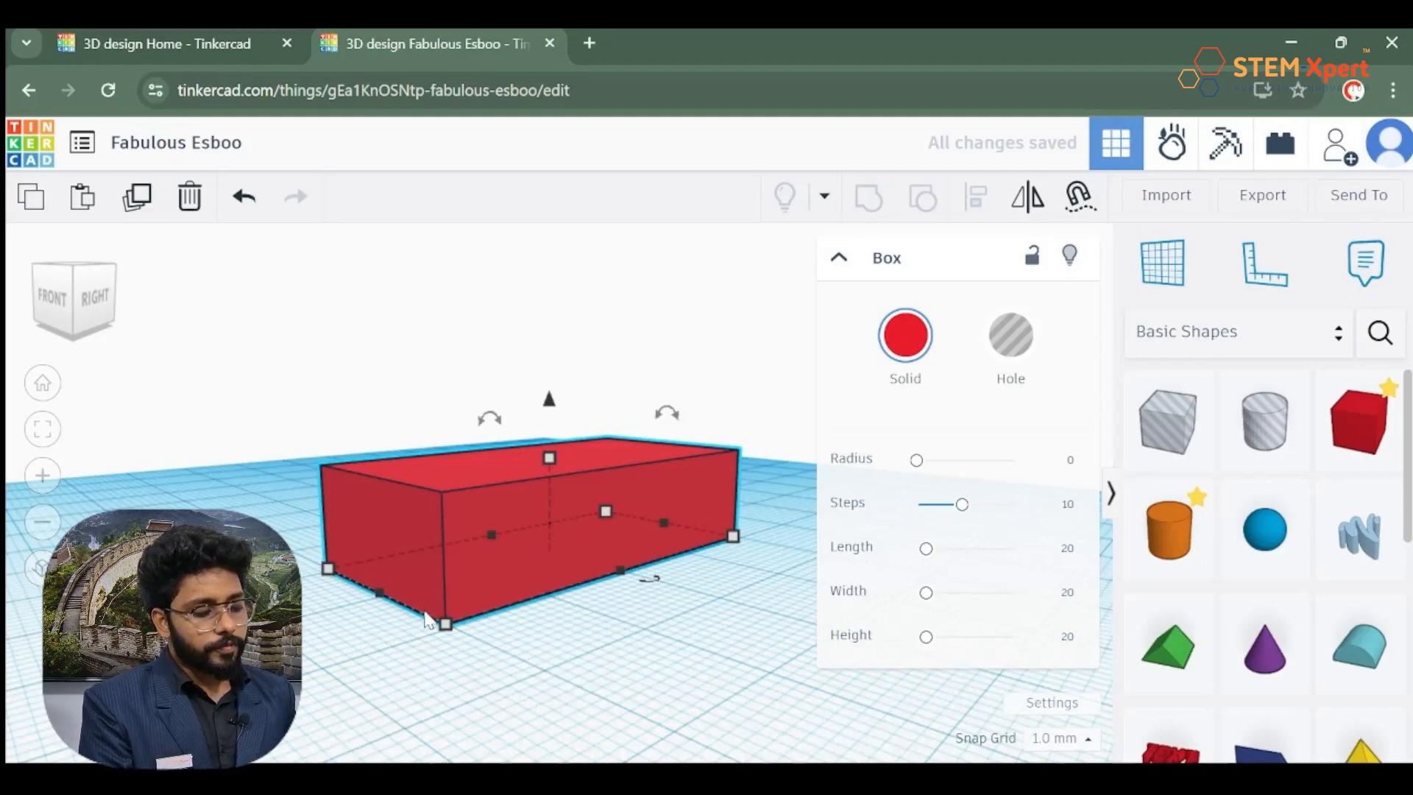
left_click(446, 624)
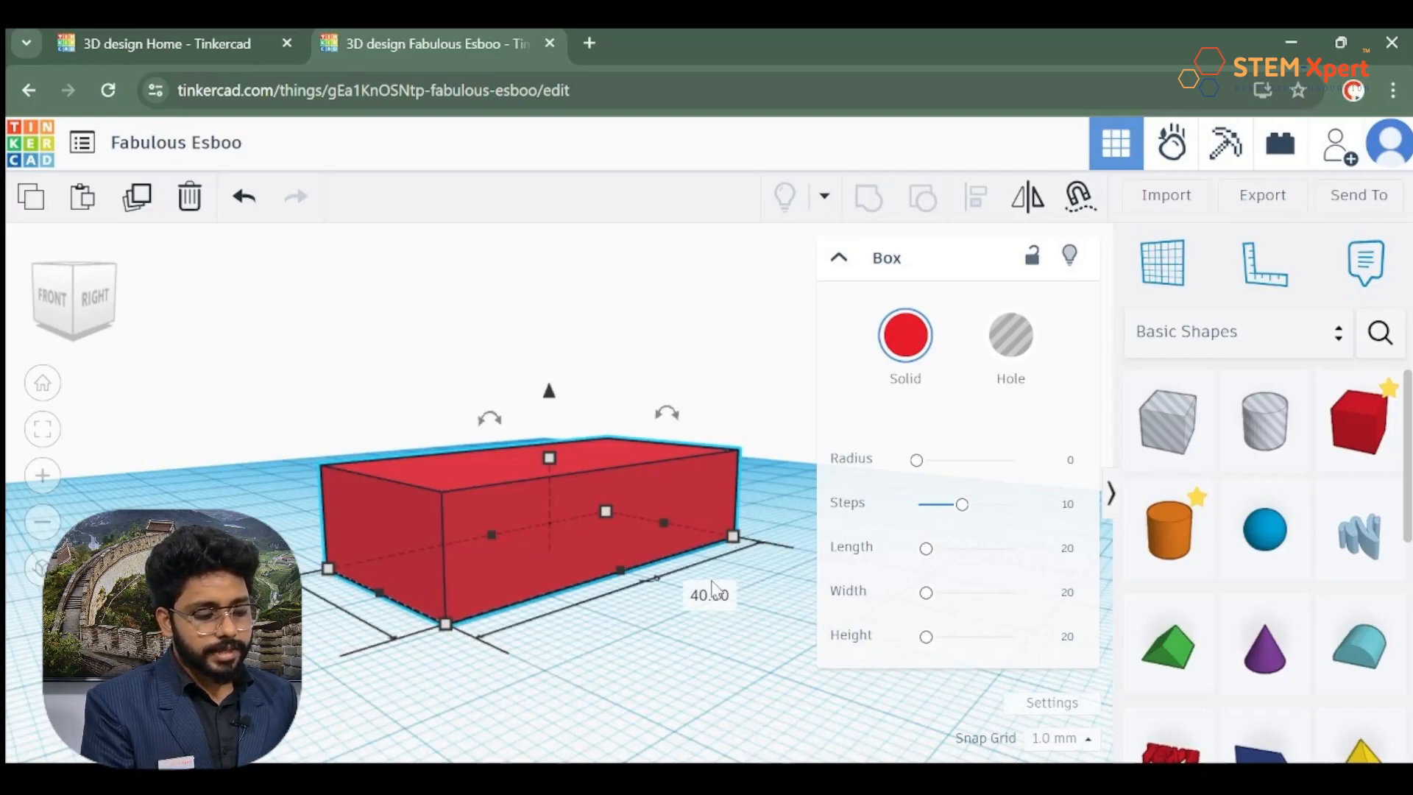
mouse_move(649, 586)
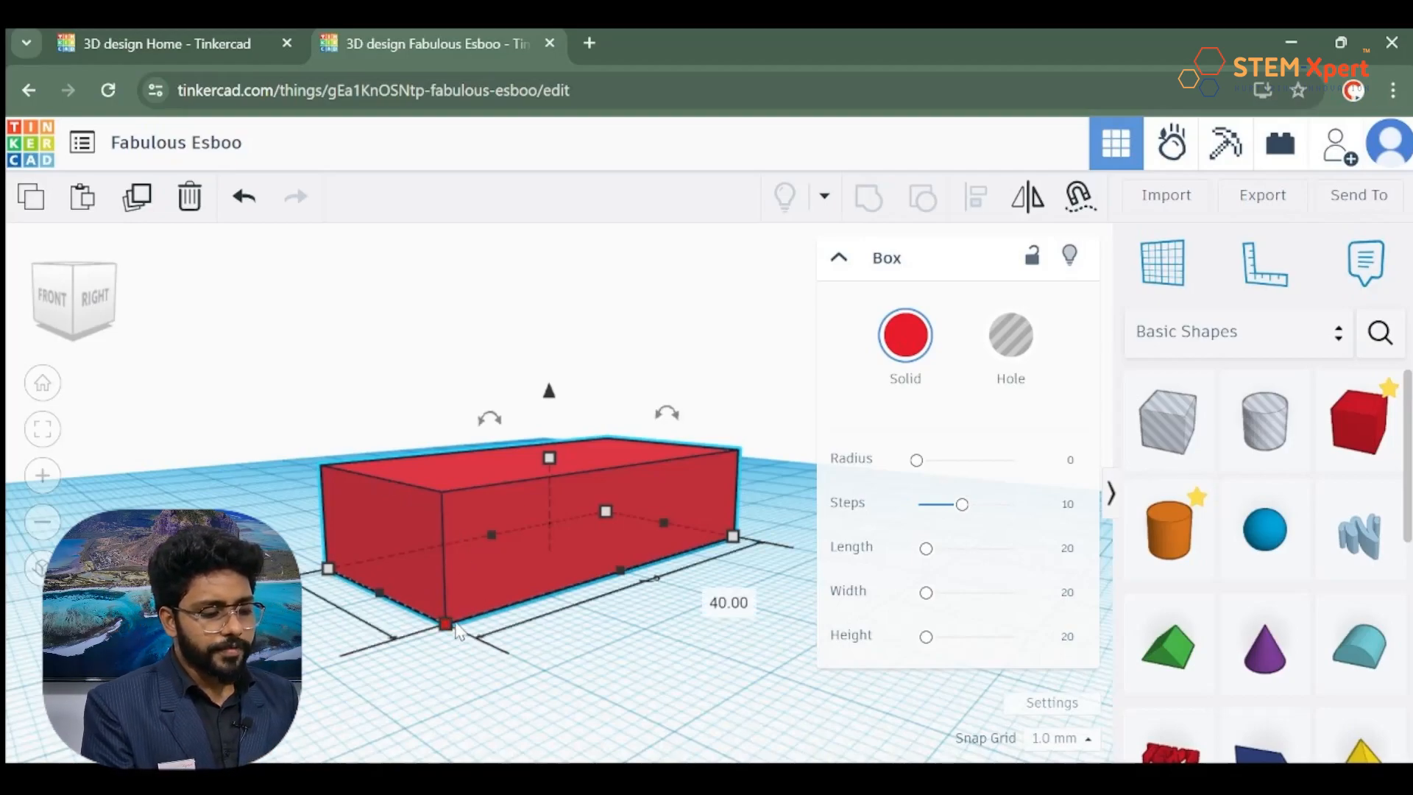
left_click_drag(510, 555, 502, 599)
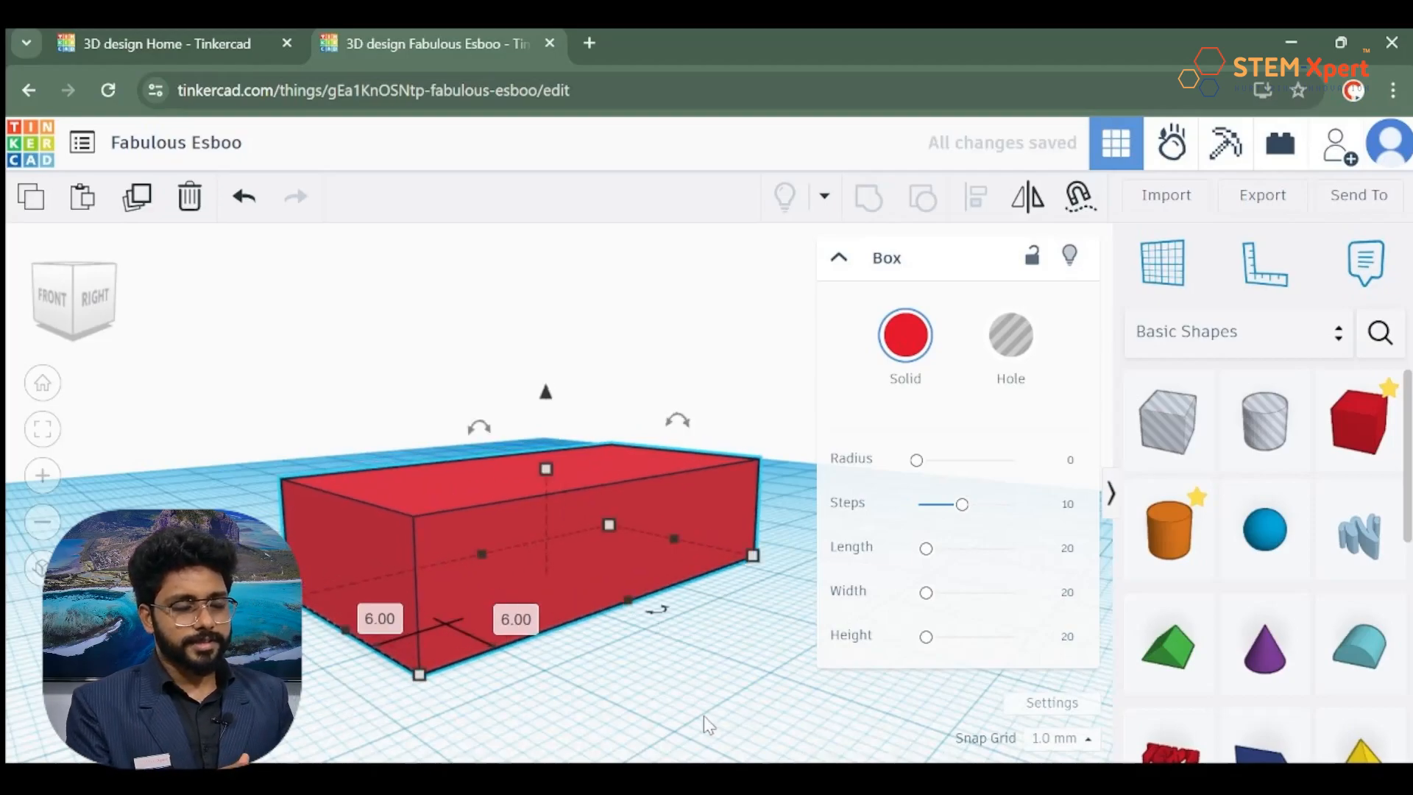
Duplicate the box in place while viewing it from above.
left_click(42, 428)
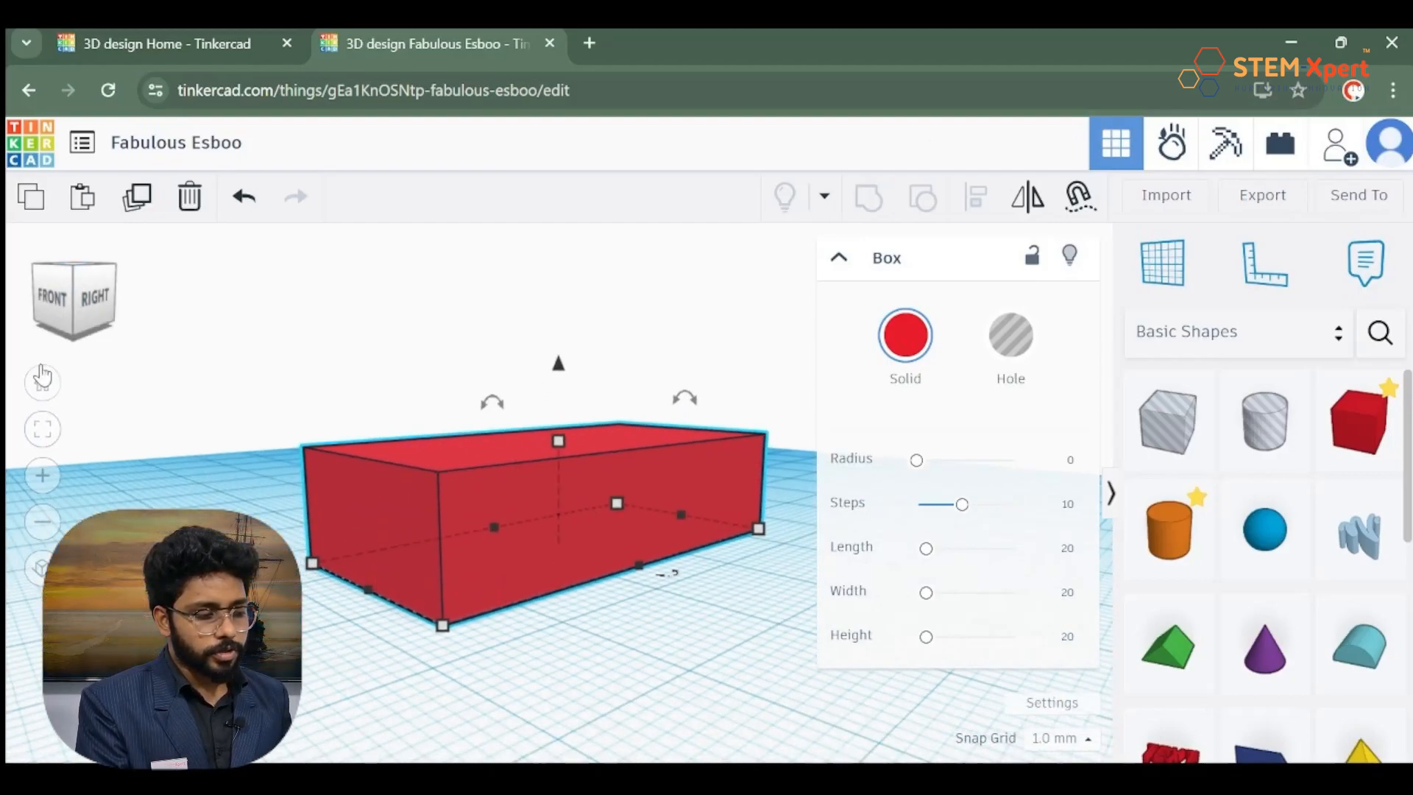
left_click(42, 383)
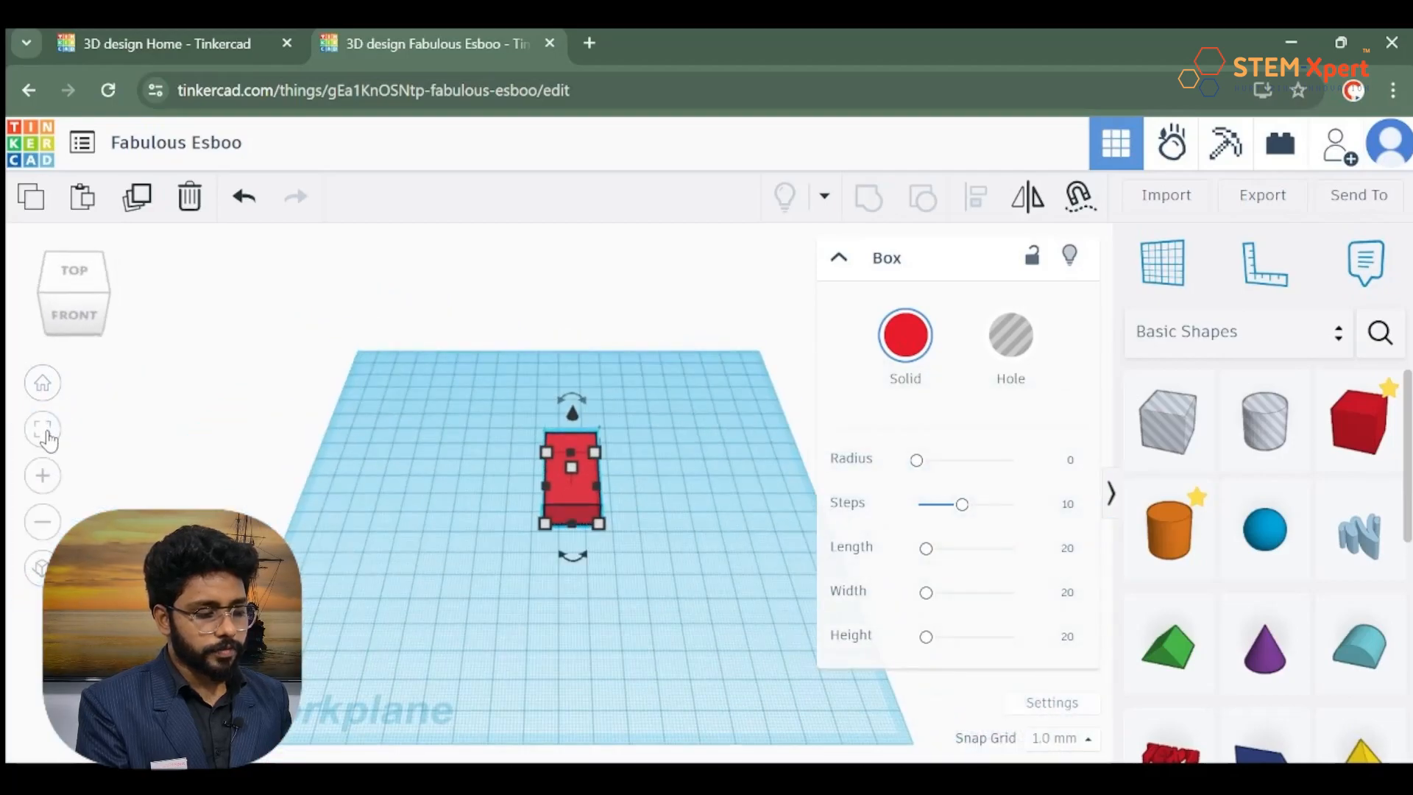
left_click(43, 428)
left_click(93, 281)
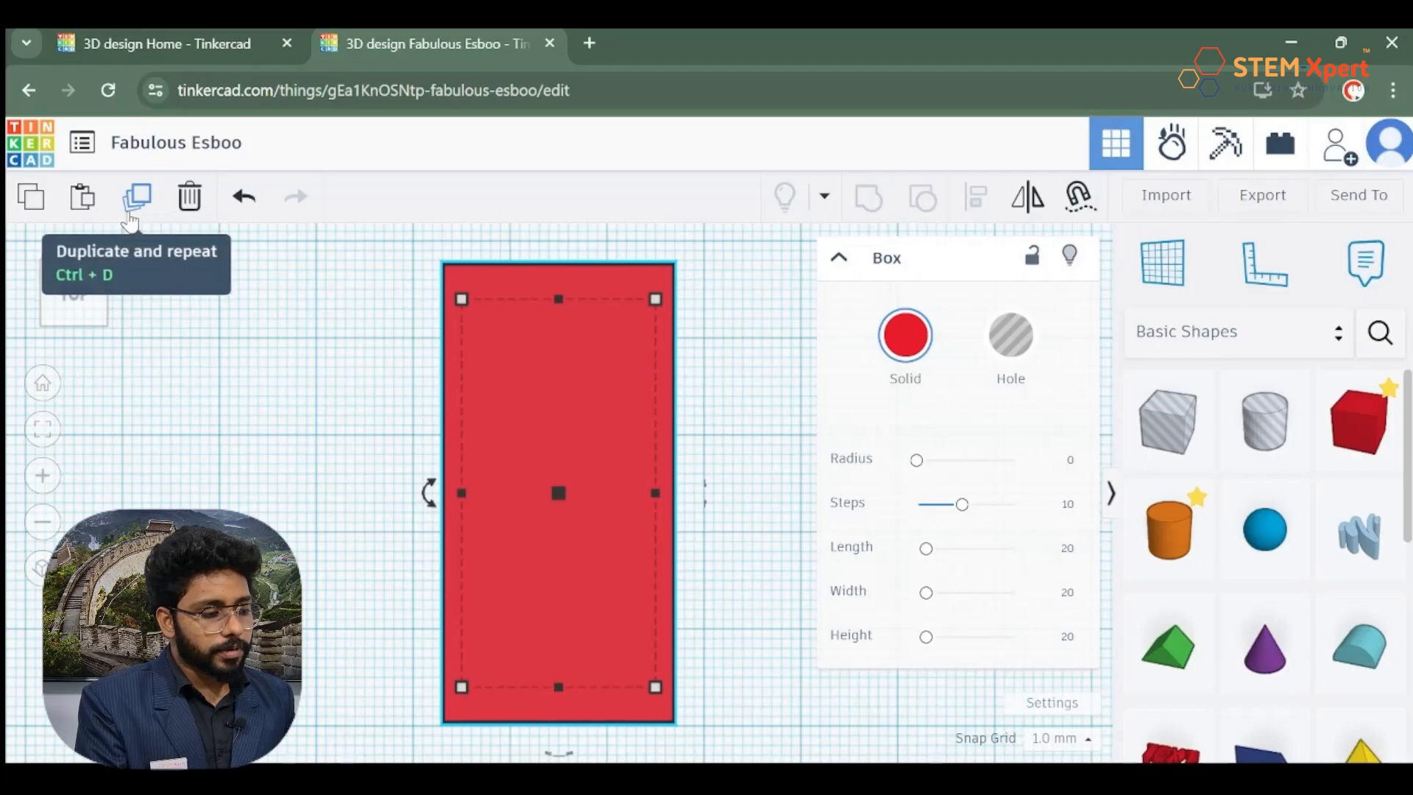
left_click(131, 214)
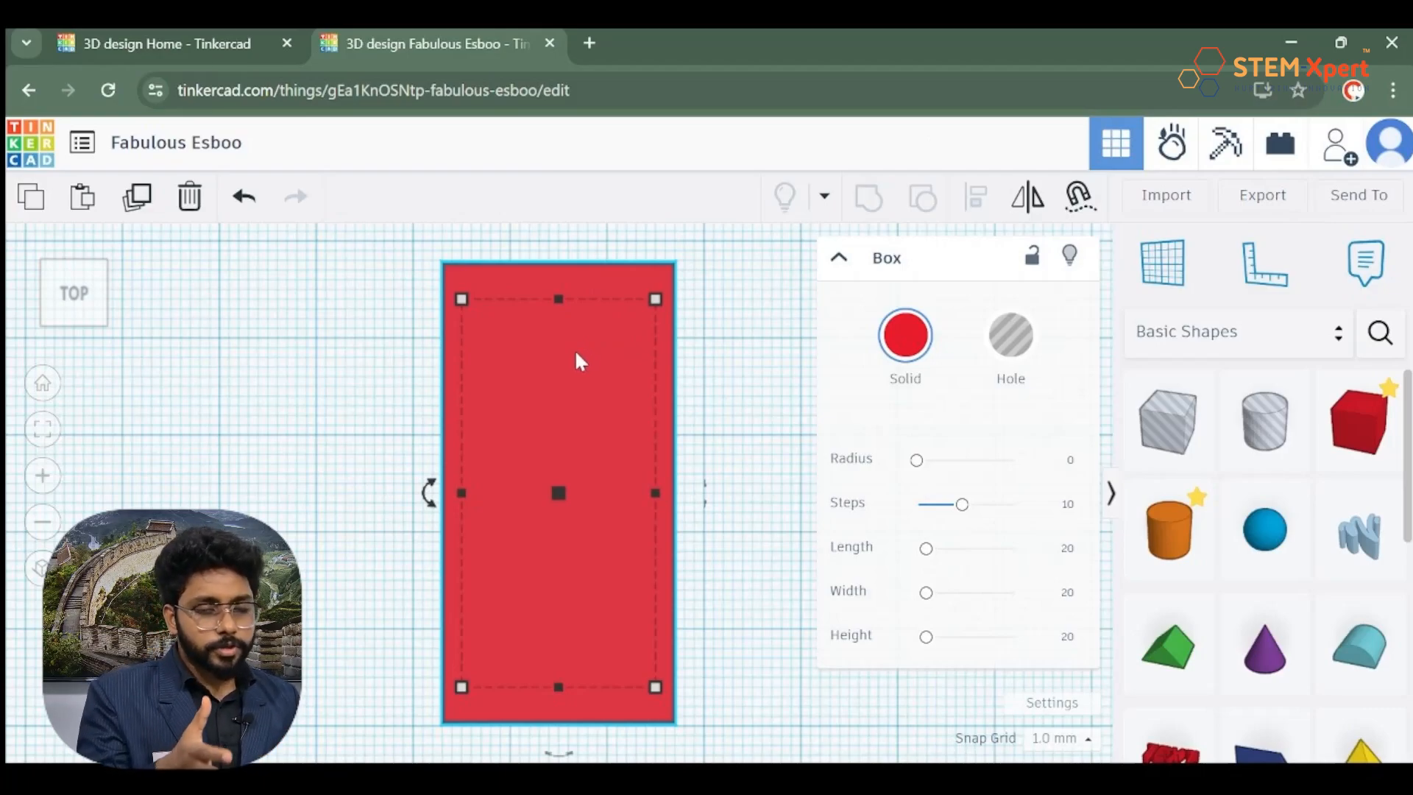
mouse_move(559, 304)
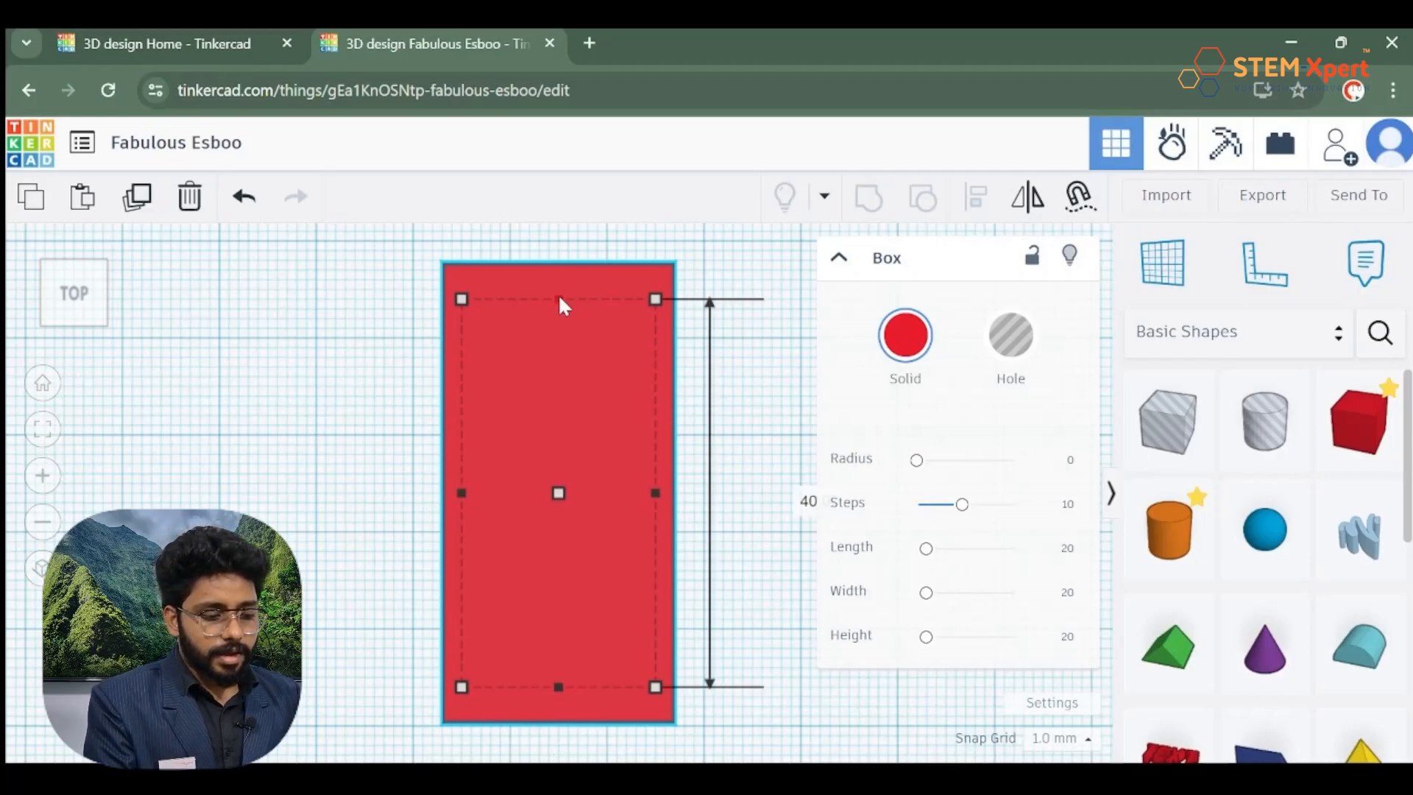
Shrink the duplicate box by 1 mm on each of its four sides so it sits inset within the original.
left_click_drag(559, 298, 625, 309)
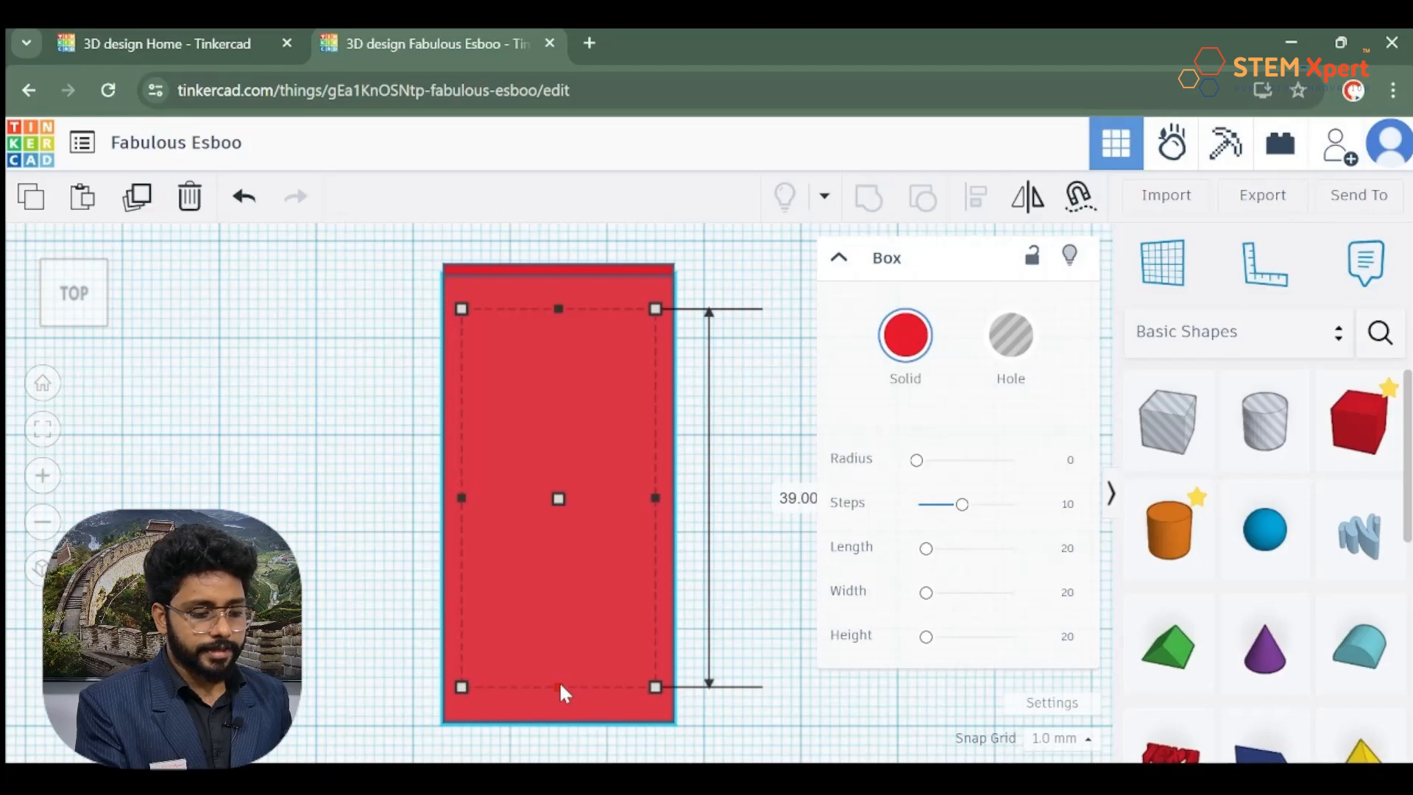
left_click_drag(561, 685, 558, 674)
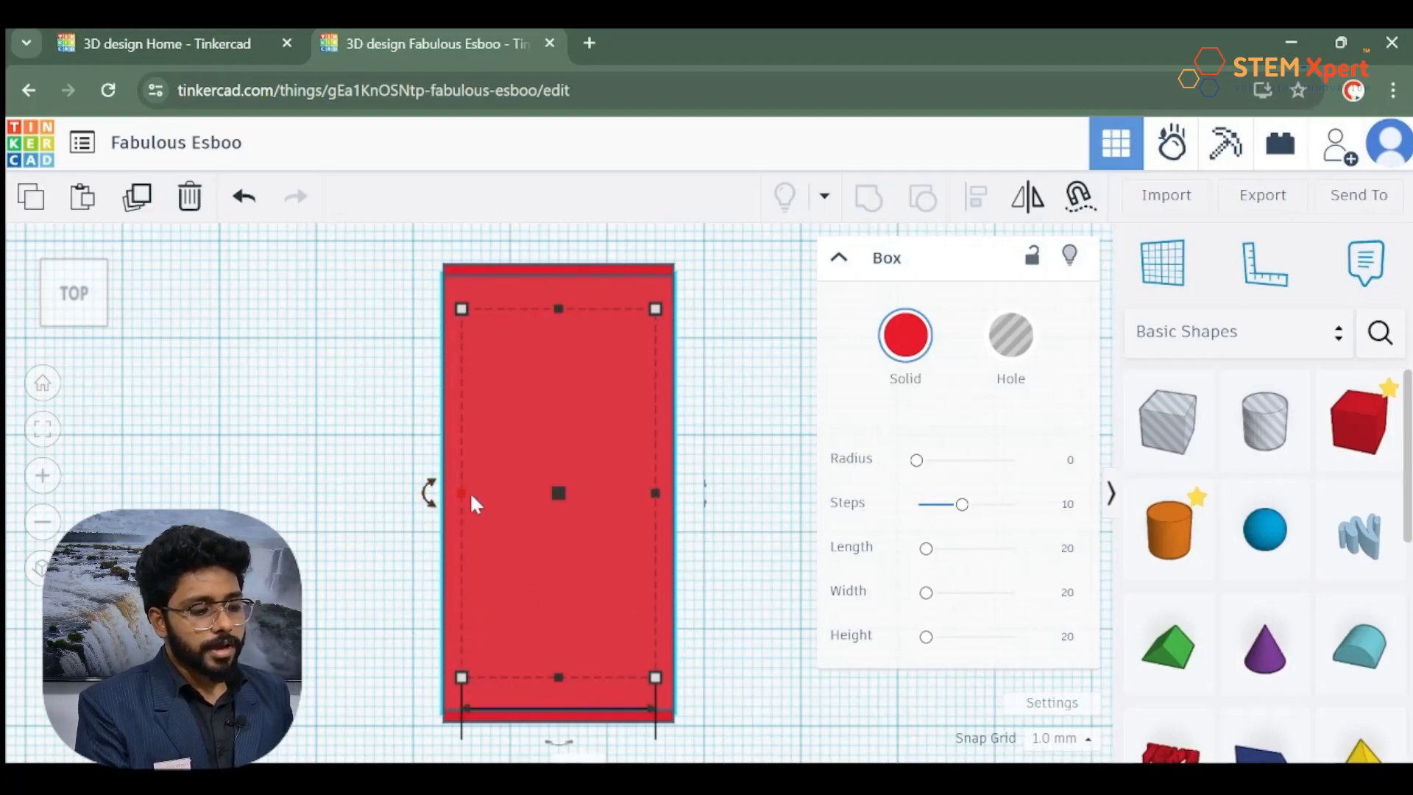
mouse_move(472, 495)
left_mouse_down()
mouse_move(487, 496)
mouse_move(475, 492)
left_mouse_up()
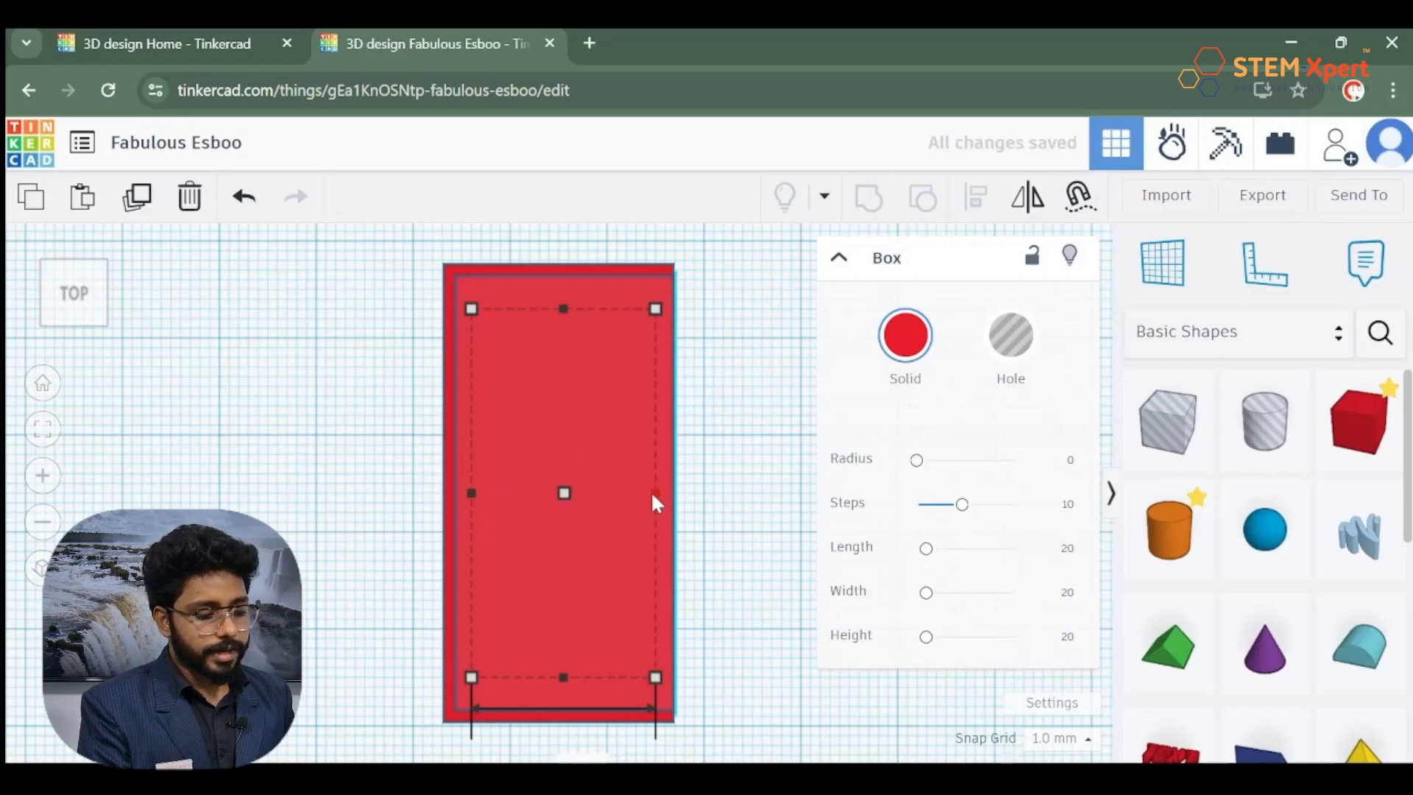
mouse_move(653, 502)
left_click_drag(650, 497, 641, 498)
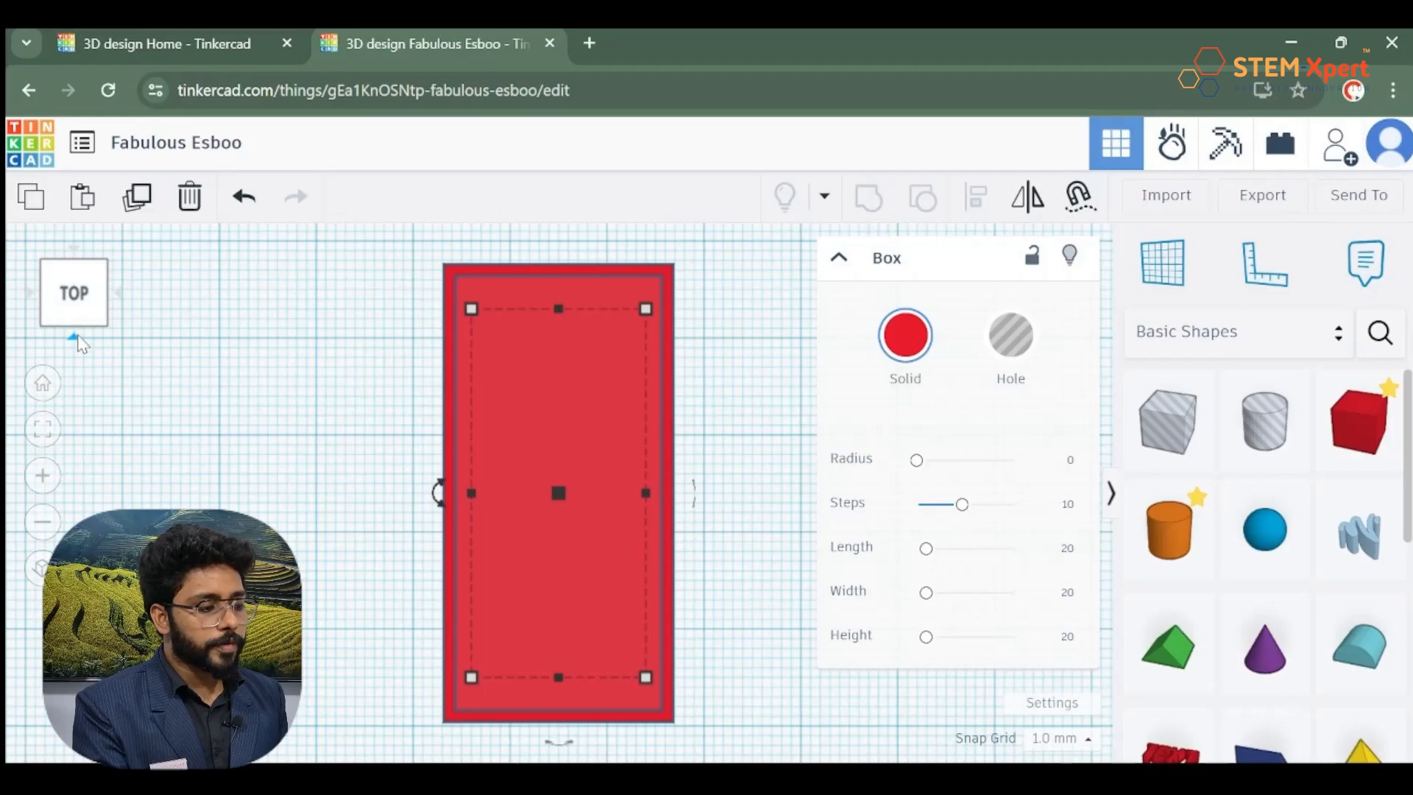
Increase the inset box's height to 15 mm so it rises above the outer box.
left_click(73, 337)
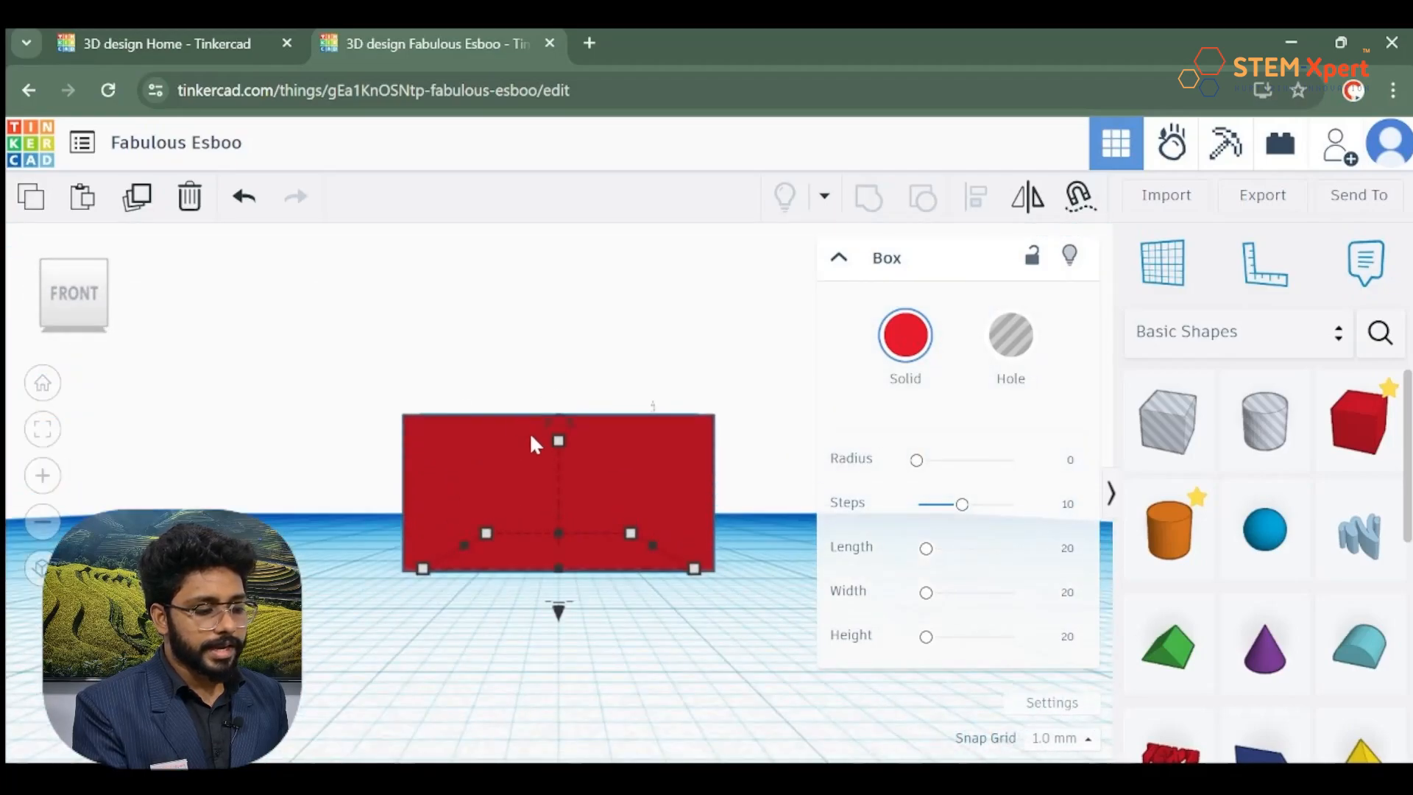
mouse_move(558, 440)
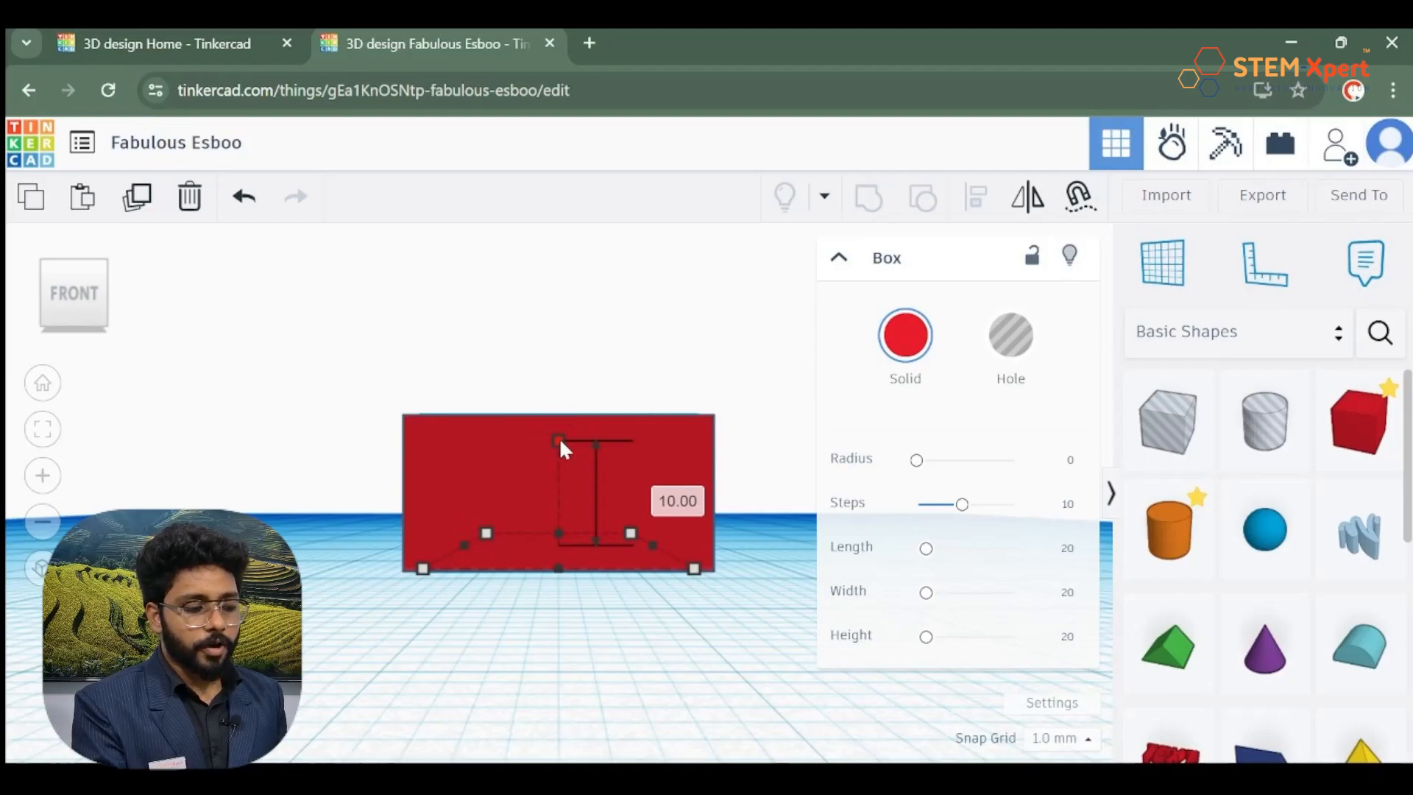
left_click_drag(558, 439, 556, 389)
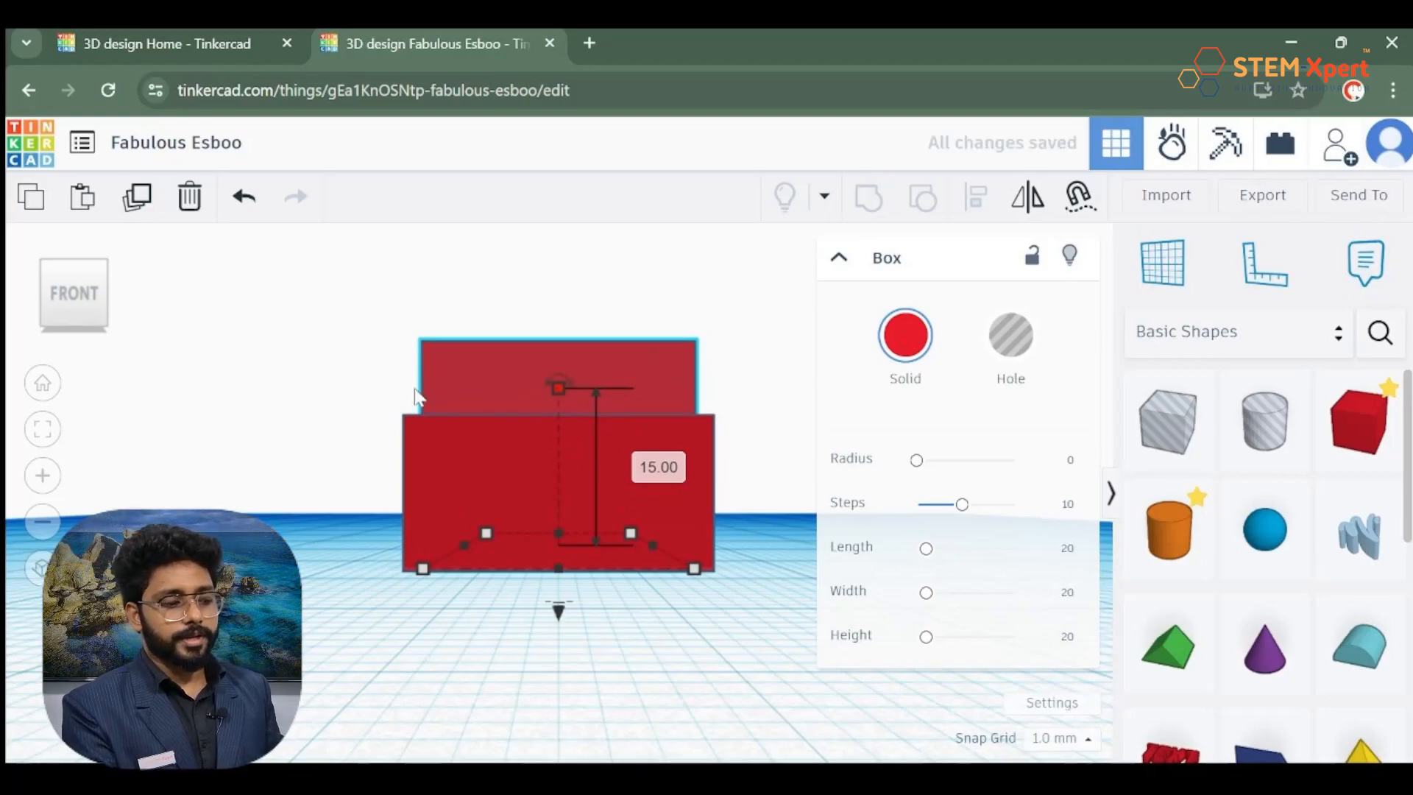
right_click_drag(399, 387, 480, 463)
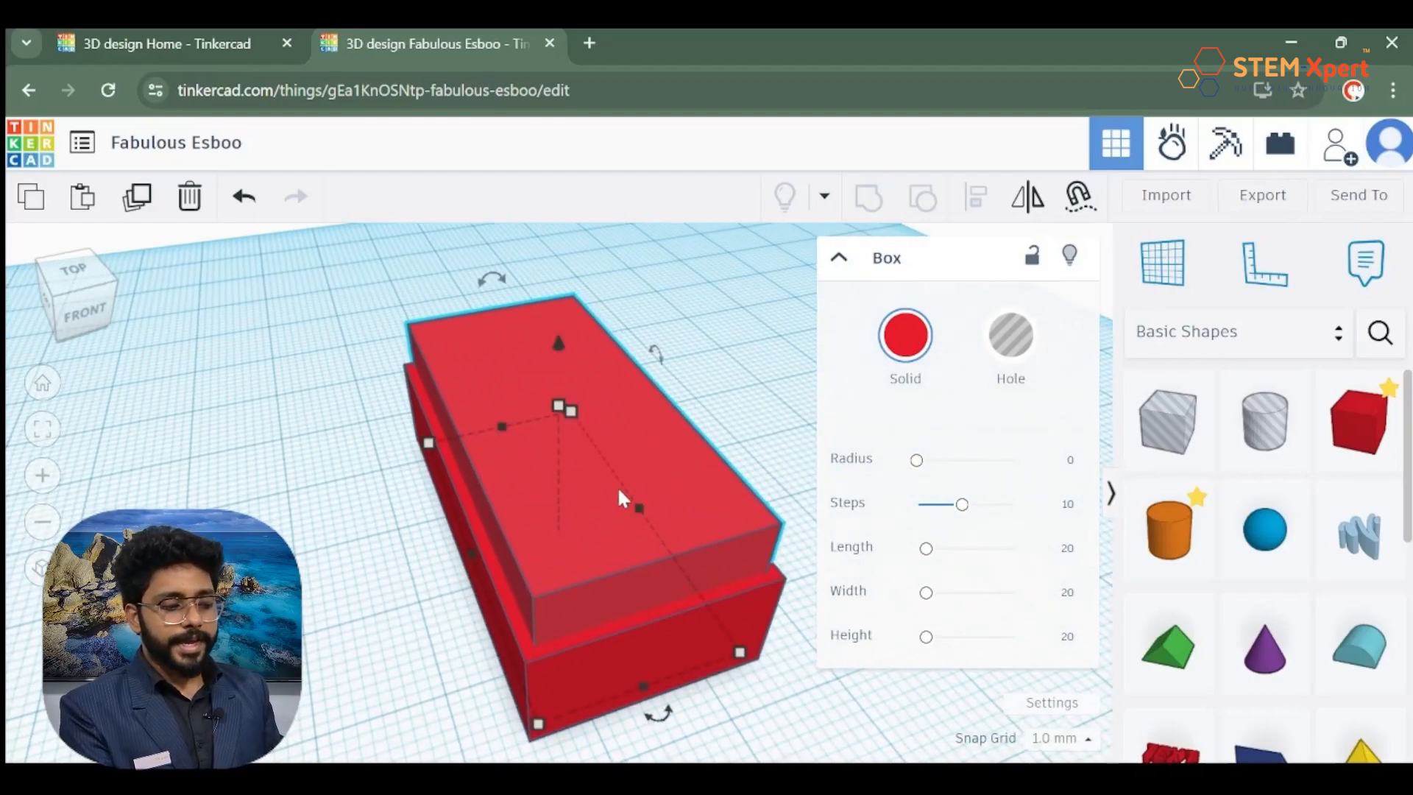
Select the taller inset box and turn it into a hole.
left_click(543, 696)
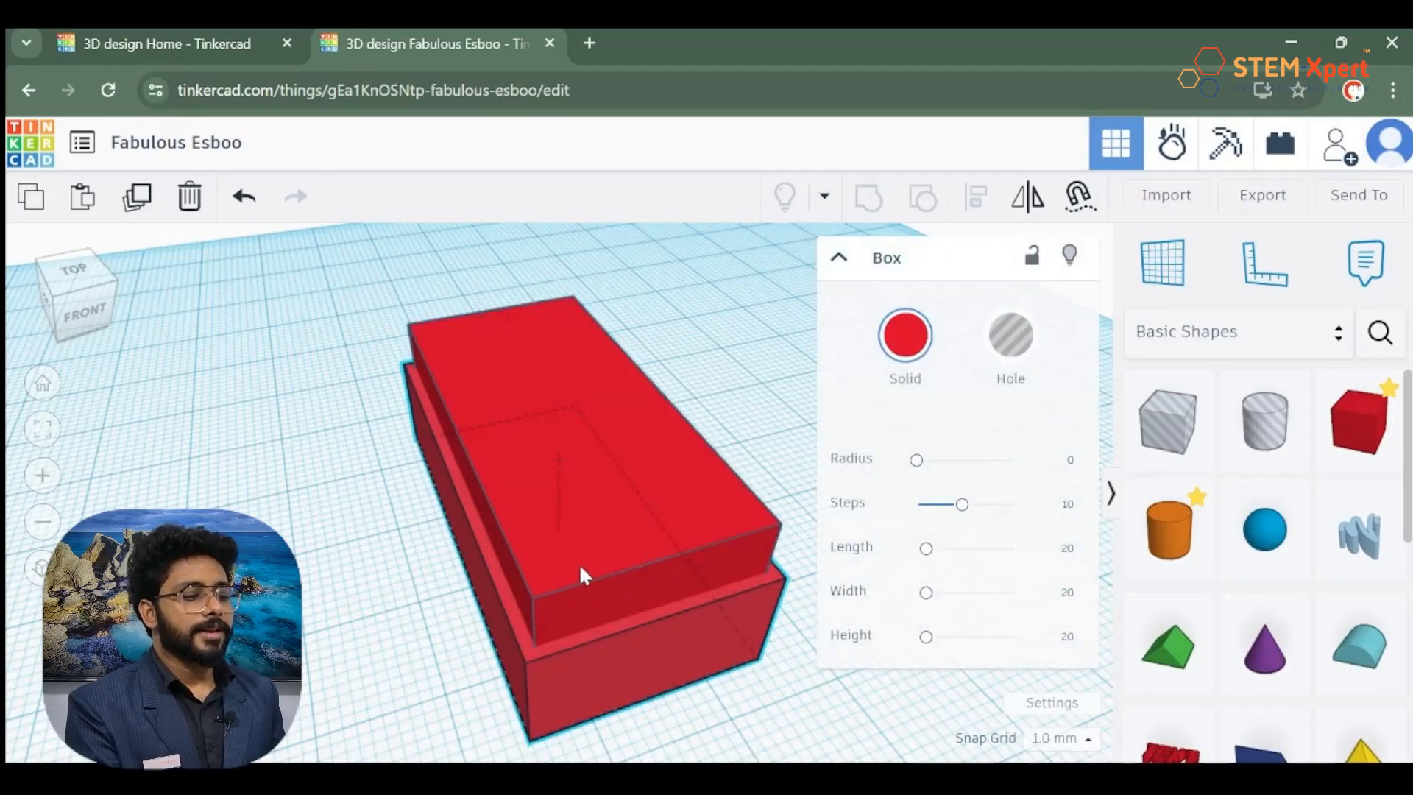
left_click(614, 546)
left_click(762, 413)
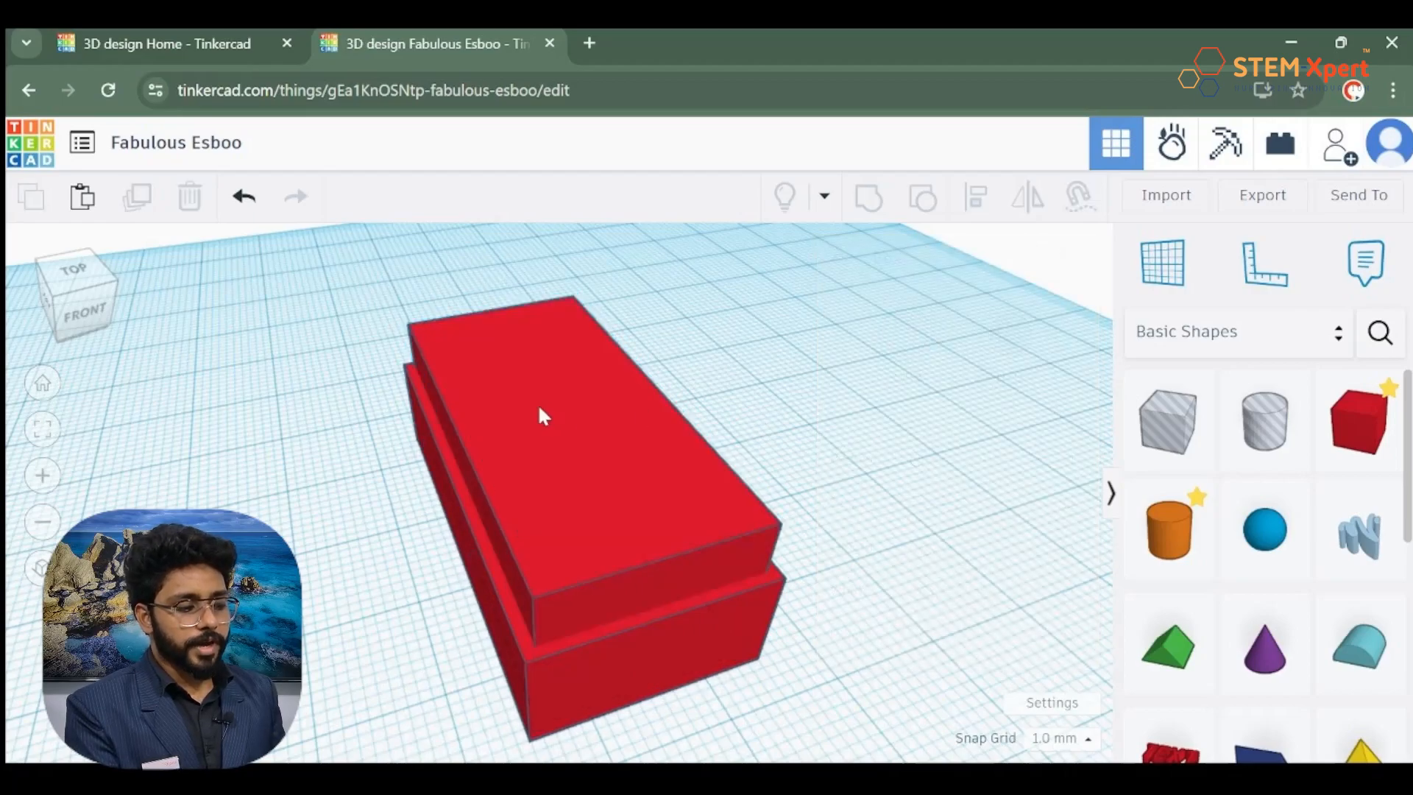
left_click(539, 411)
left_click(752, 415)
right_click_drag(752, 423, 658, 438)
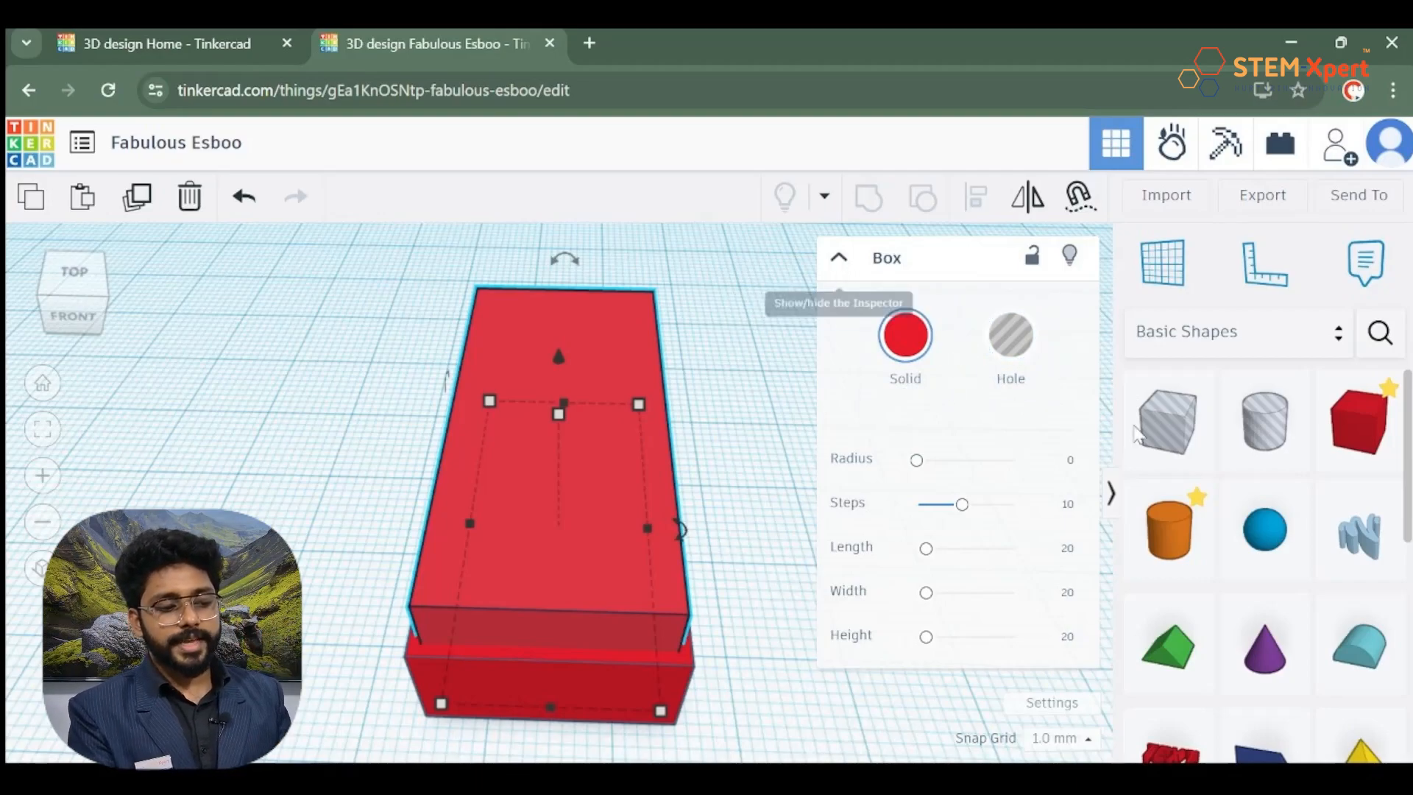
left_click(1023, 381)
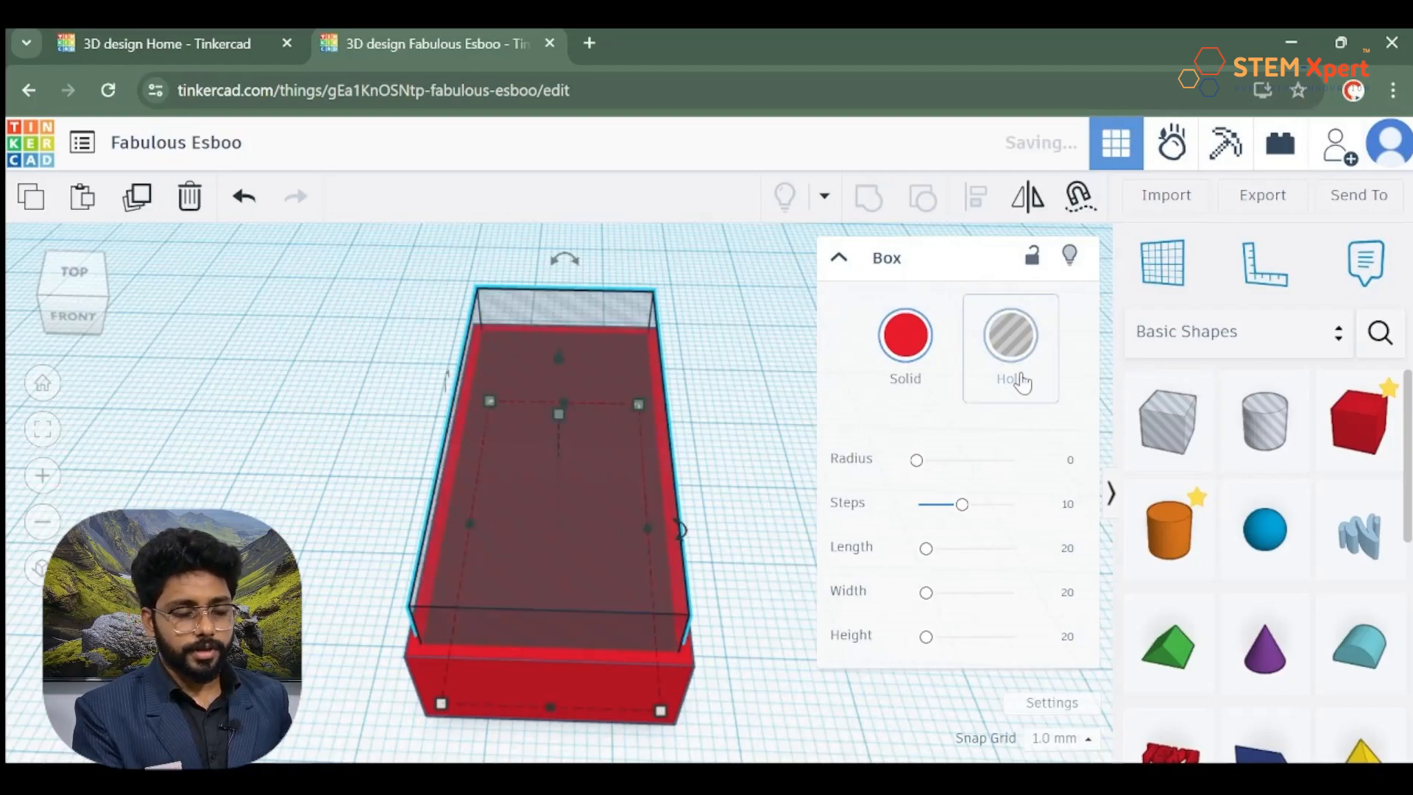
Select both boxes and group them to cut the hole through the outer box, leaving a hollow rectangular frame.
mouse_move(749, 399)
right_mouse_down()
mouse_move(669, 325)
mouse_move(722, 396)
mouse_move(753, 392)
right_mouse_up()
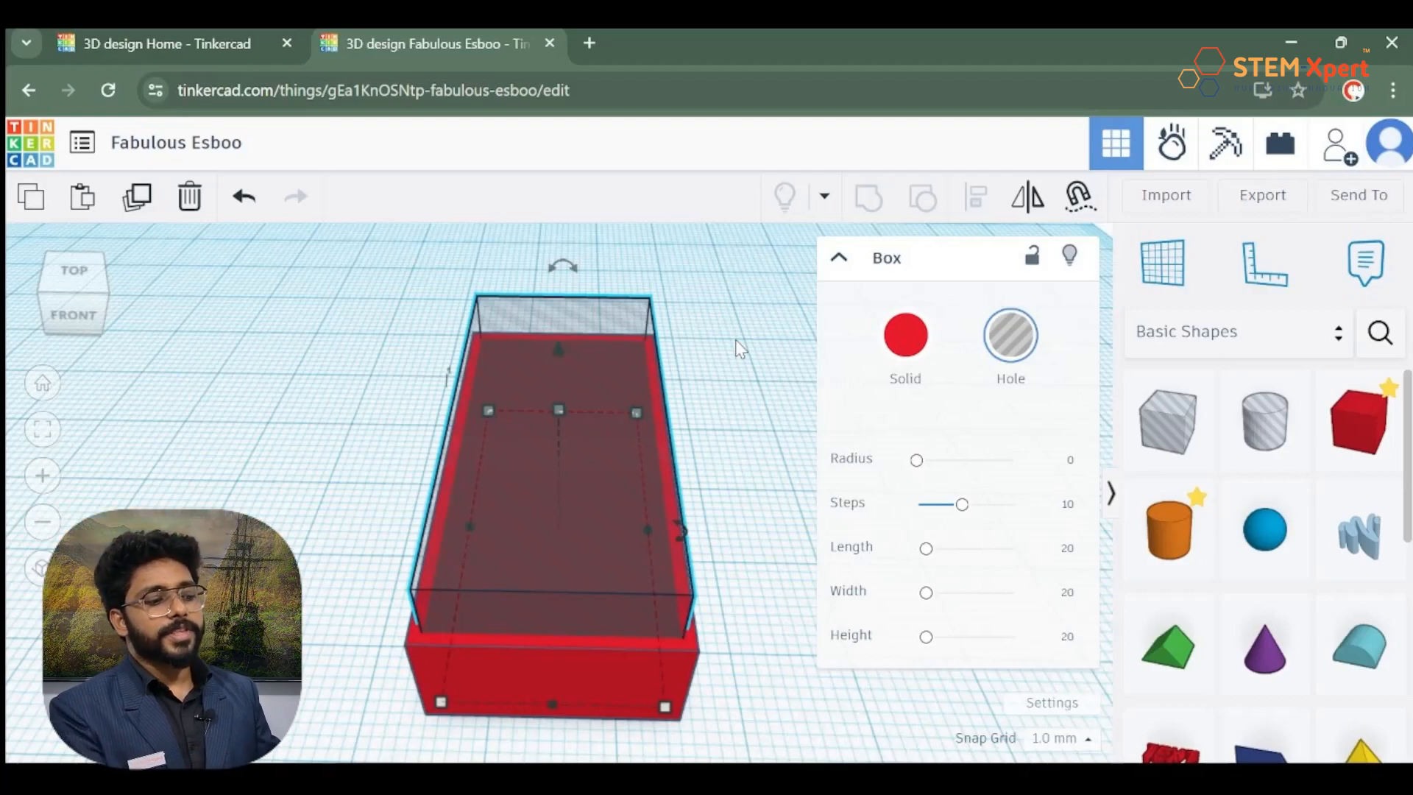
left_click_drag(727, 270, 385, 738)
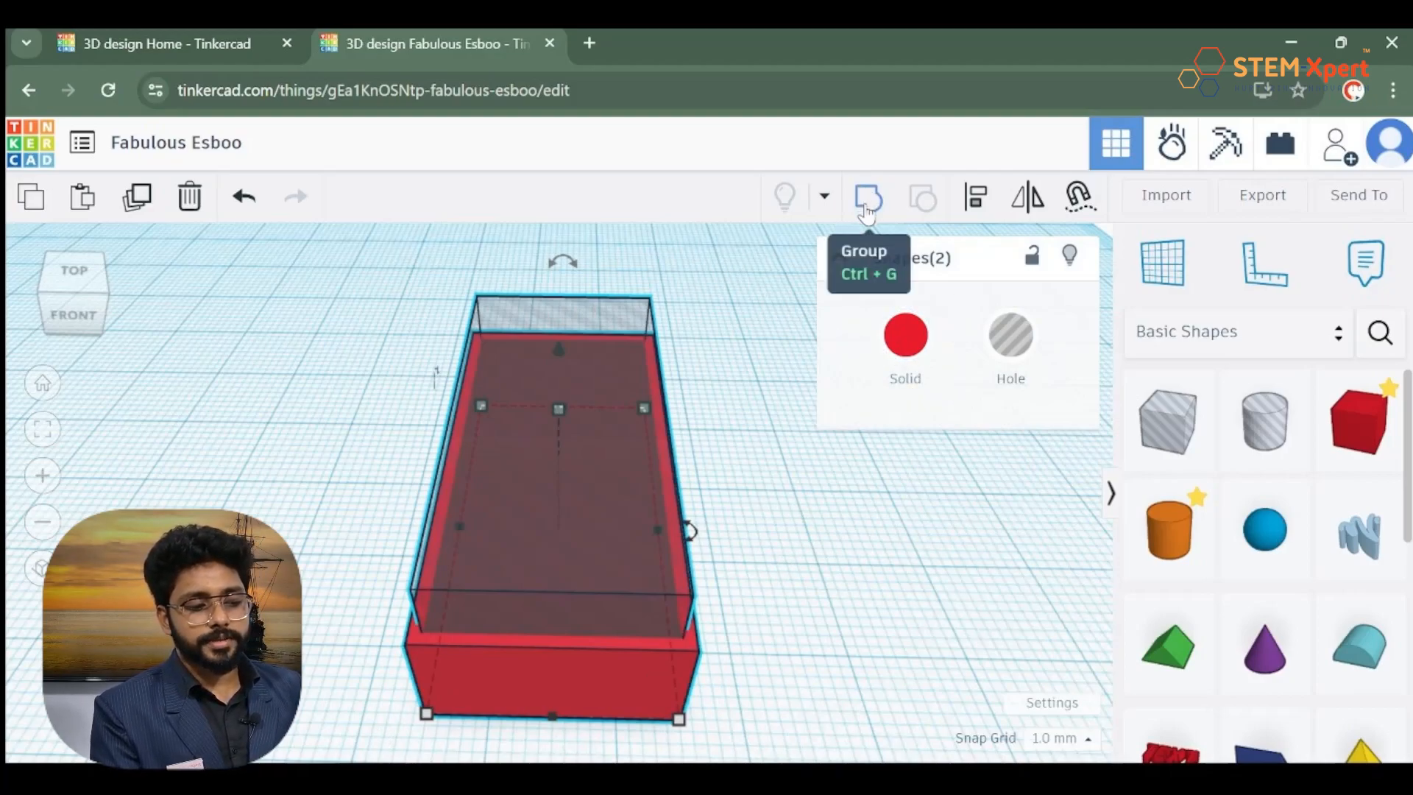
left_click(867, 205)
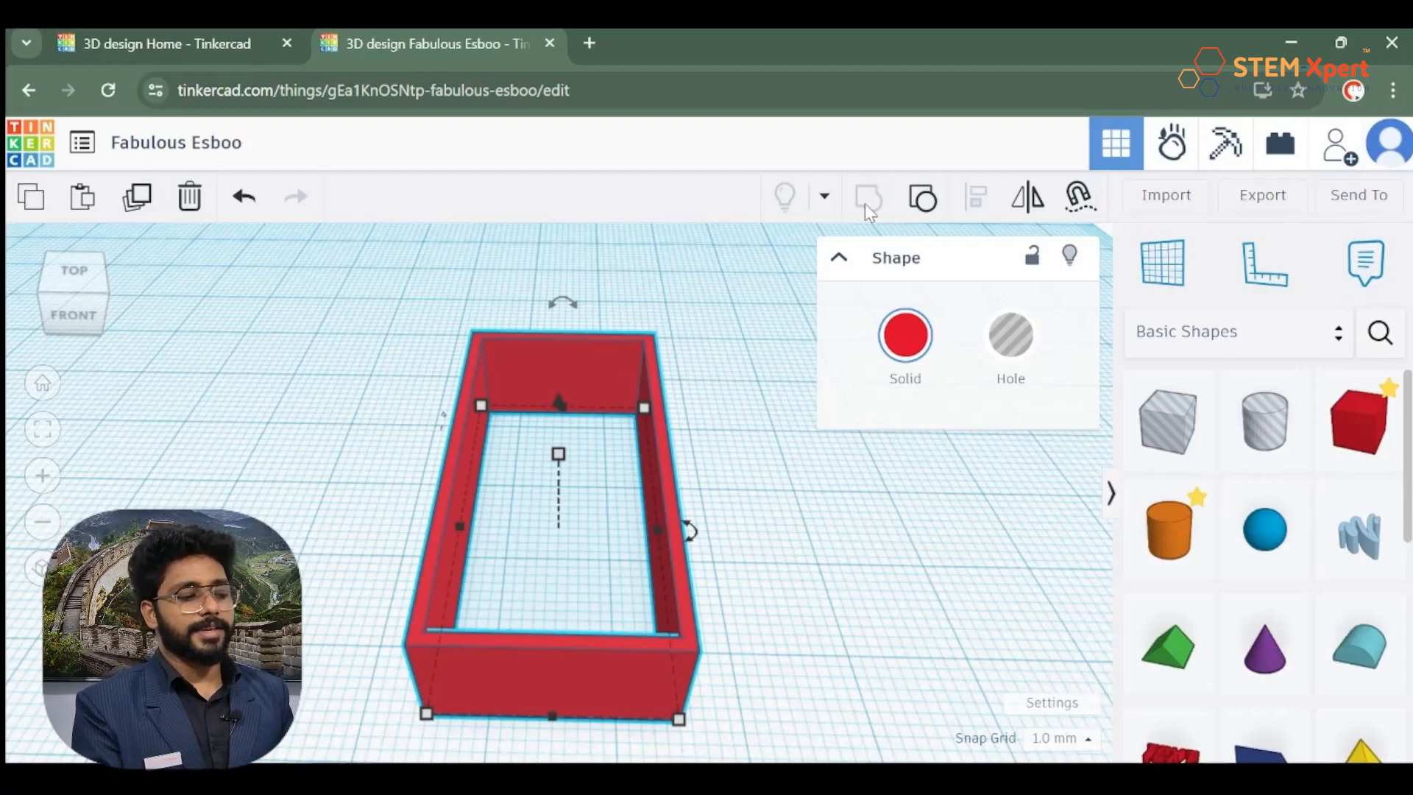
mouse_move(811, 449)
right_mouse_down()
mouse_move(702, 412)
mouse_move(618, 445)
mouse_move(609, 517)
mouse_move(700, 467)
mouse_move(746, 412)
mouse_move(816, 436)
right_mouse_up()
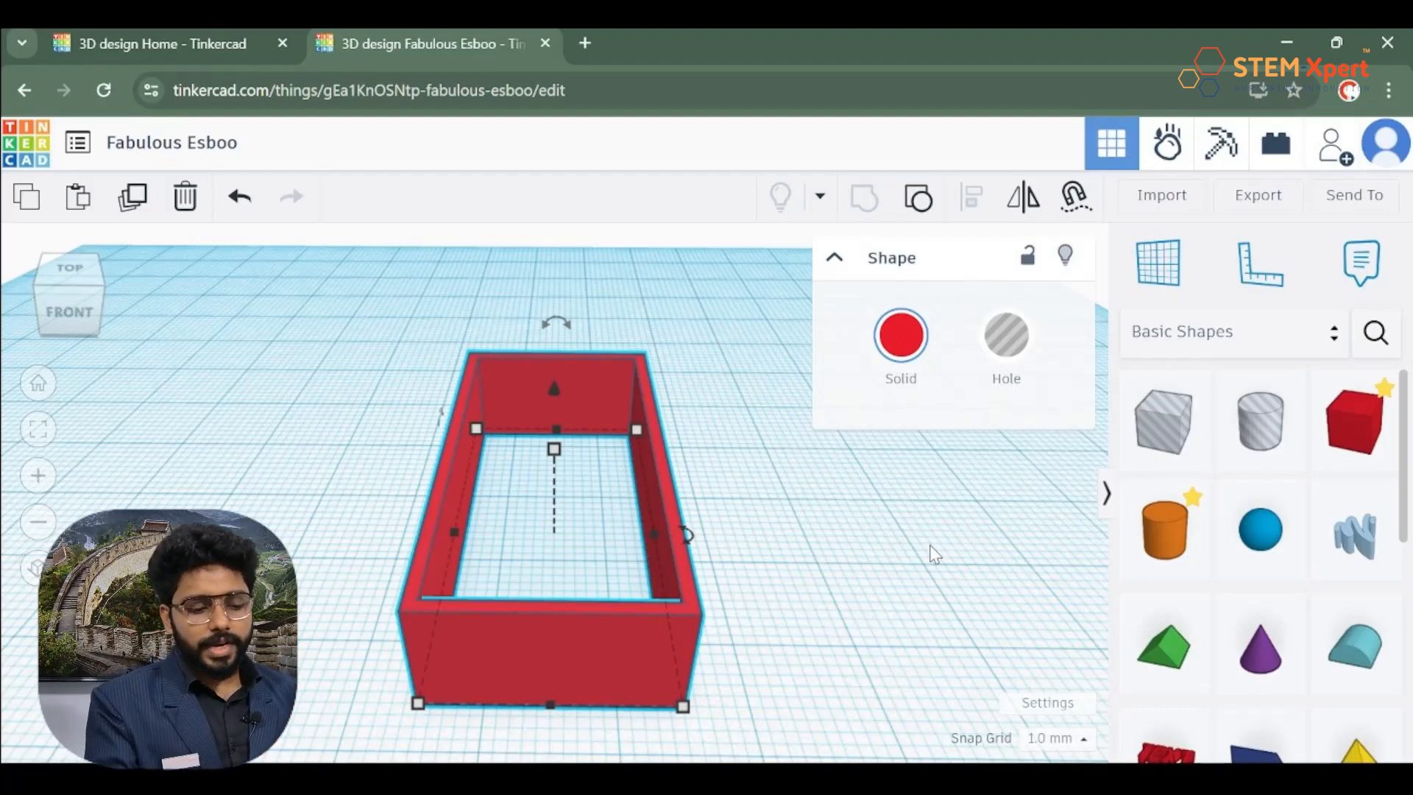
Place a new solid box on the workplane beside the hollow frame.
left_click_drag(1363, 441, 871, 558)
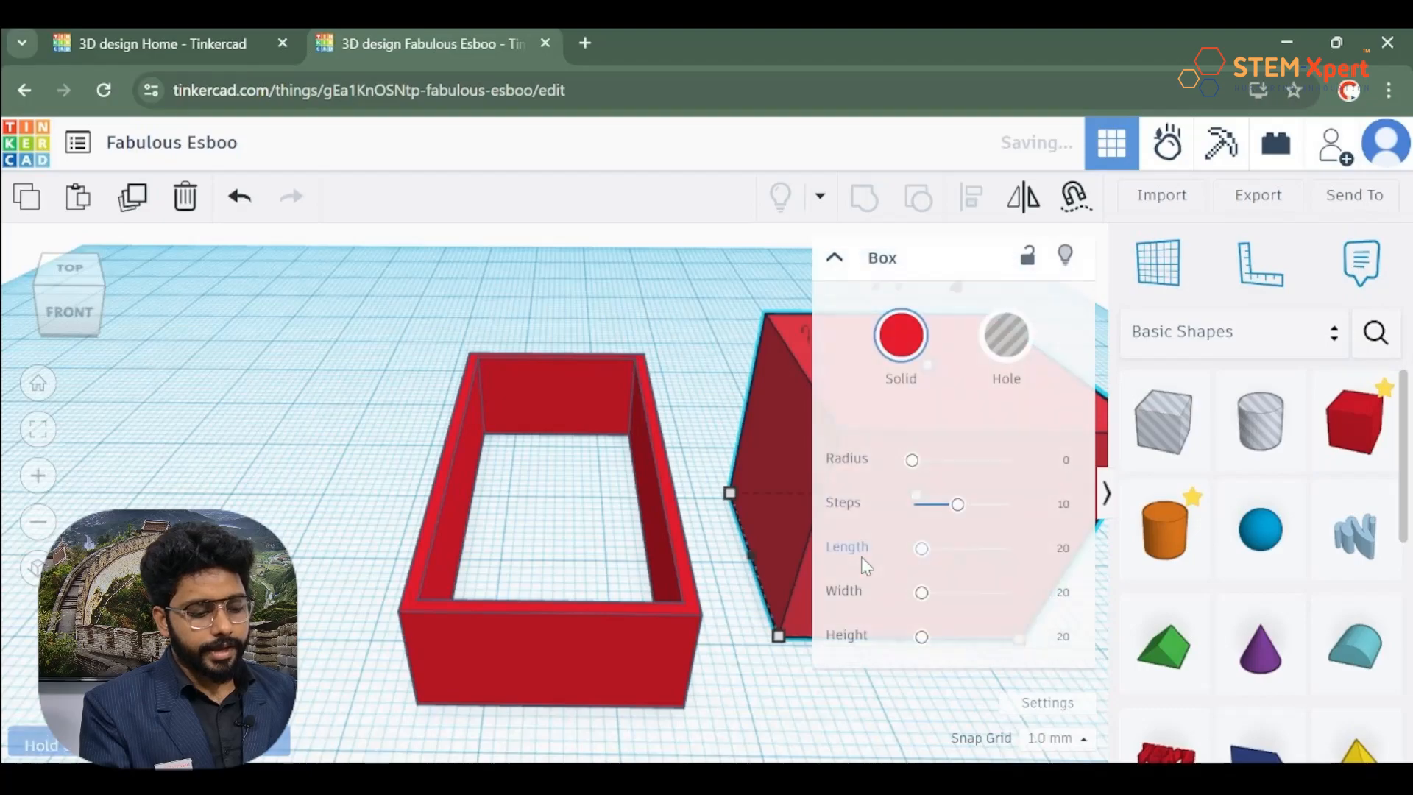
left_click(38, 429)
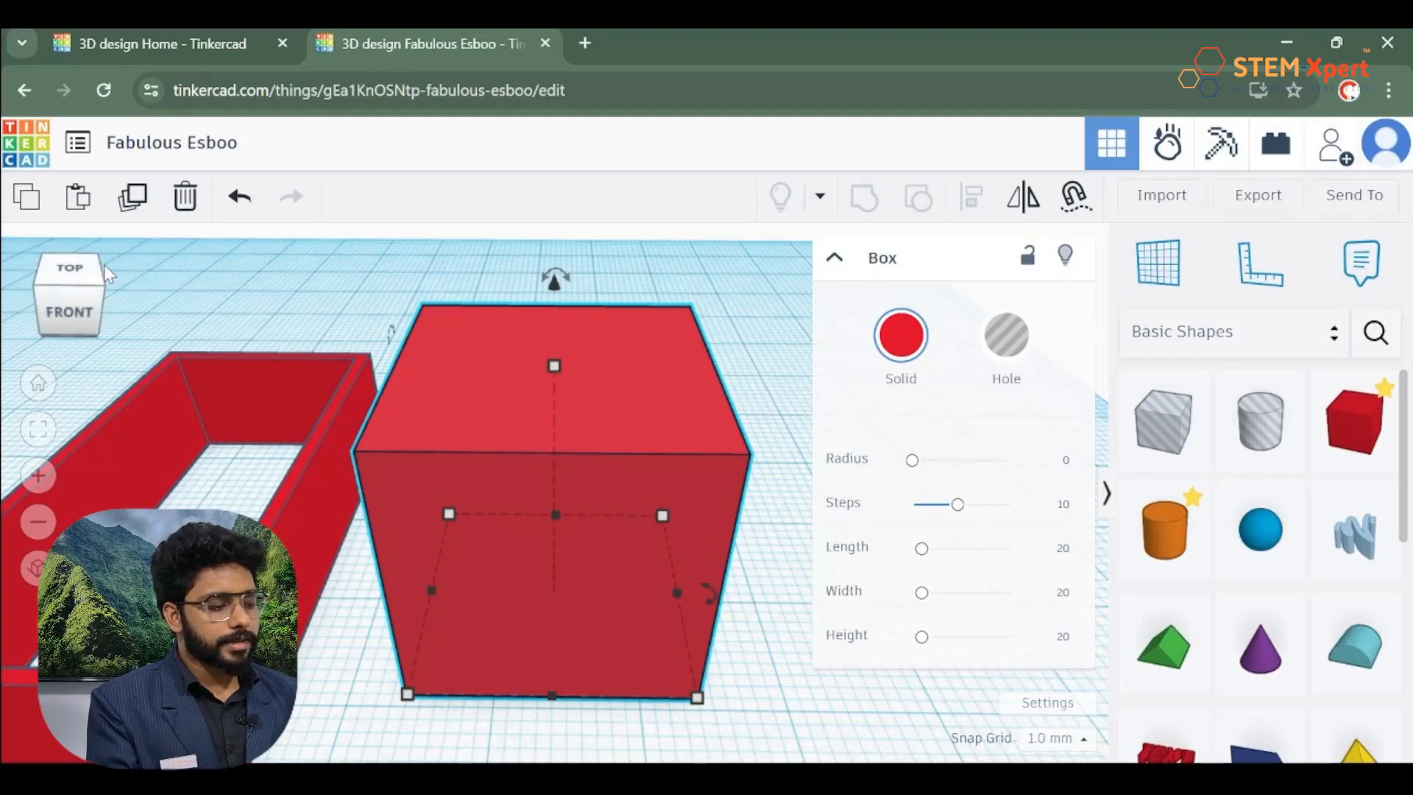
left_click(35, 390)
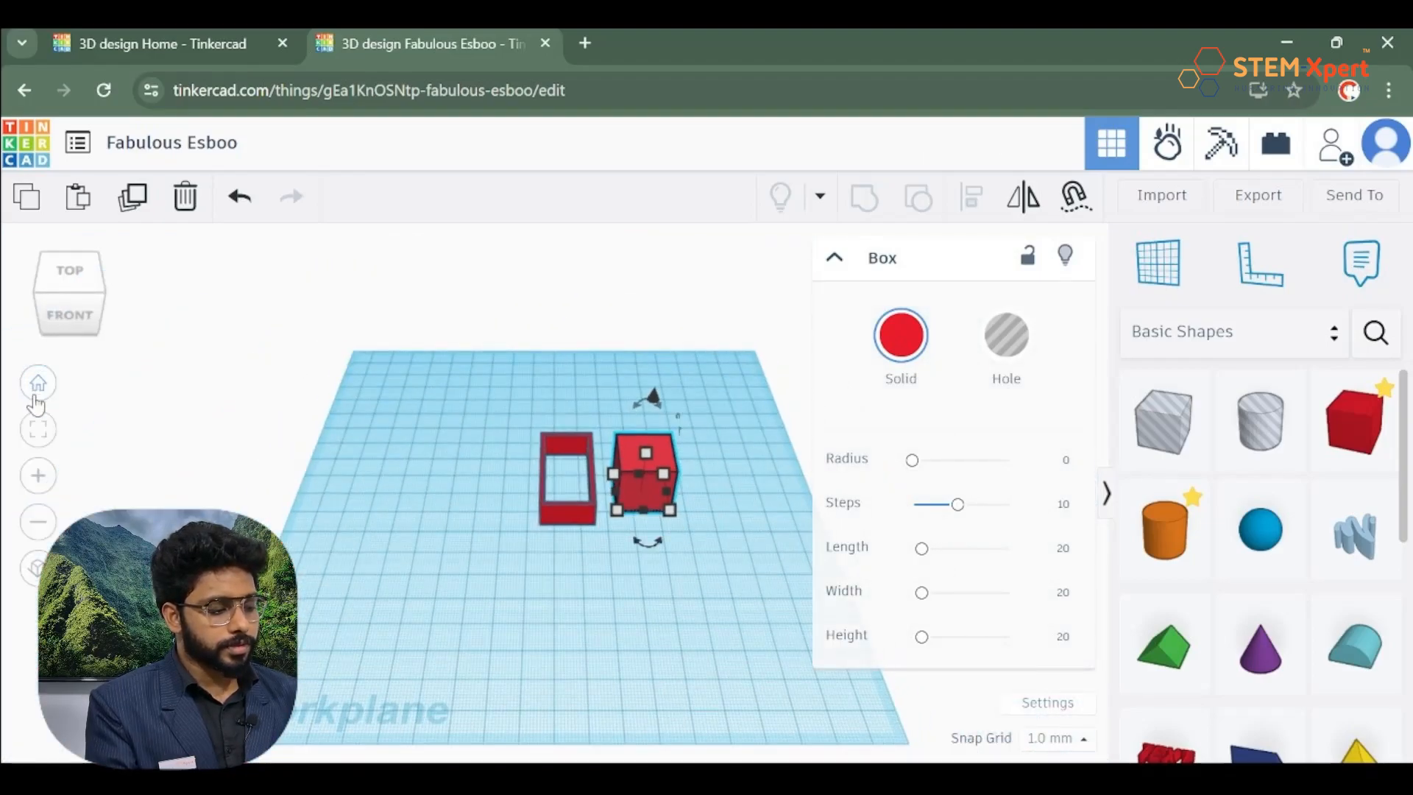
left_click(38, 435)
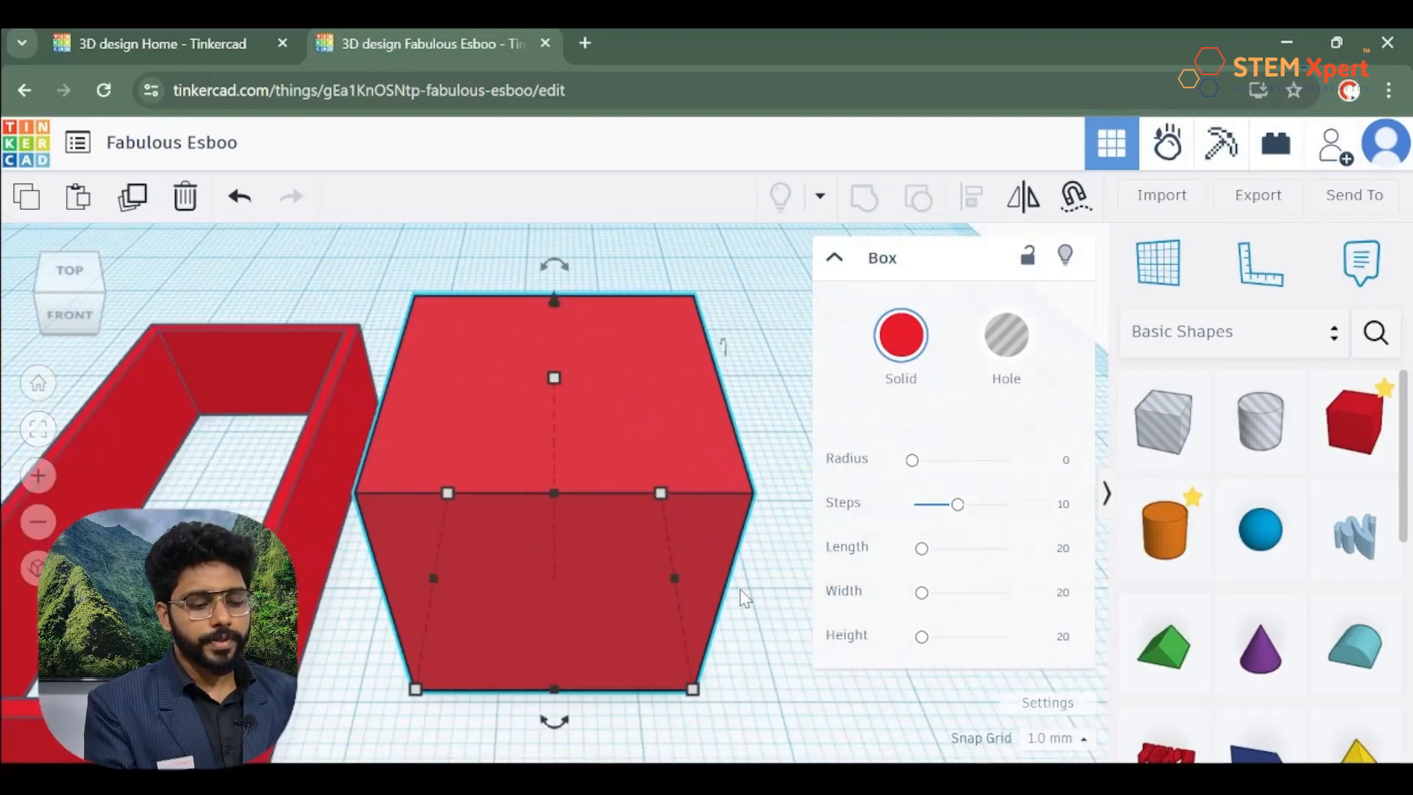
left_click(38, 521)
left_click(38, 521)
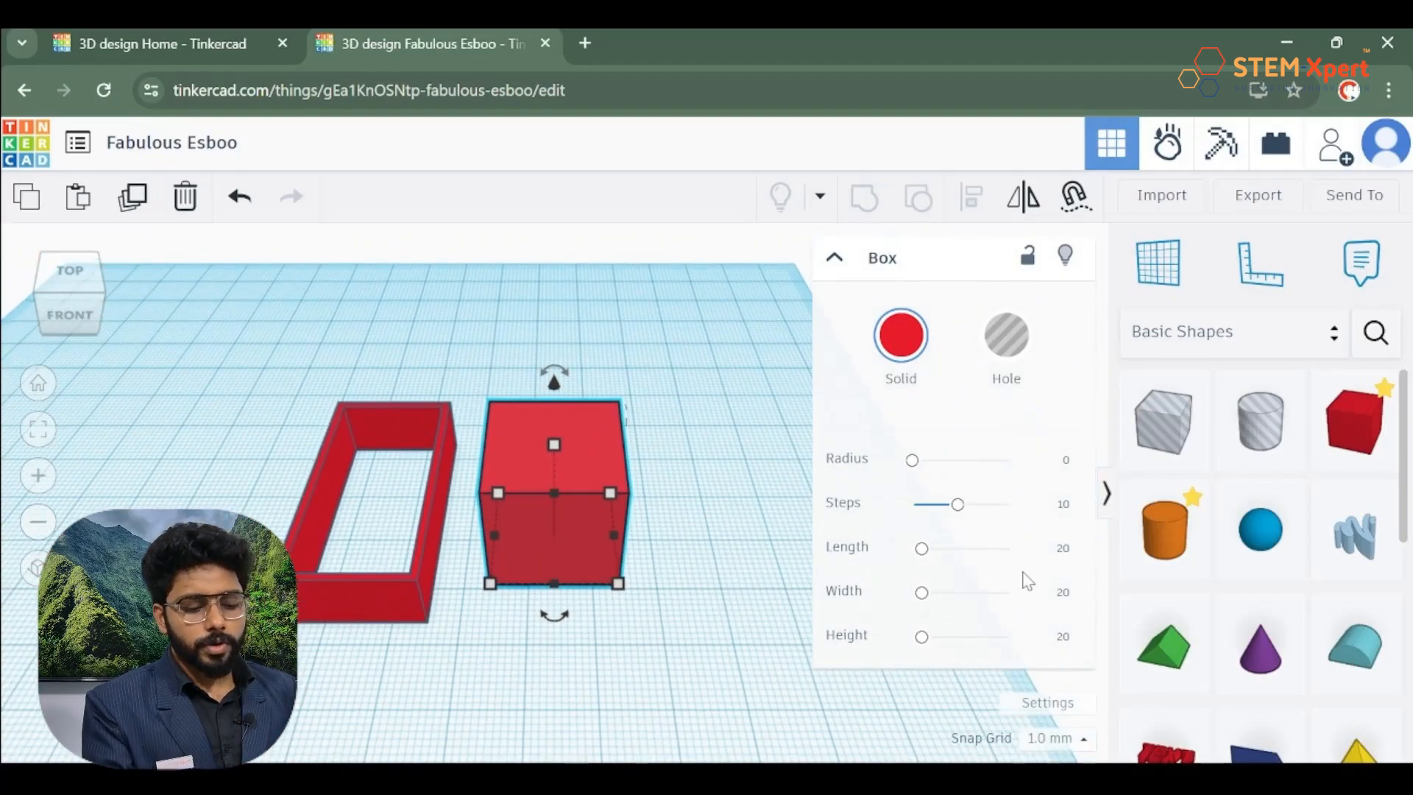
Add a Round Roof shape to the workplane on the far side of the solid box from the hollow frame.
scroll(1222, 681, "down", 1)
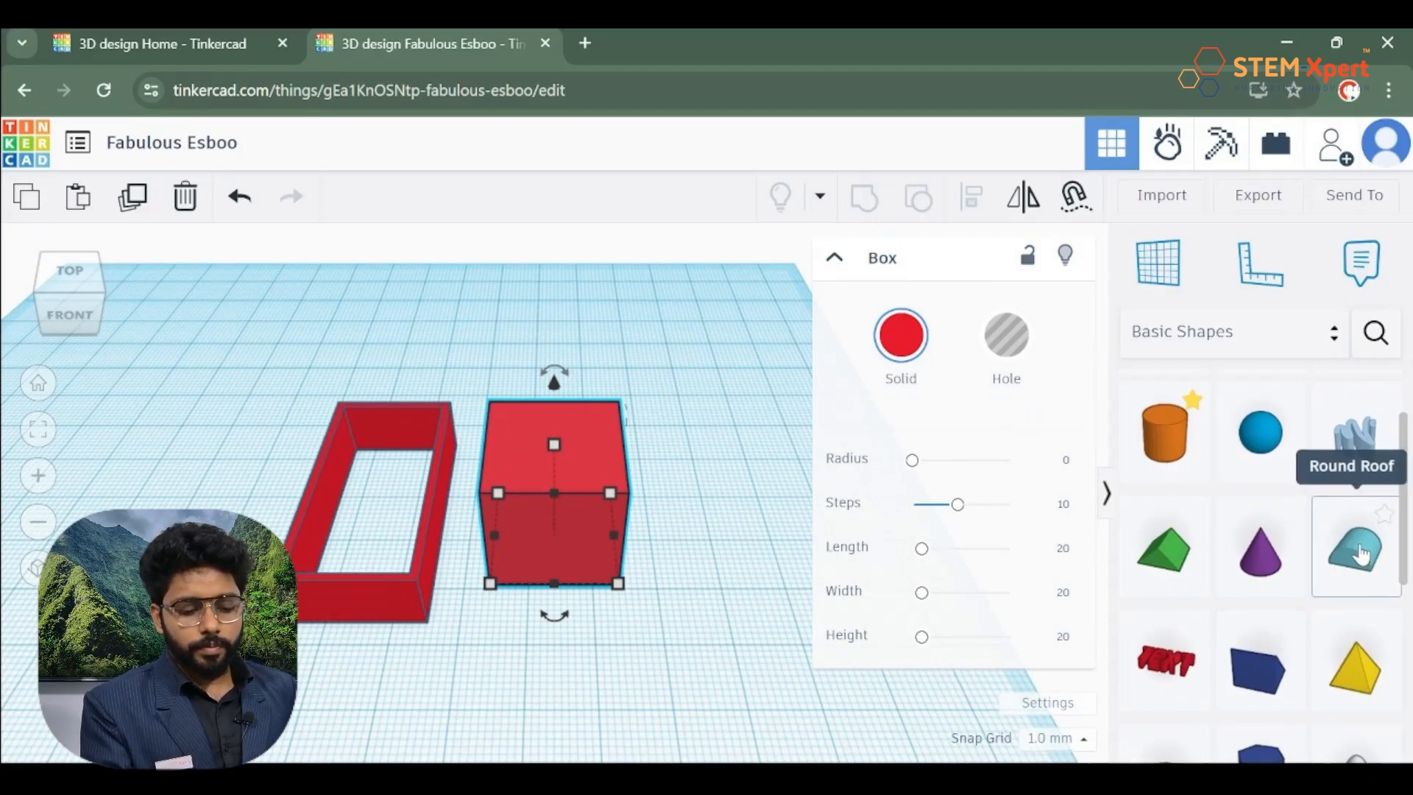
left_click_drag(1373, 589, 554, 455)
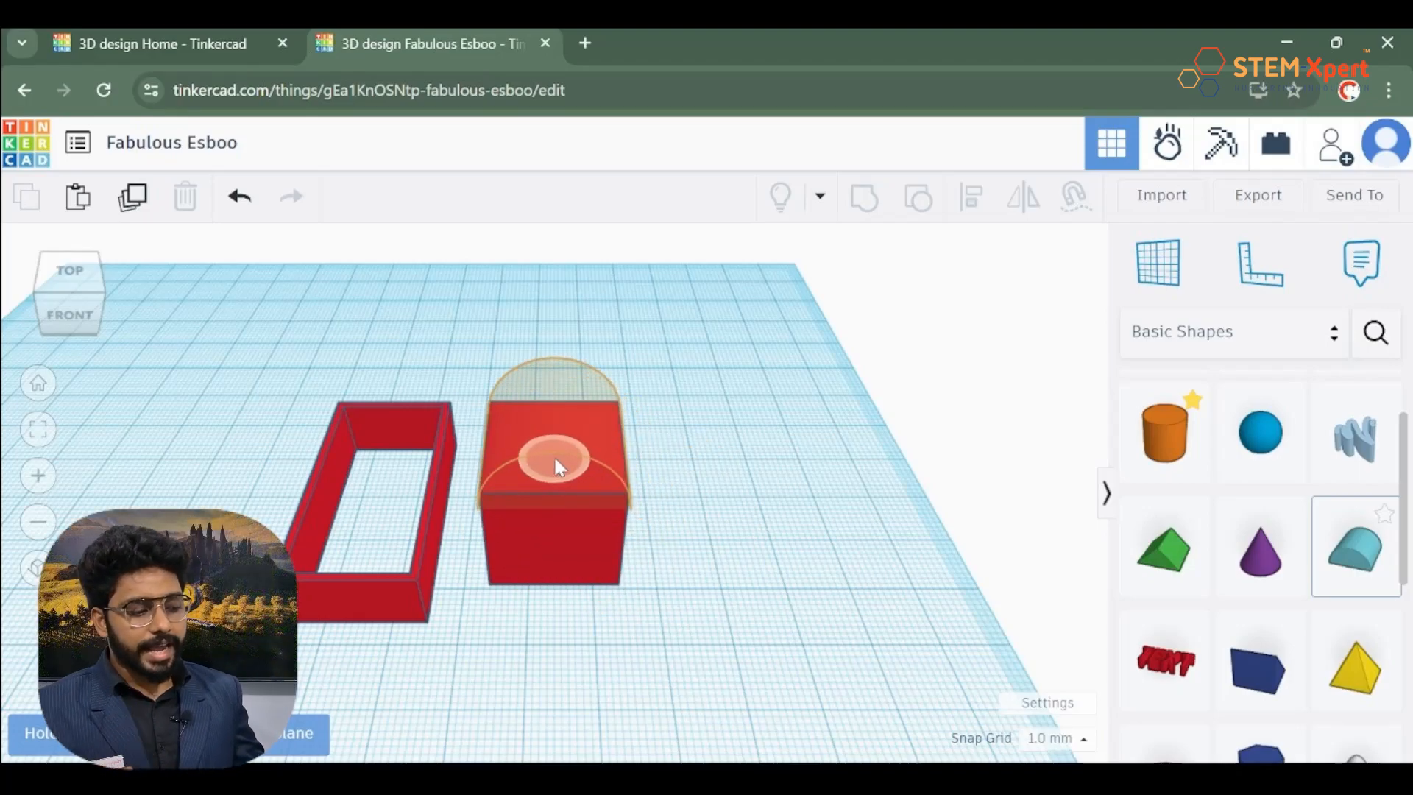
left_click_drag(554, 455, 742, 542)
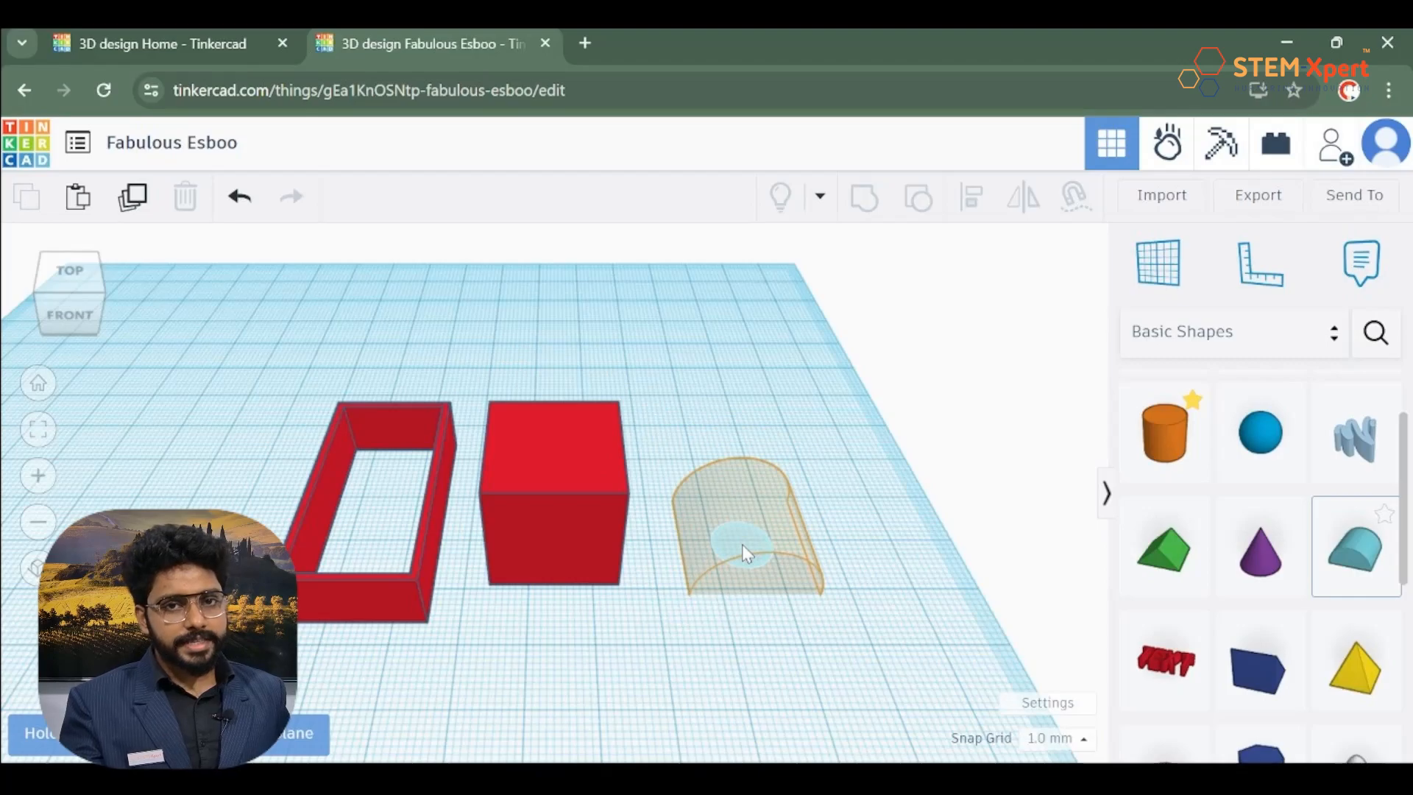
left_click_drag(742, 544, 742, 544)
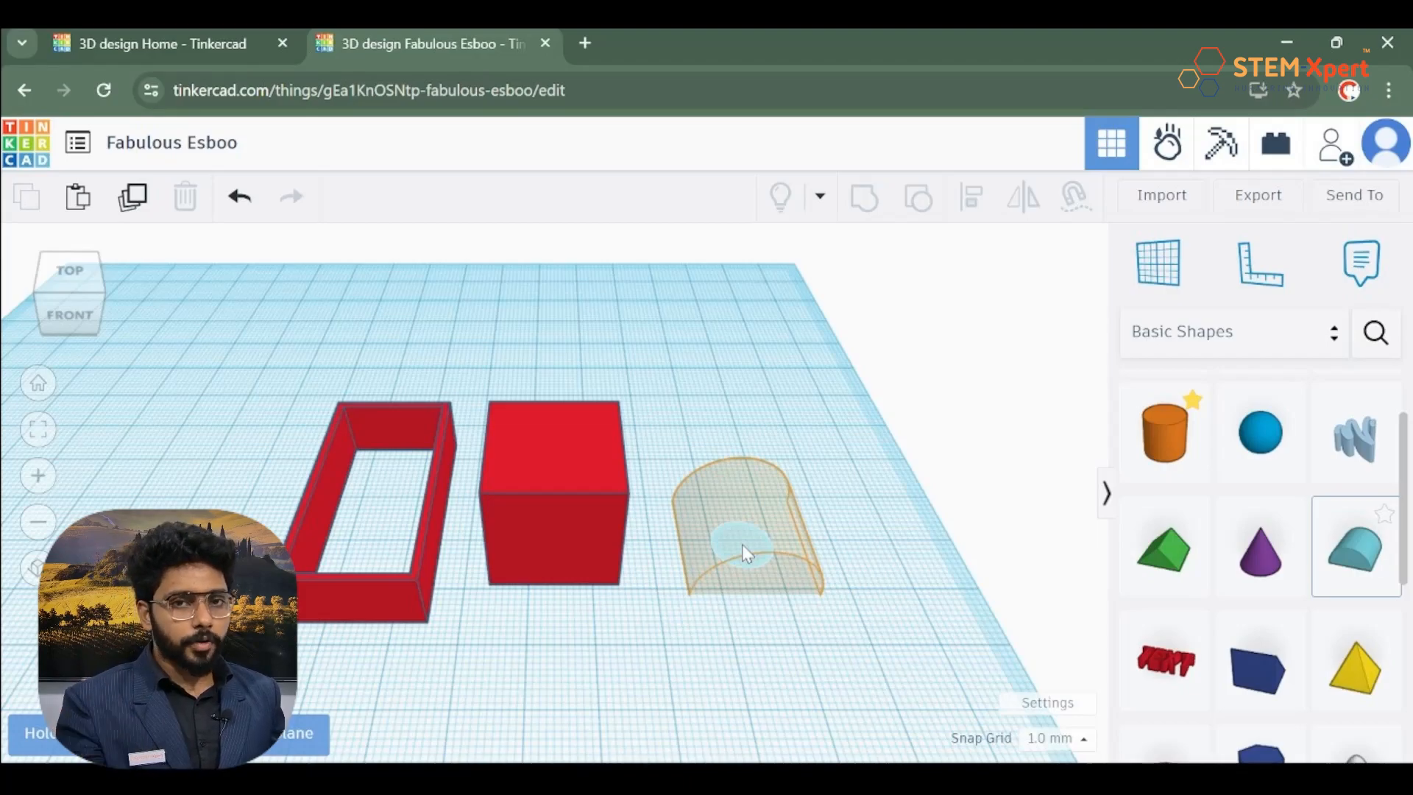
left_click_drag(742, 545, 731, 536)
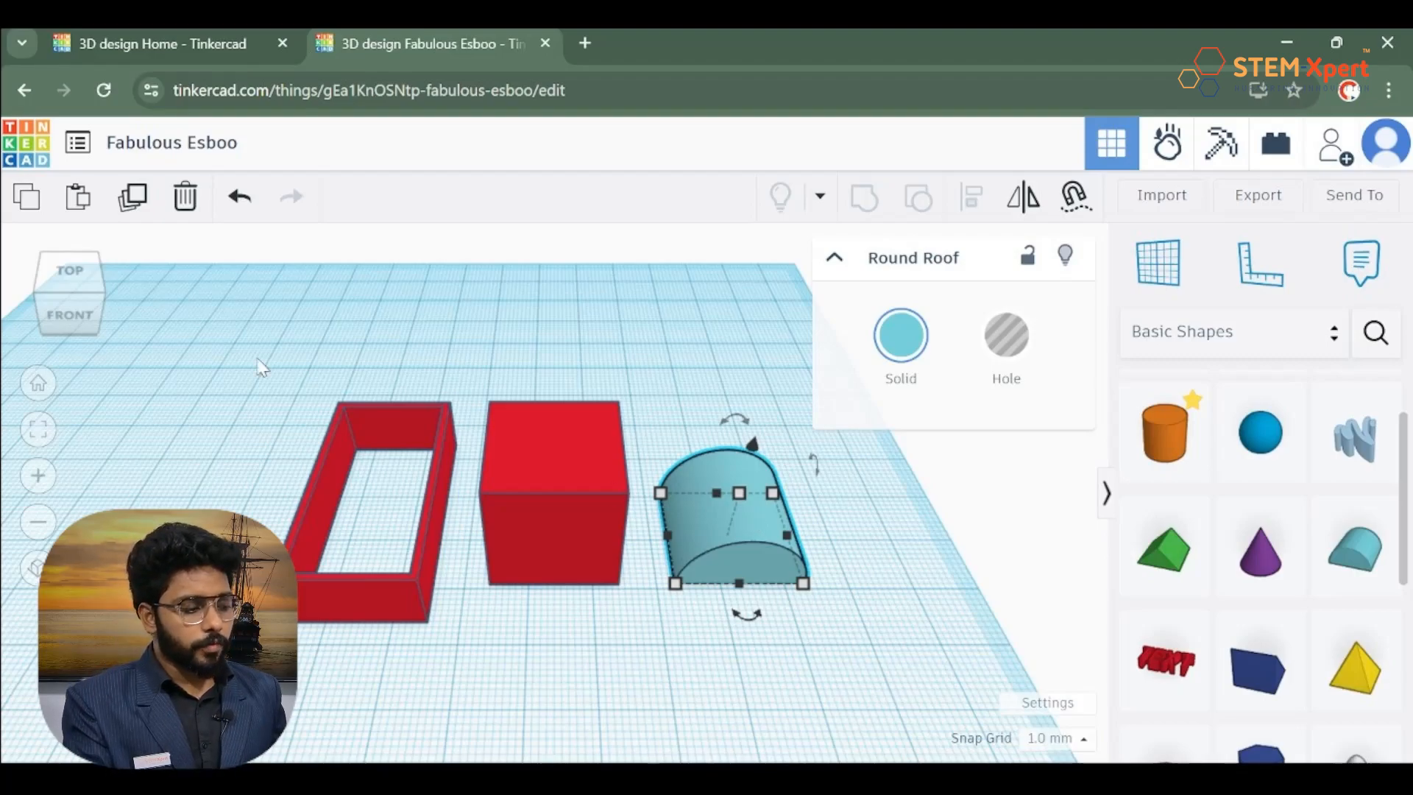
Raise the round roof to an elevation of exactly 20 mm above the workplane, level with the top of the solid box.
left_click(82, 308)
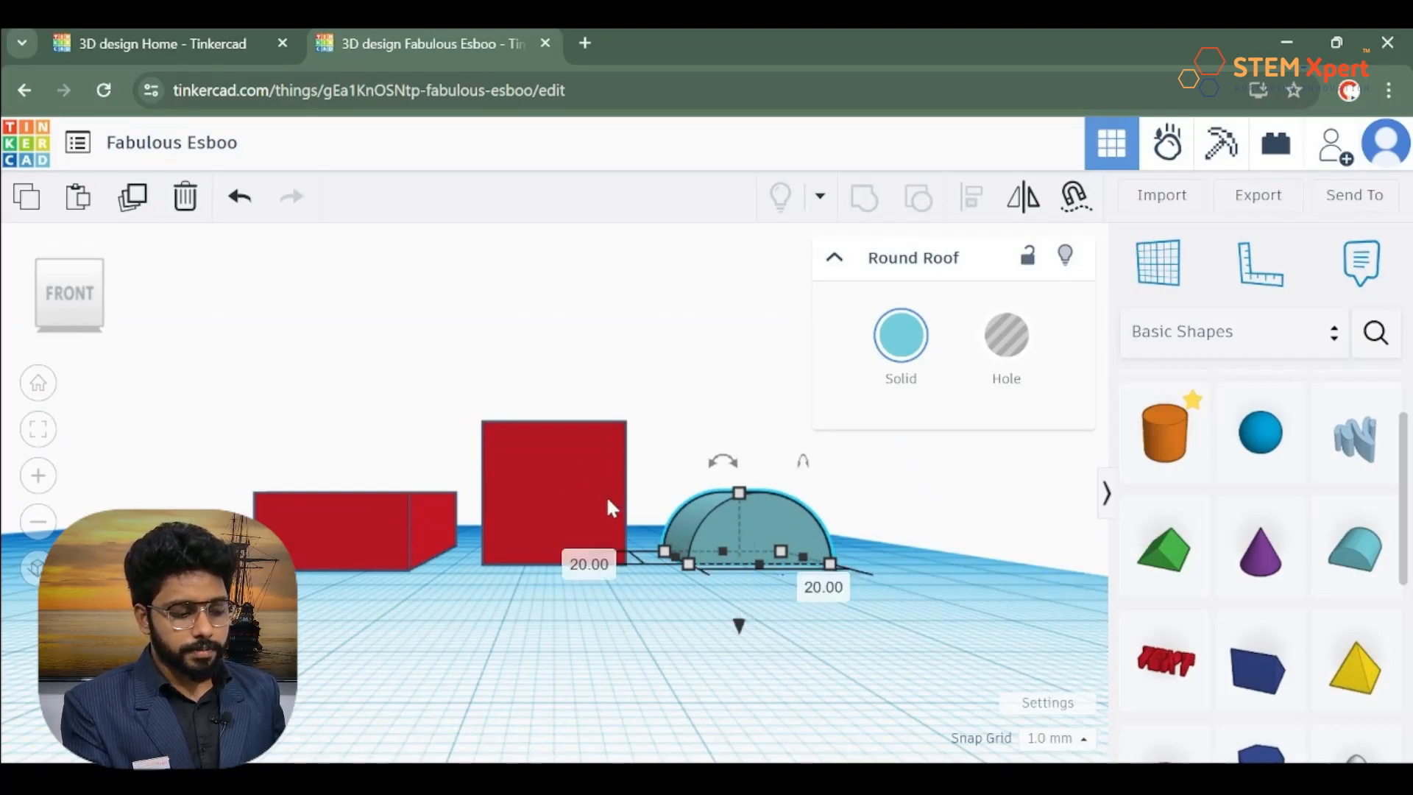
left_click(584, 483)
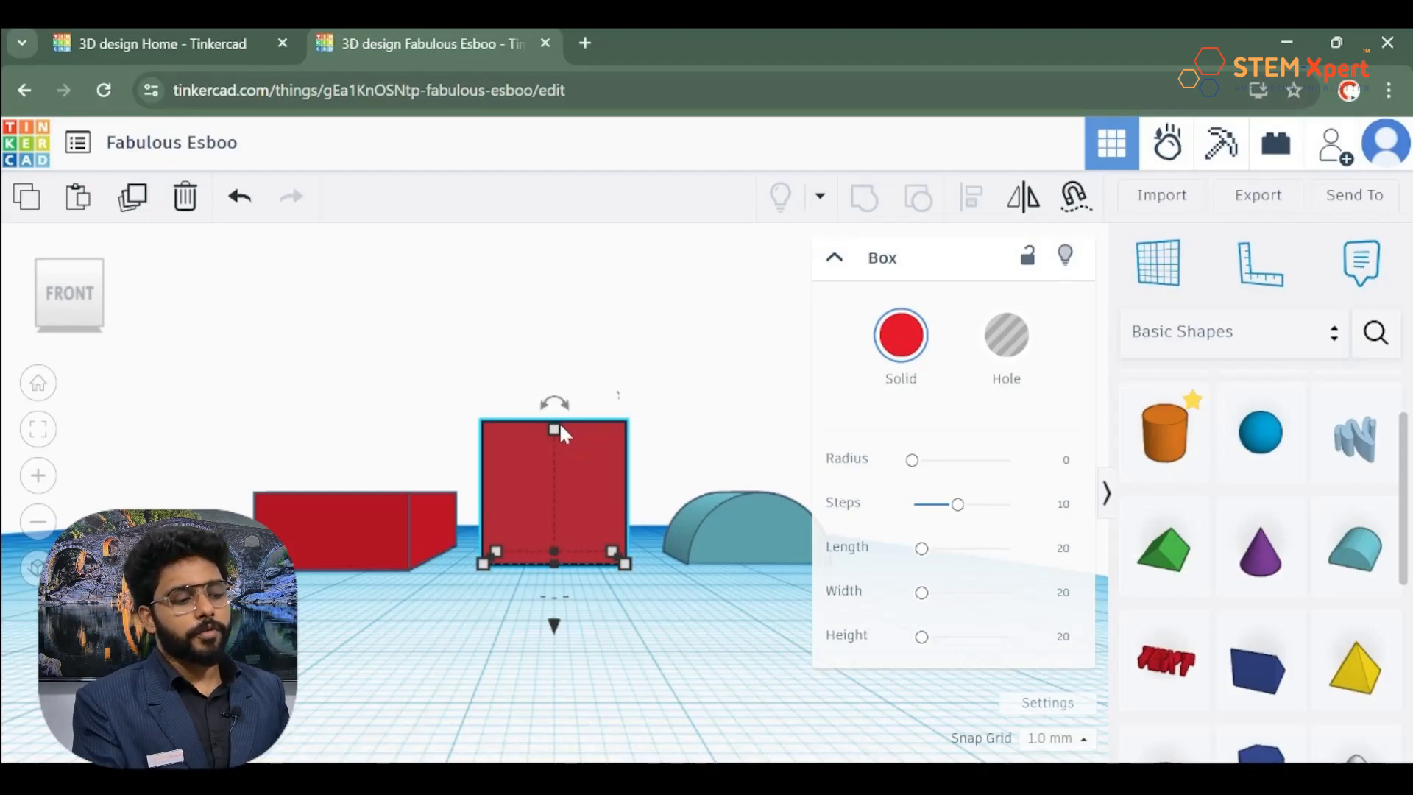
left_click(718, 526)
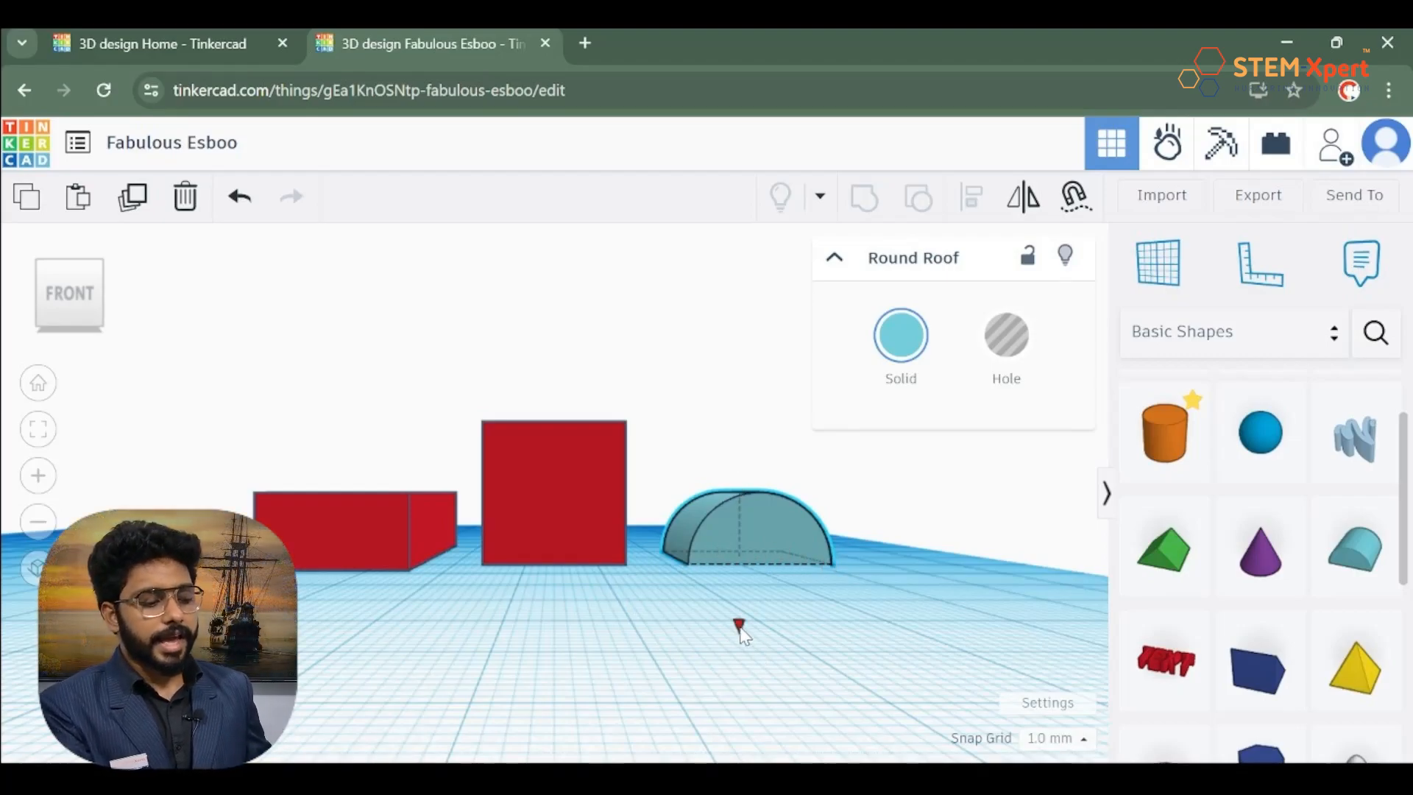
left_click_drag(740, 630, 740, 505)
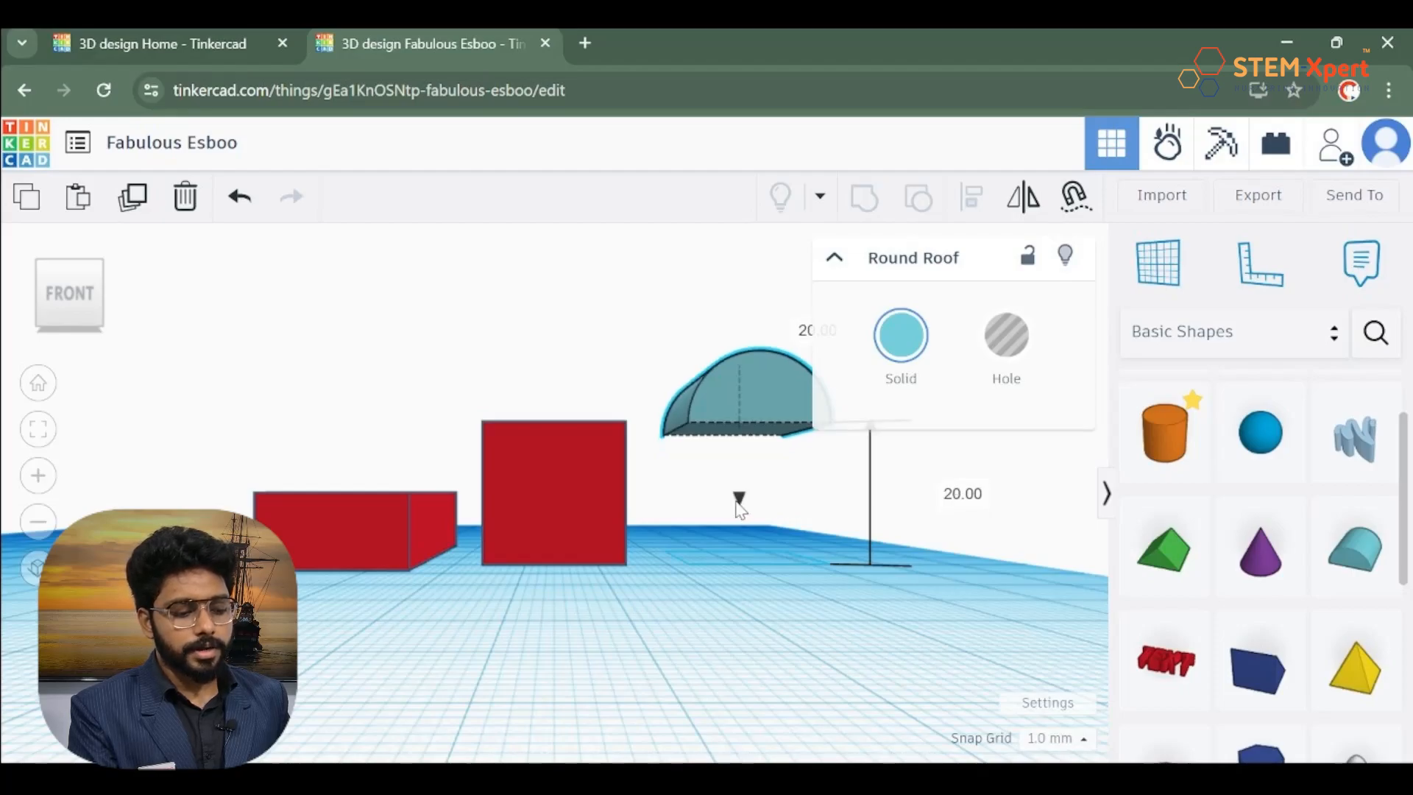
left_click(928, 515)
left_click(776, 365)
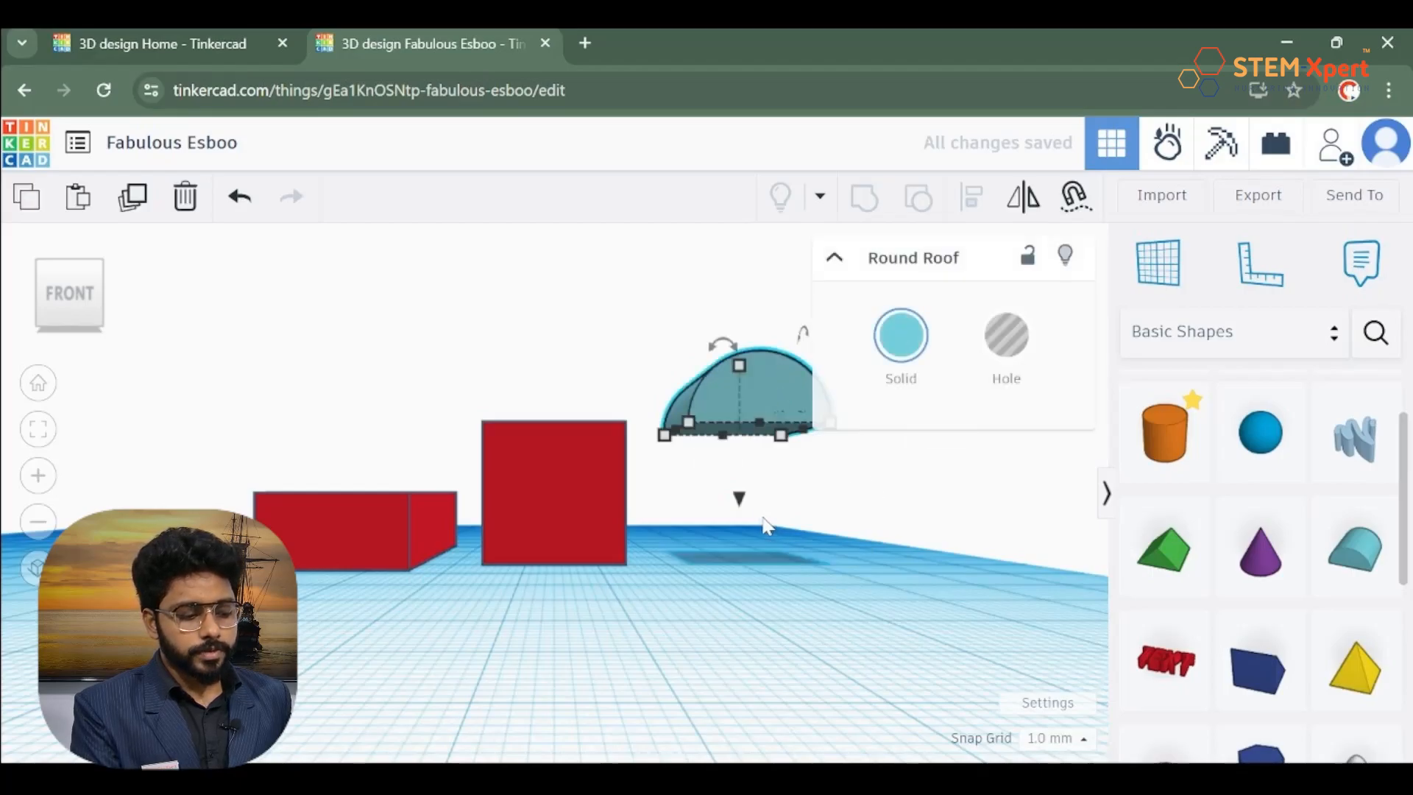
left_click_drag(742, 502, 876, 501)
left_click(985, 489)
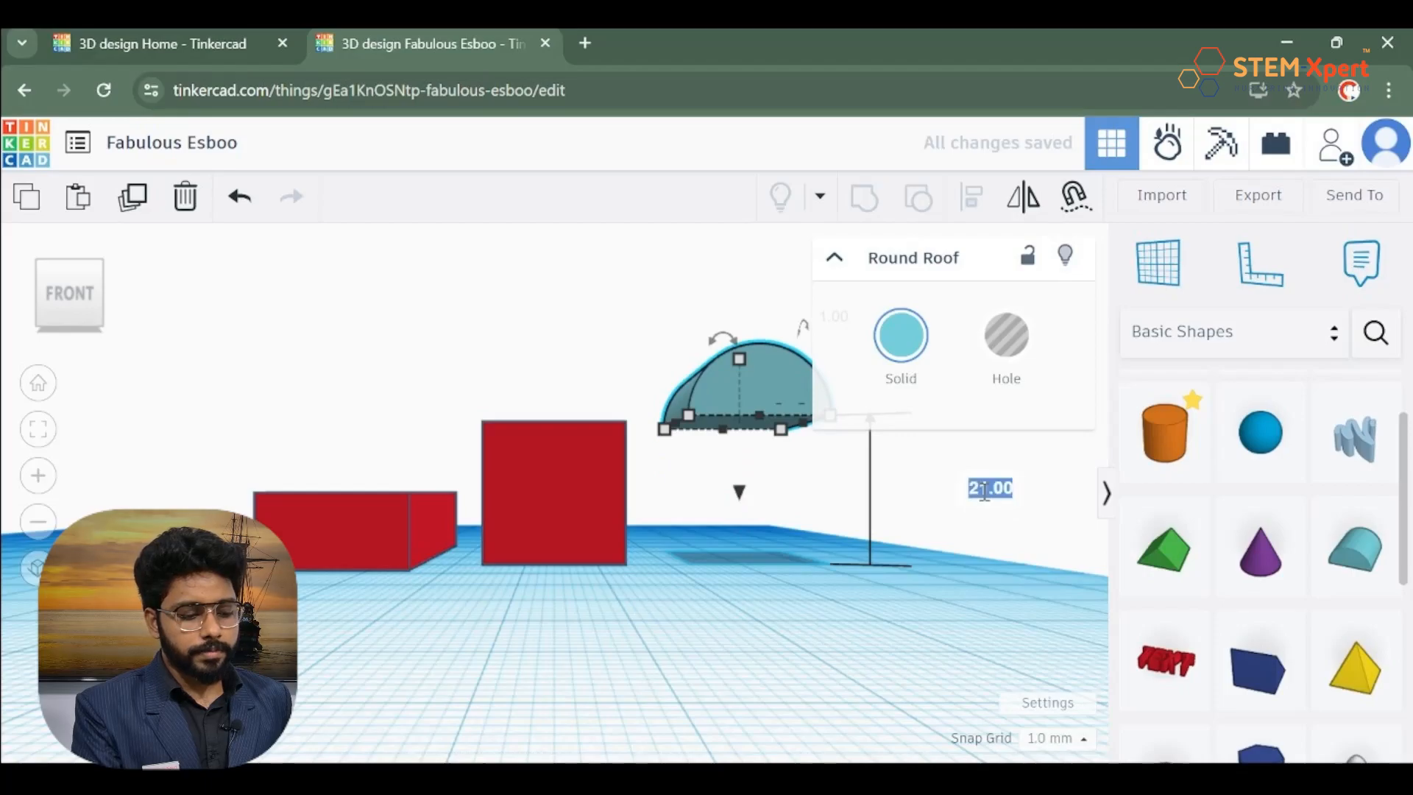
type("20")
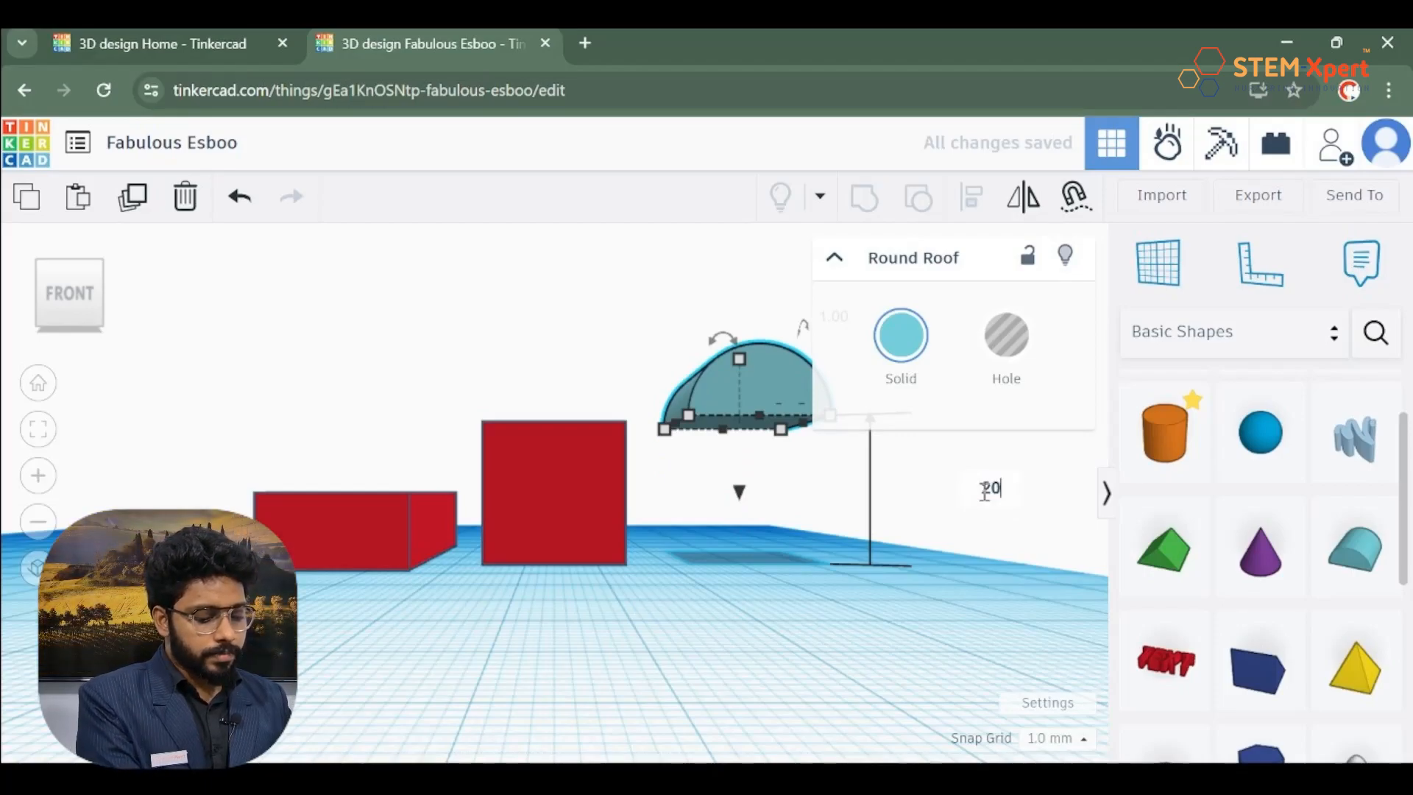
key("Return")
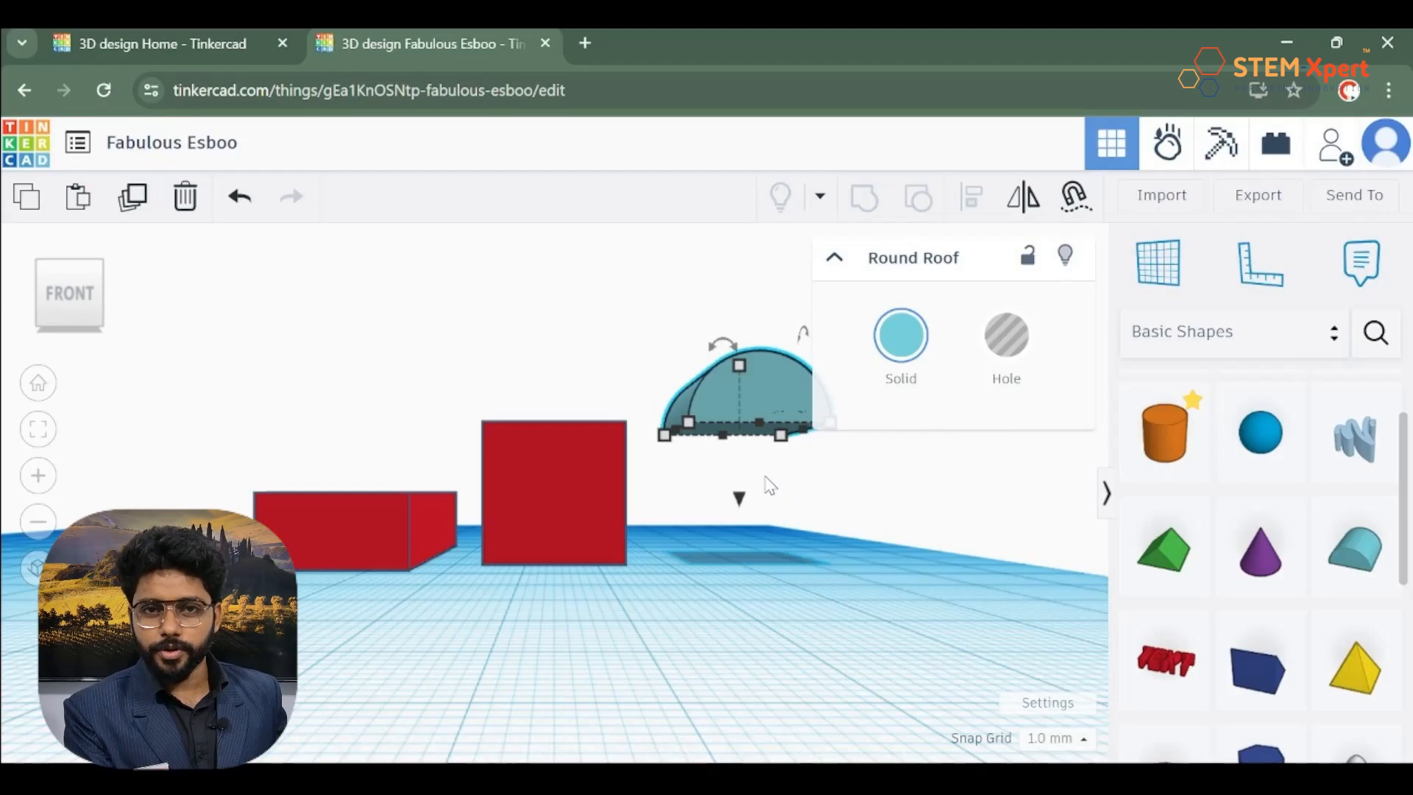
Select the solid box and the raised round roof and align their centres along the width so the roof sits over the box.
right_click_drag(611, 480, 592, 504)
left_click(591, 498)
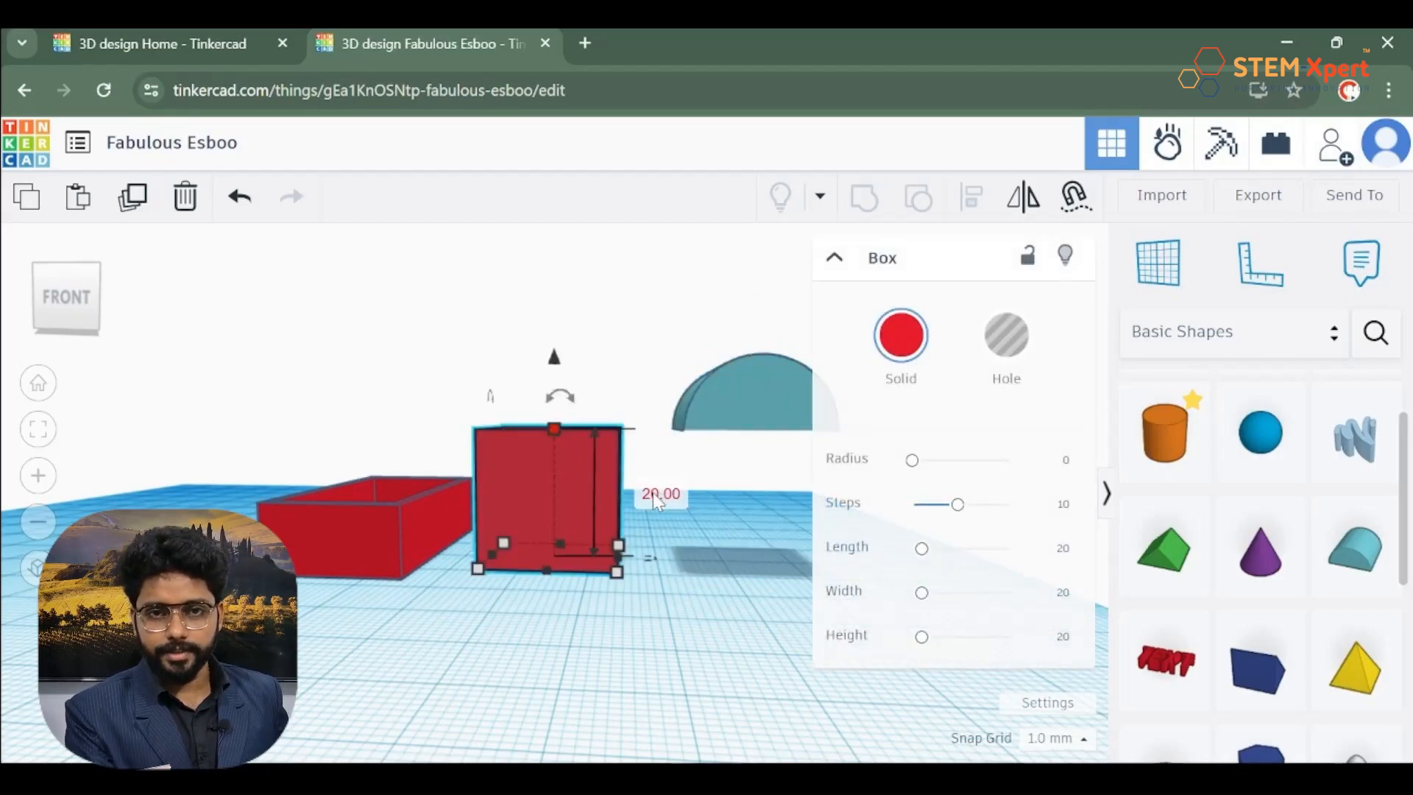
scroll(652, 493, "down", 2)
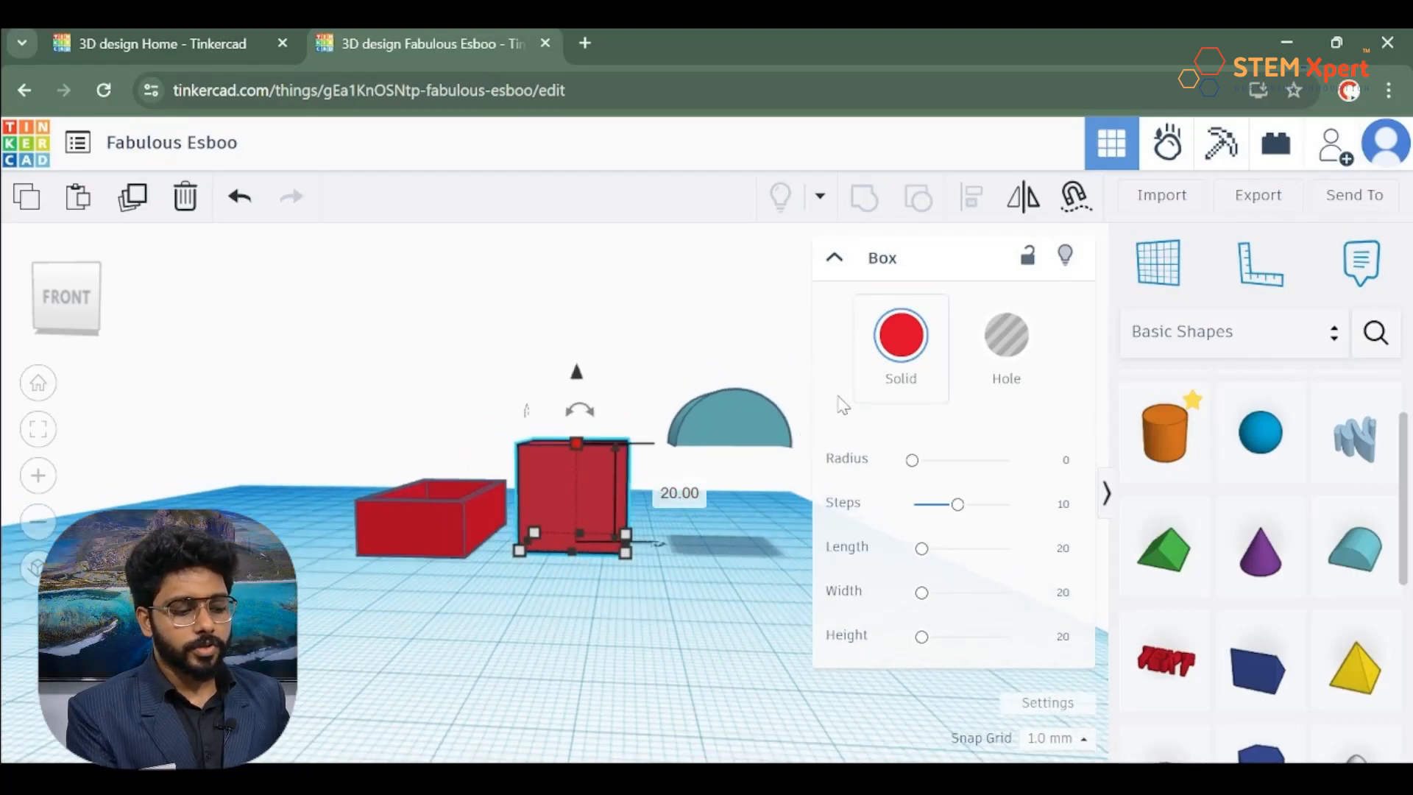
left_click(782, 364)
scroll(846, 290, "down", 1)
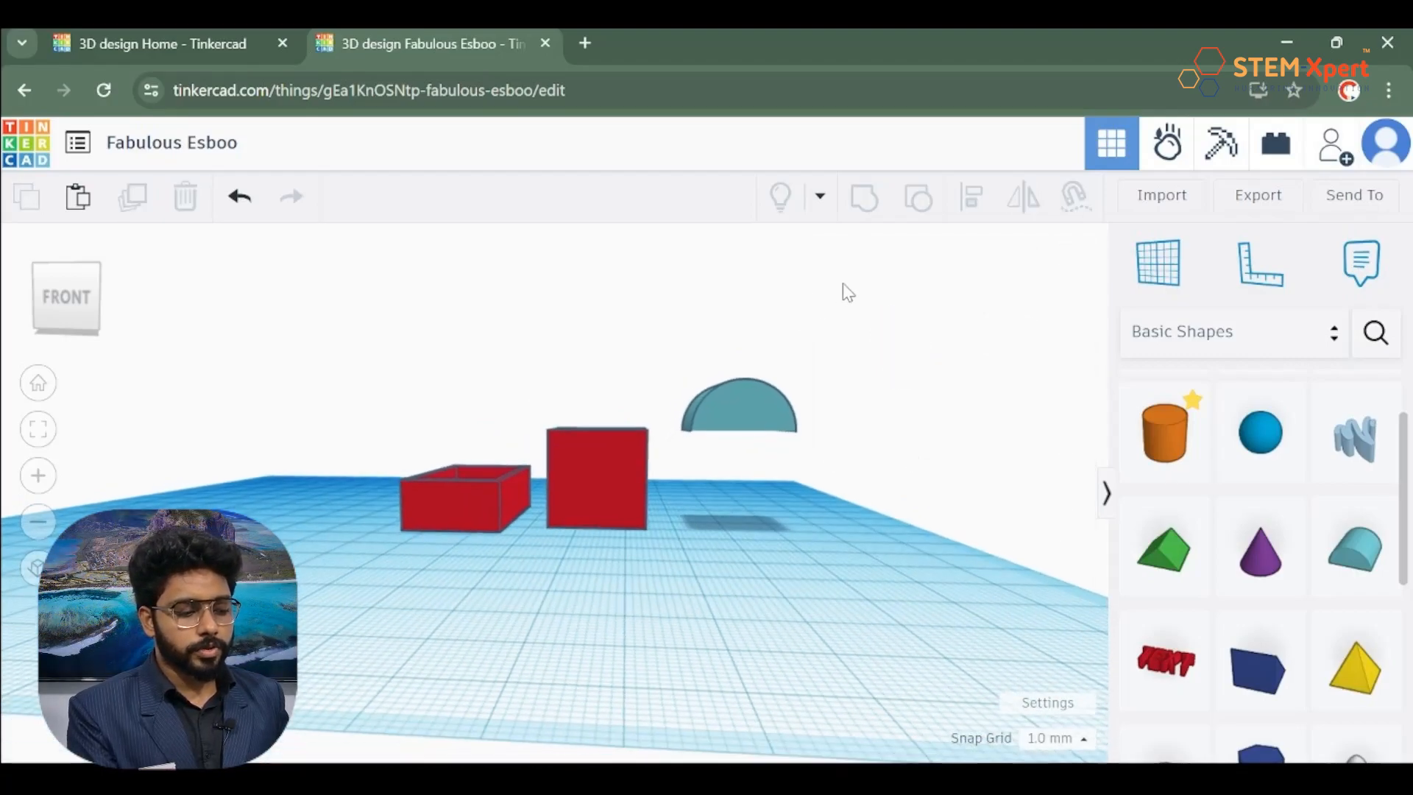
left_click_drag(800, 324, 597, 614)
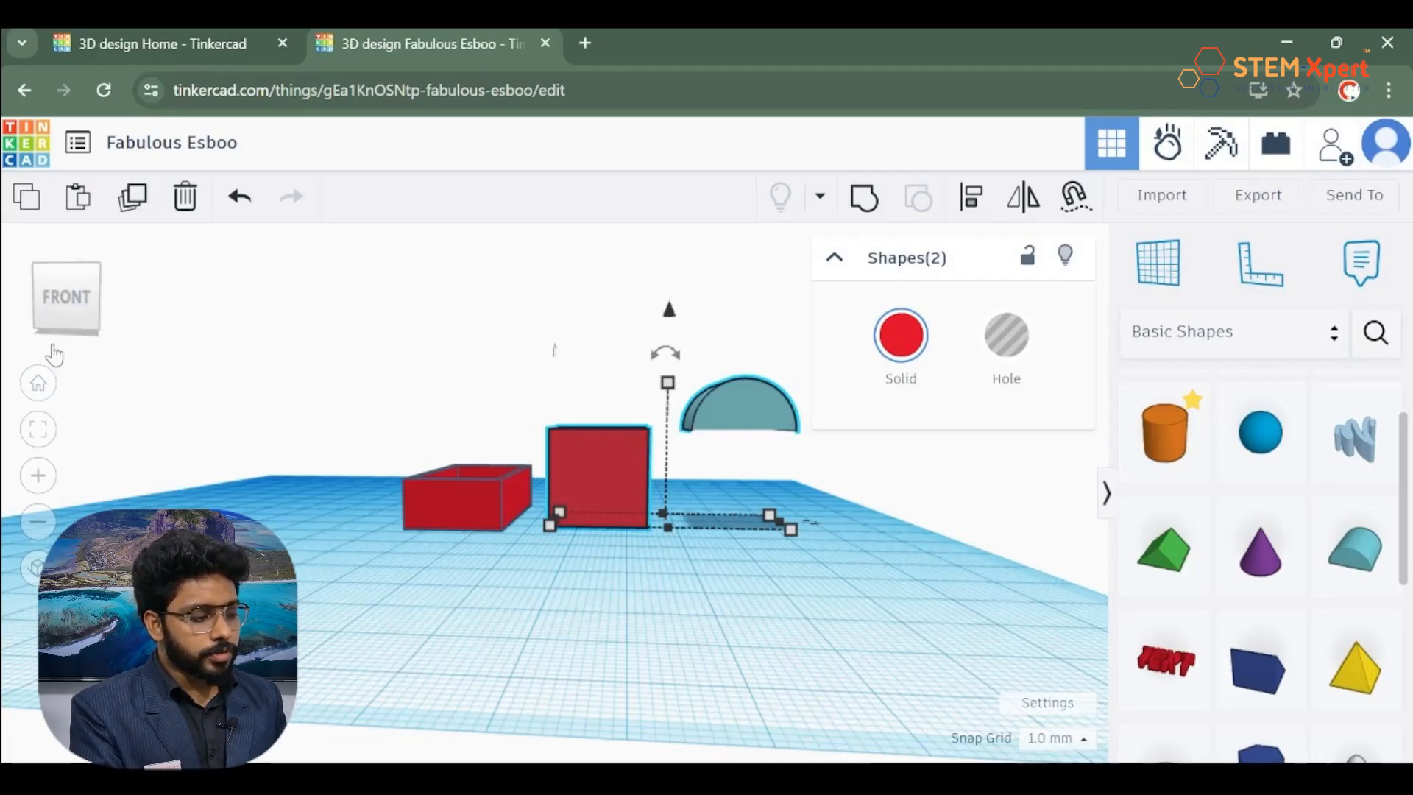
left_click(45, 432)
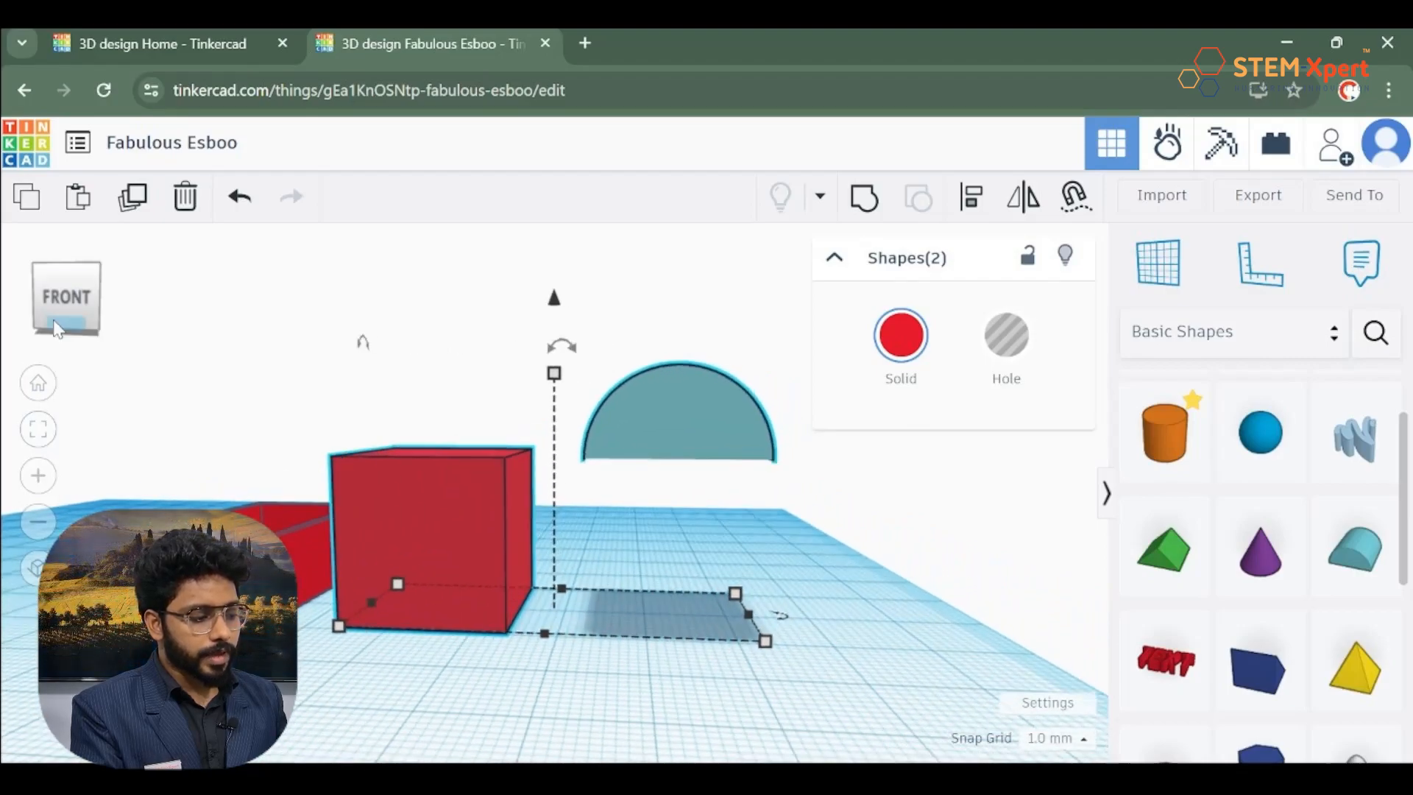
left_click(64, 270)
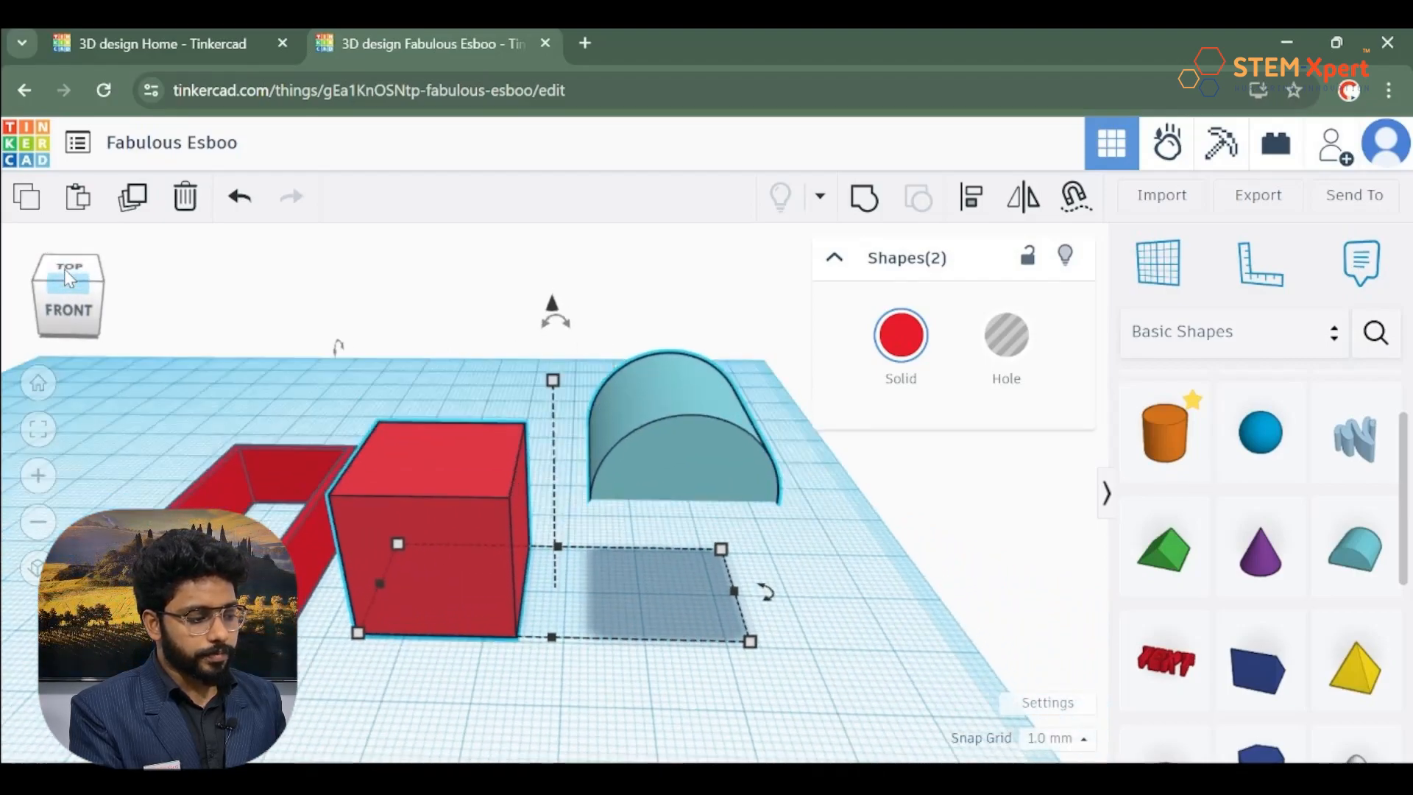
left_click(66, 274)
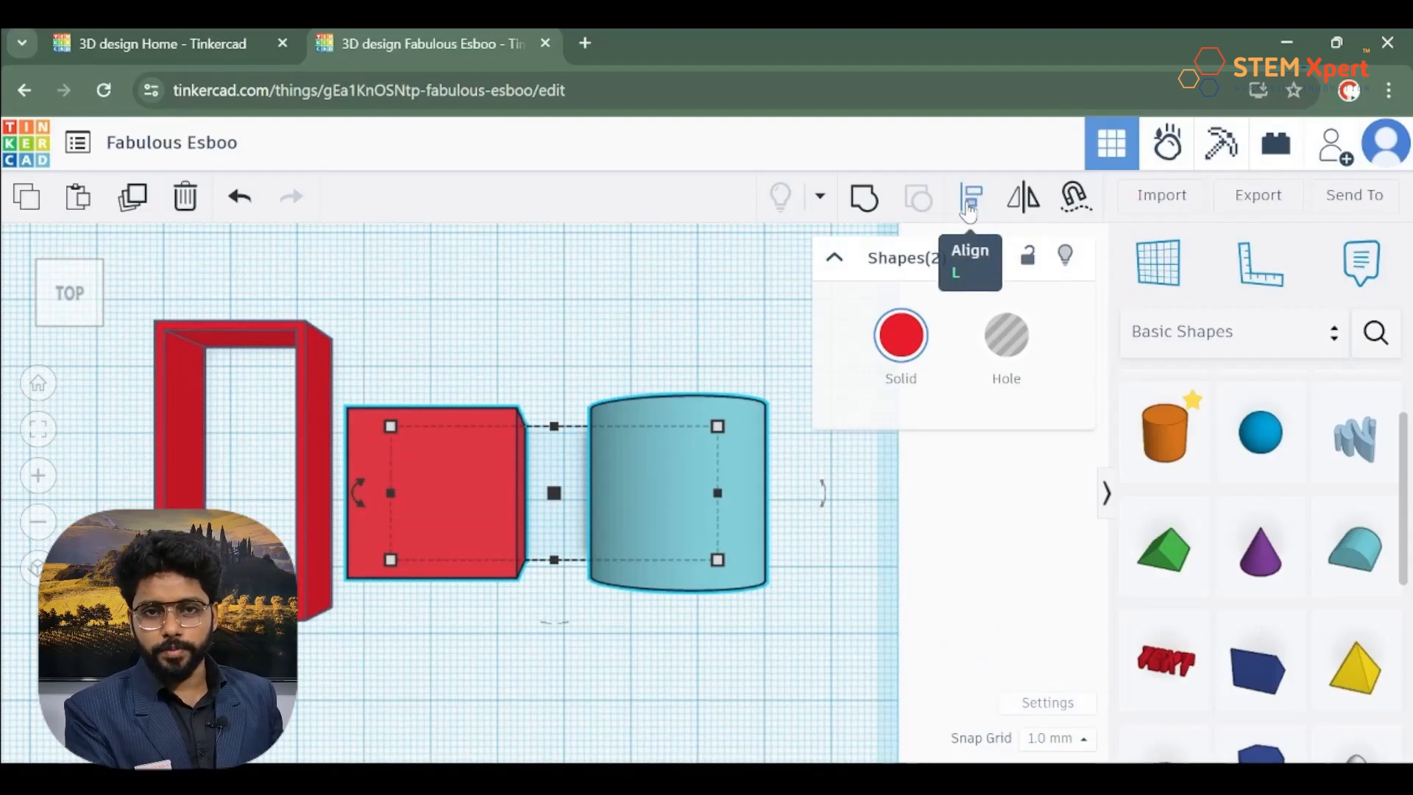
left_click(969, 213)
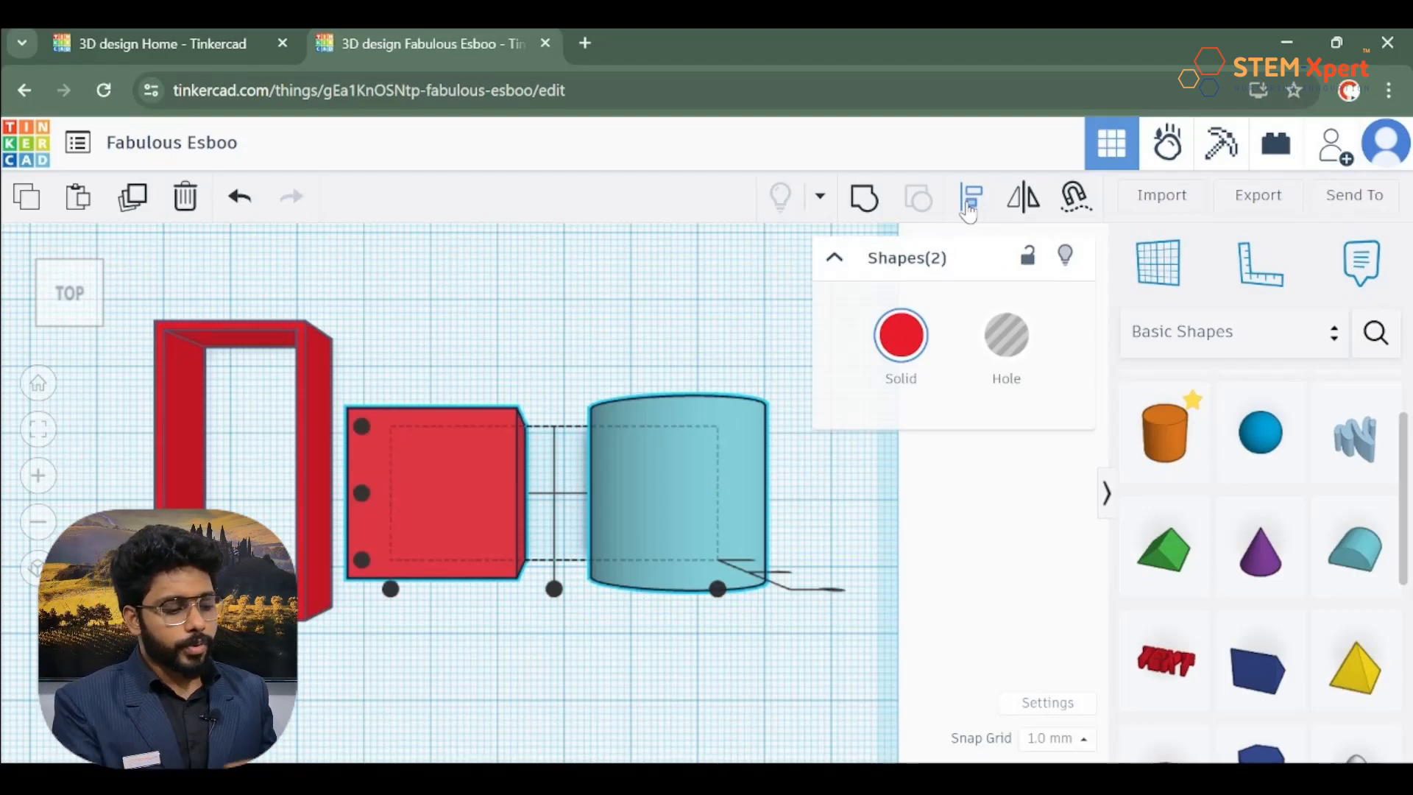
left_click(554, 589)
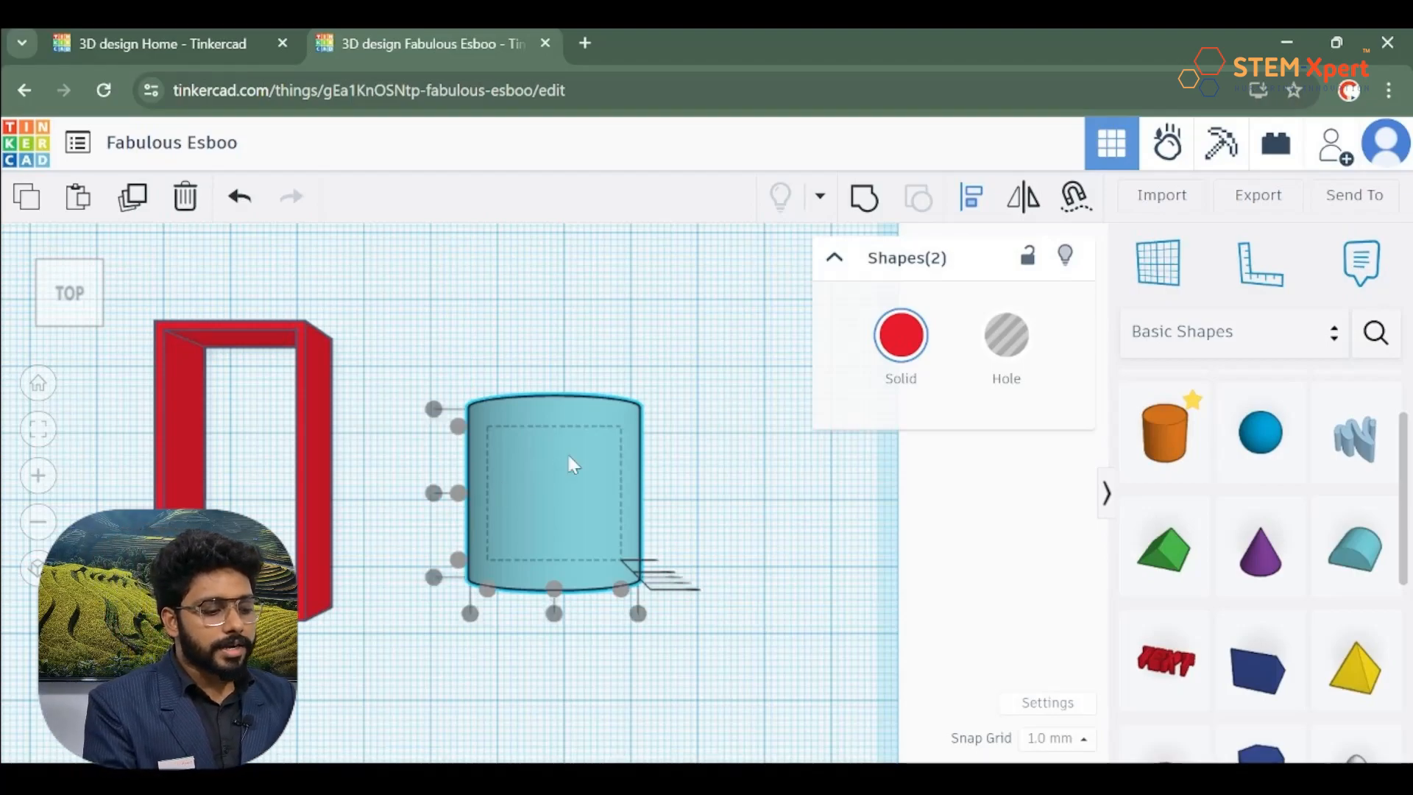
mouse_move(666, 448)
right_mouse_down()
mouse_move(653, 331)
mouse_move(657, 431)
right_mouse_up()
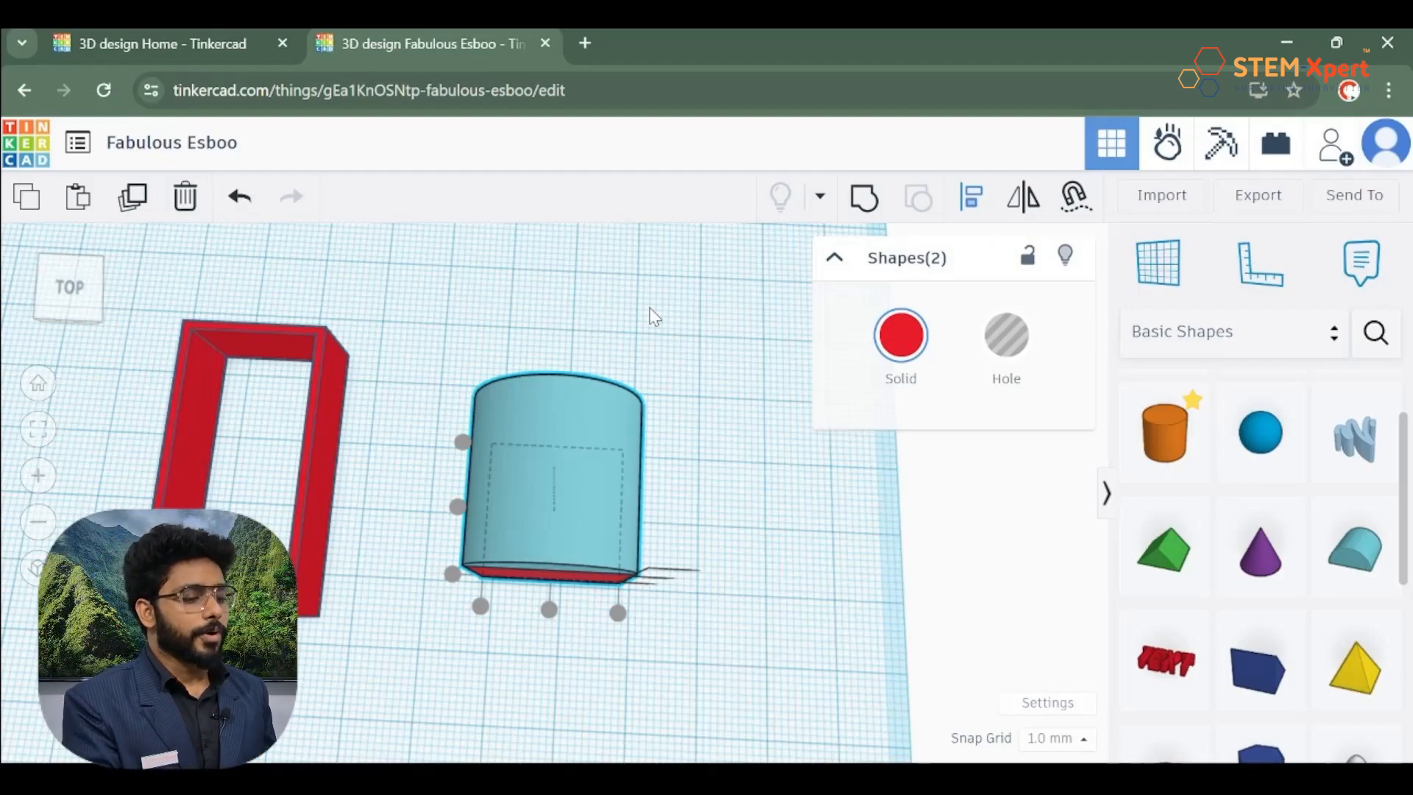
right_click_drag(650, 310, 663, 208)
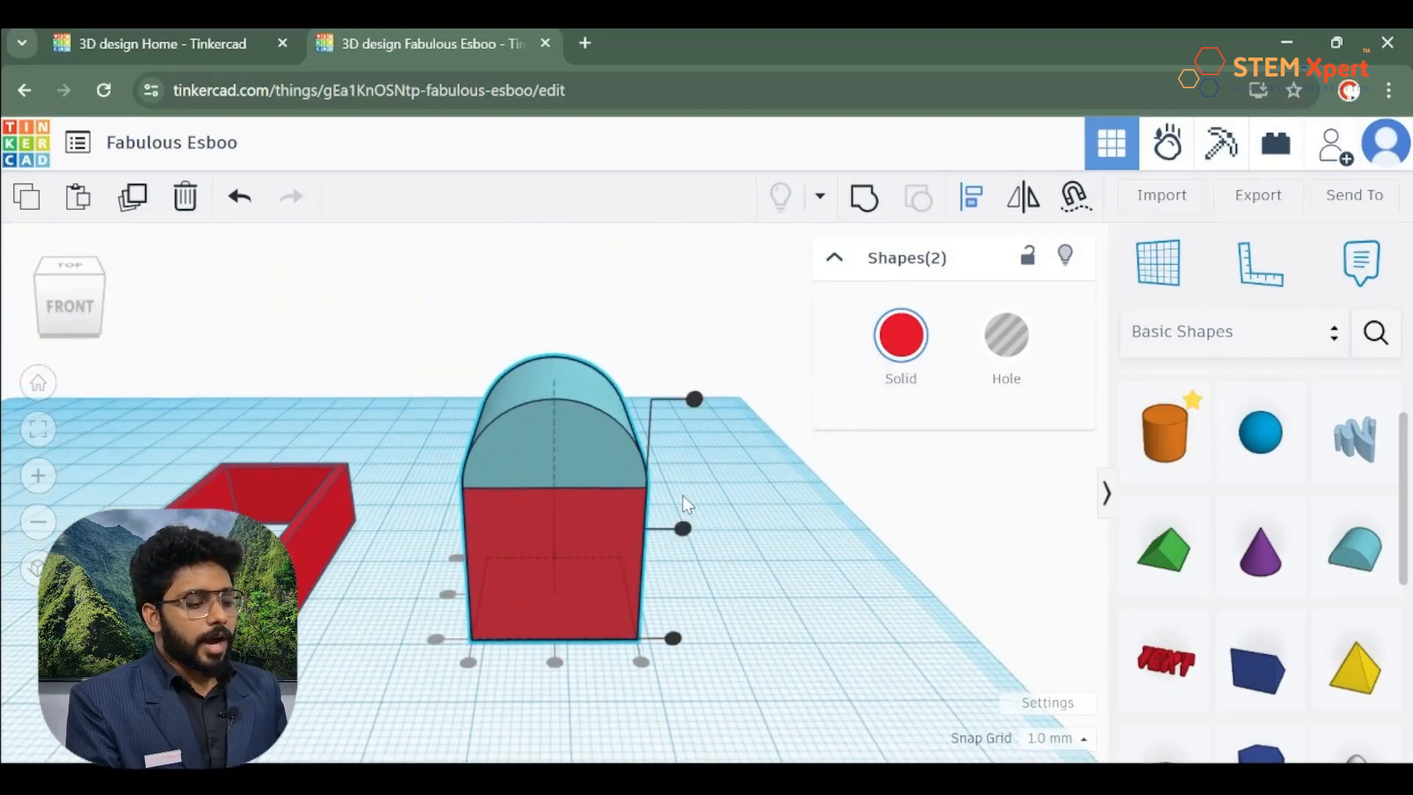
Select the box and the round roof on top of it and group them into a single arched shape.
left_click(545, 334)
left_click_drag(446, 336, 699, 654)
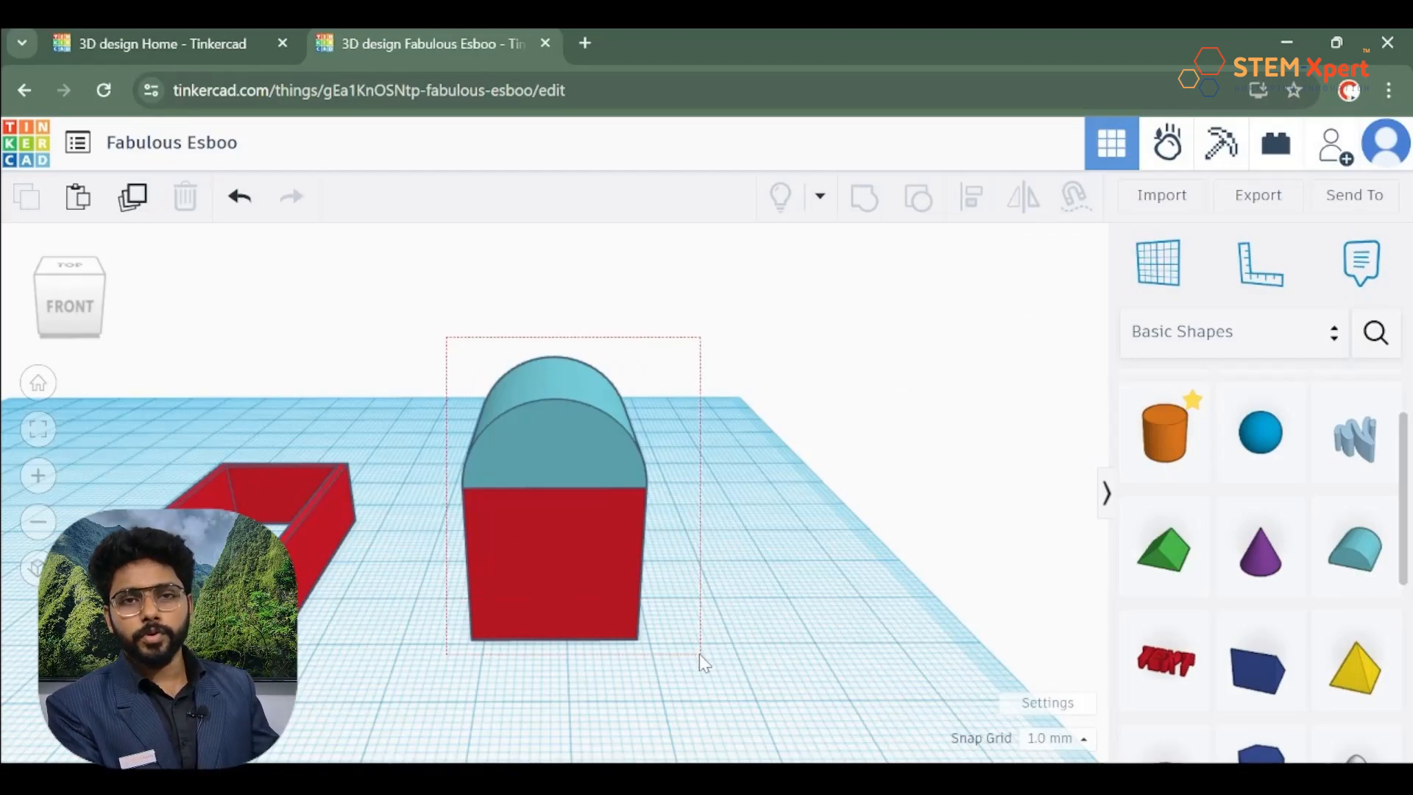
left_click_drag(699, 653, 678, 655)
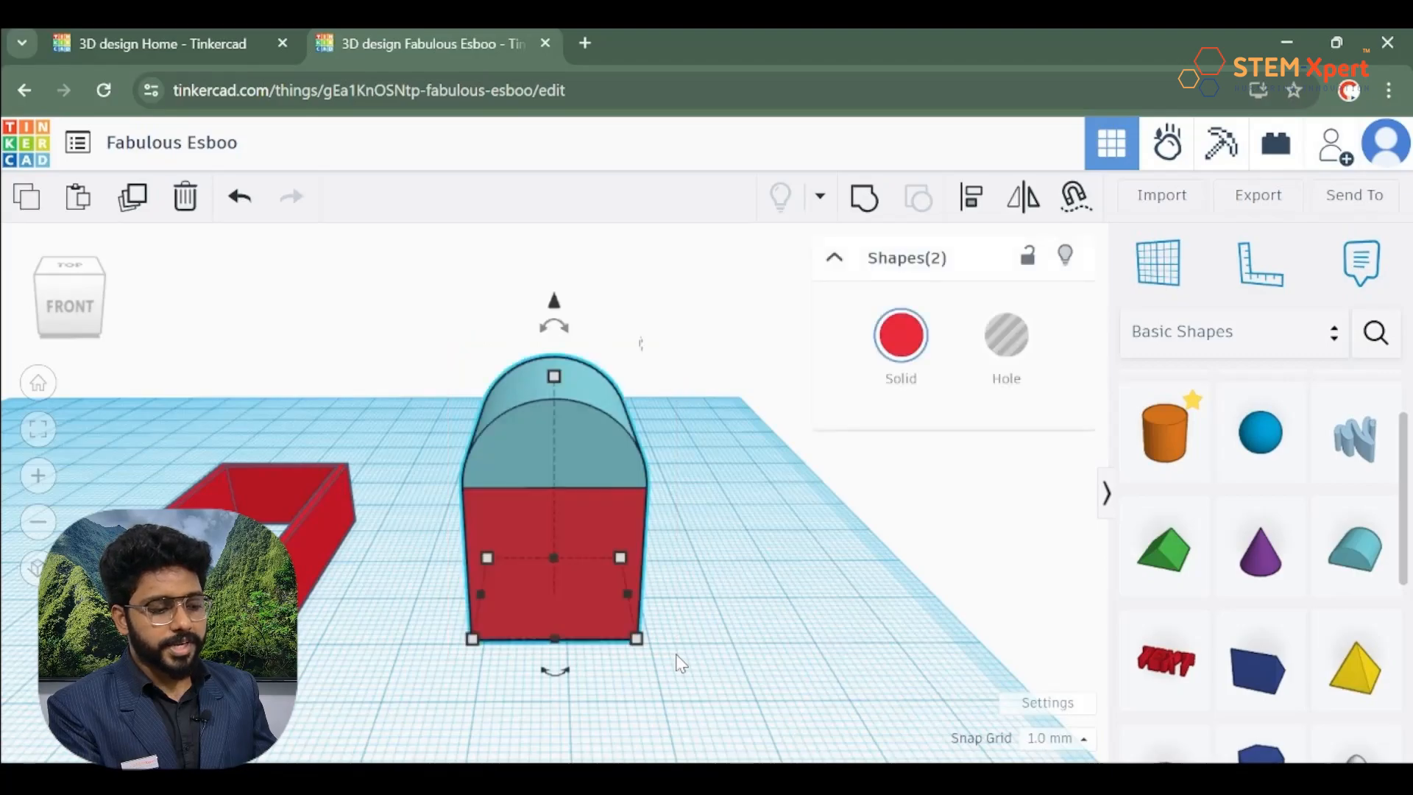
left_click(861, 212)
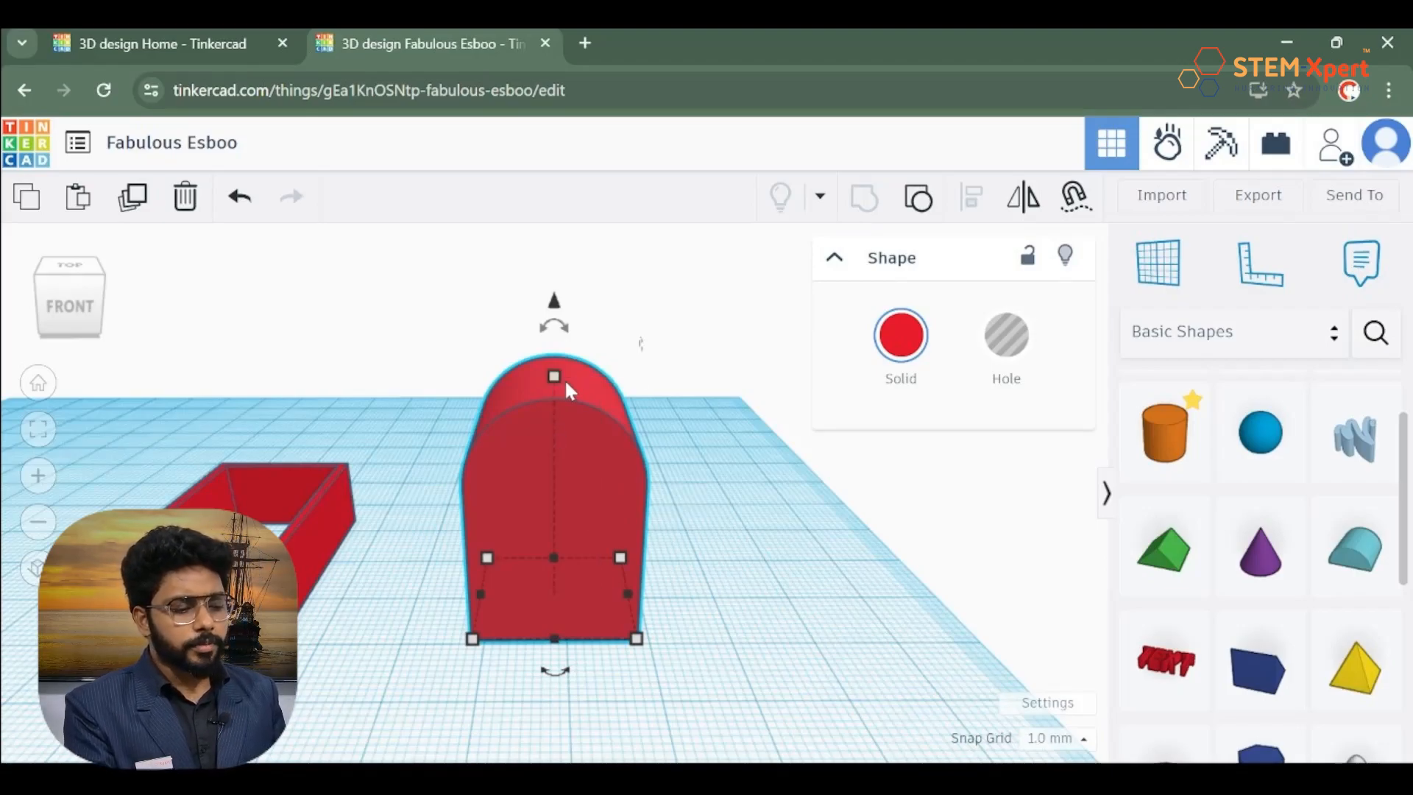
Try reducing only the height of the grouped arch to 16 mm, and undo that change.
mouse_move(547, 378)
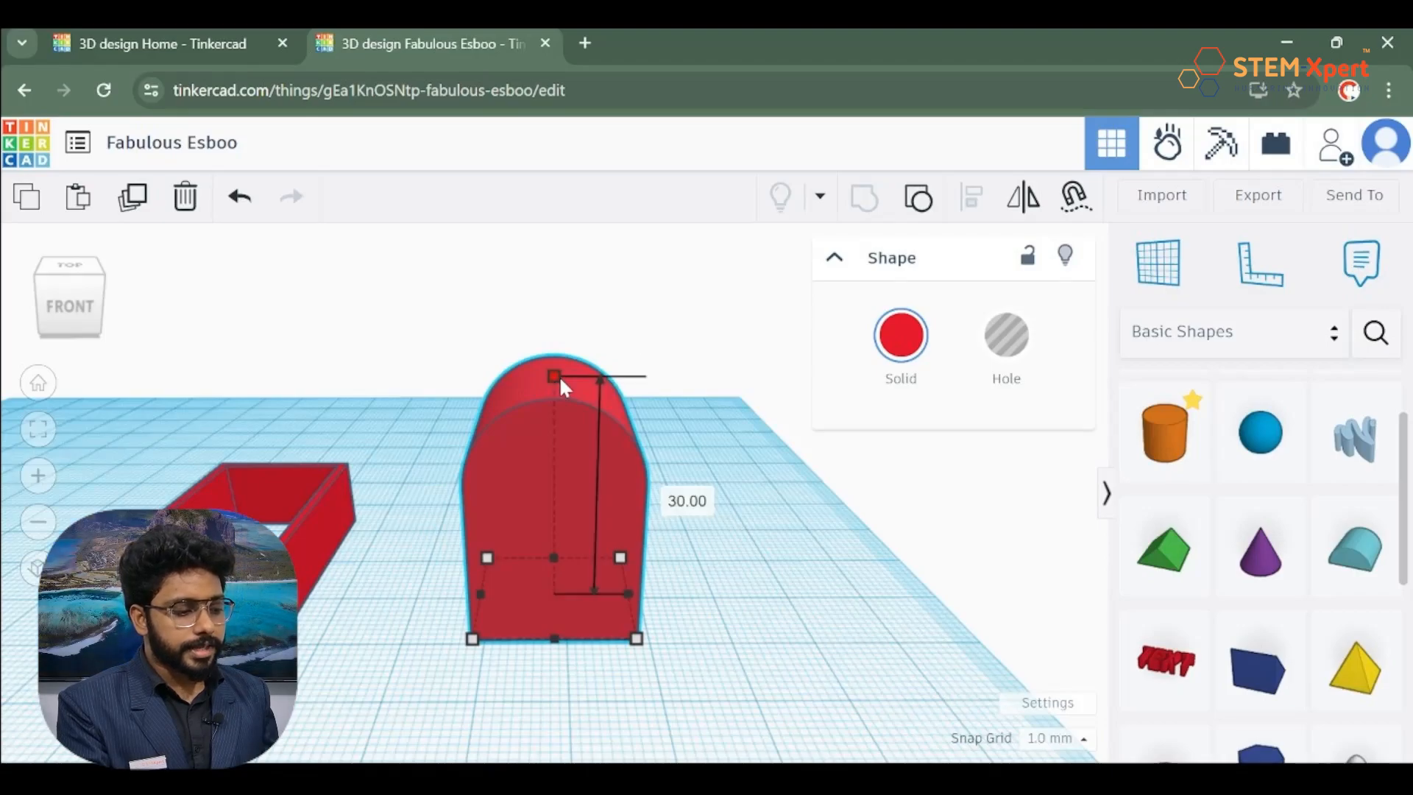
left_click_drag(559, 379, 568, 489)
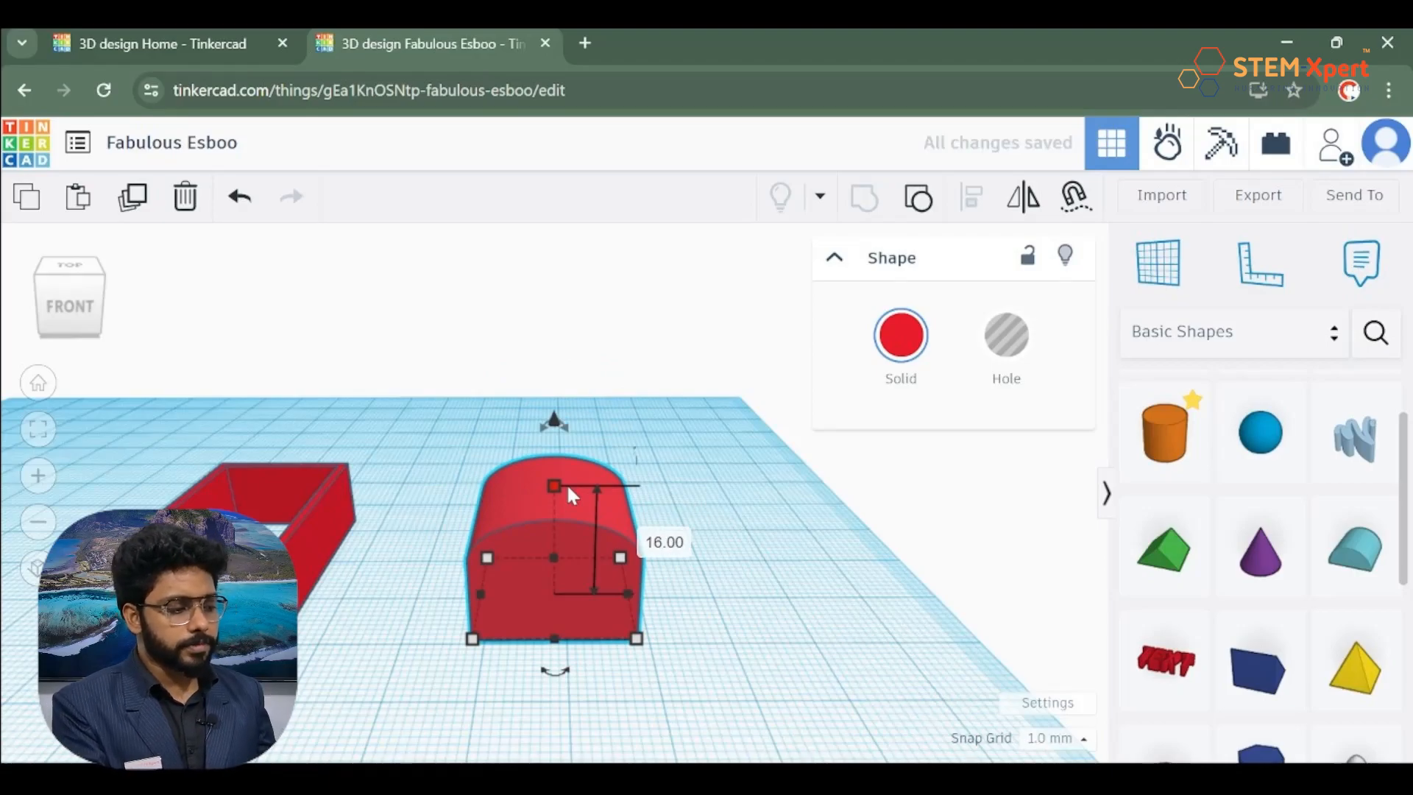
left_click(240, 197)
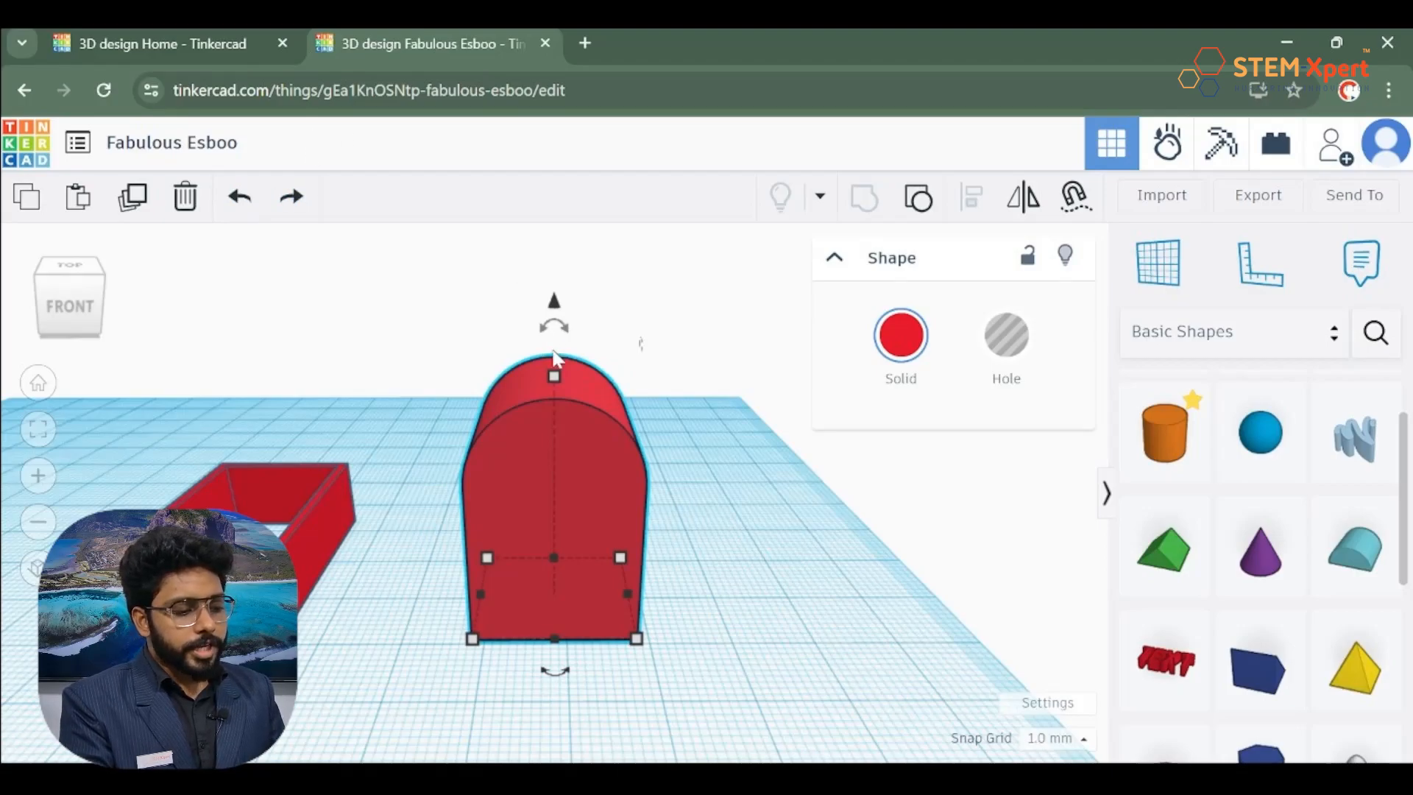
Scale the grouped arch down proportionally until it is 5 mm tall.
mouse_move(555, 379)
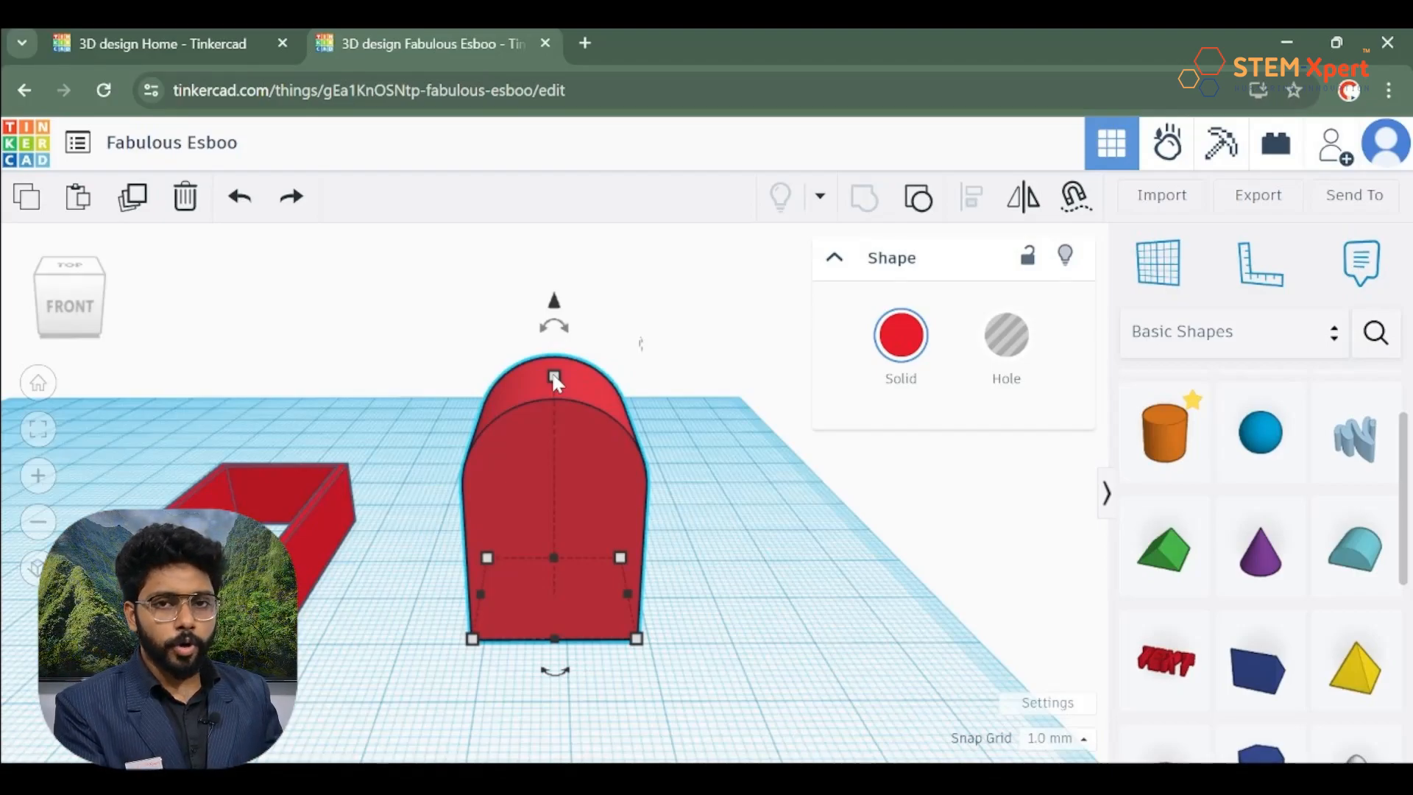
left_click_drag(553, 379, 555, 414)
double_click(543, 458)
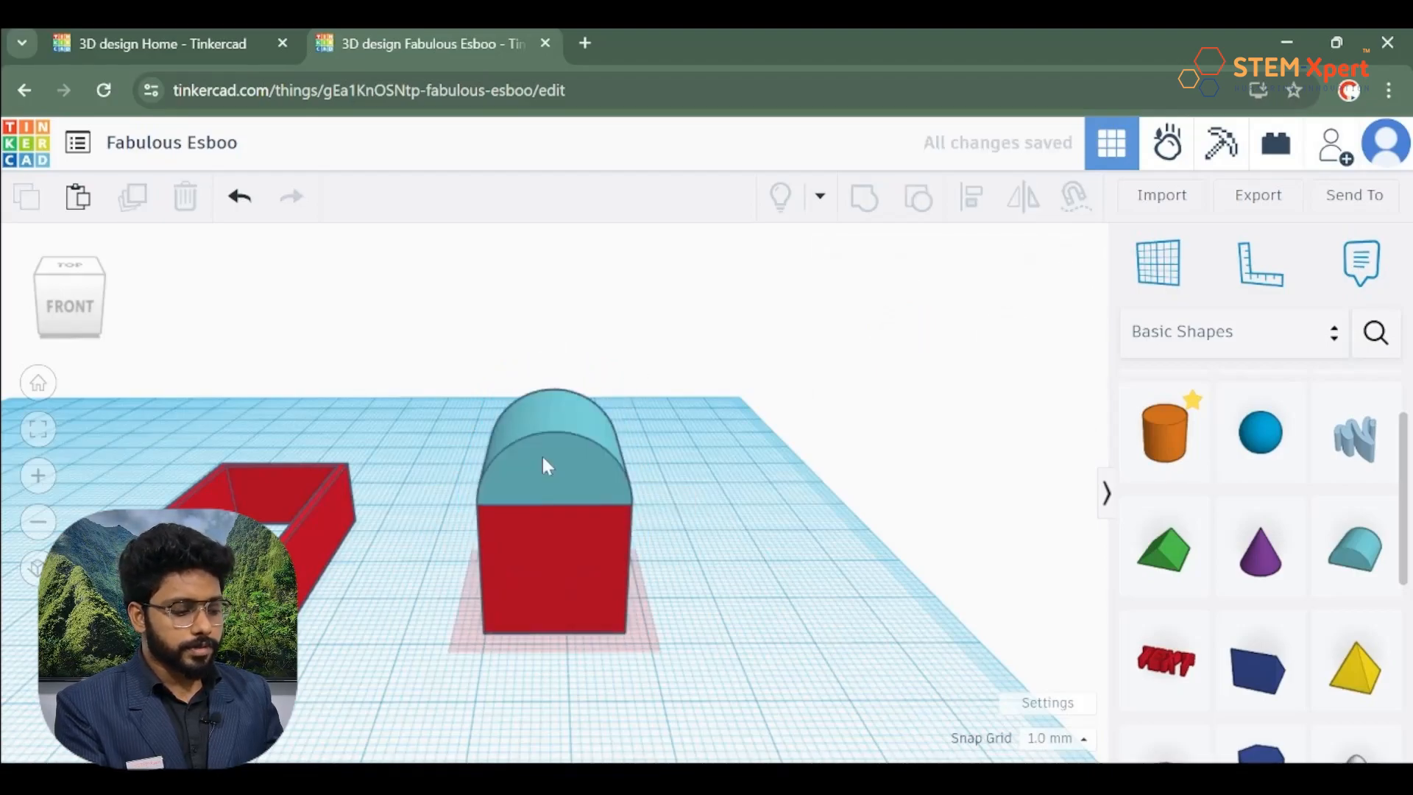
key("ctrl+z")
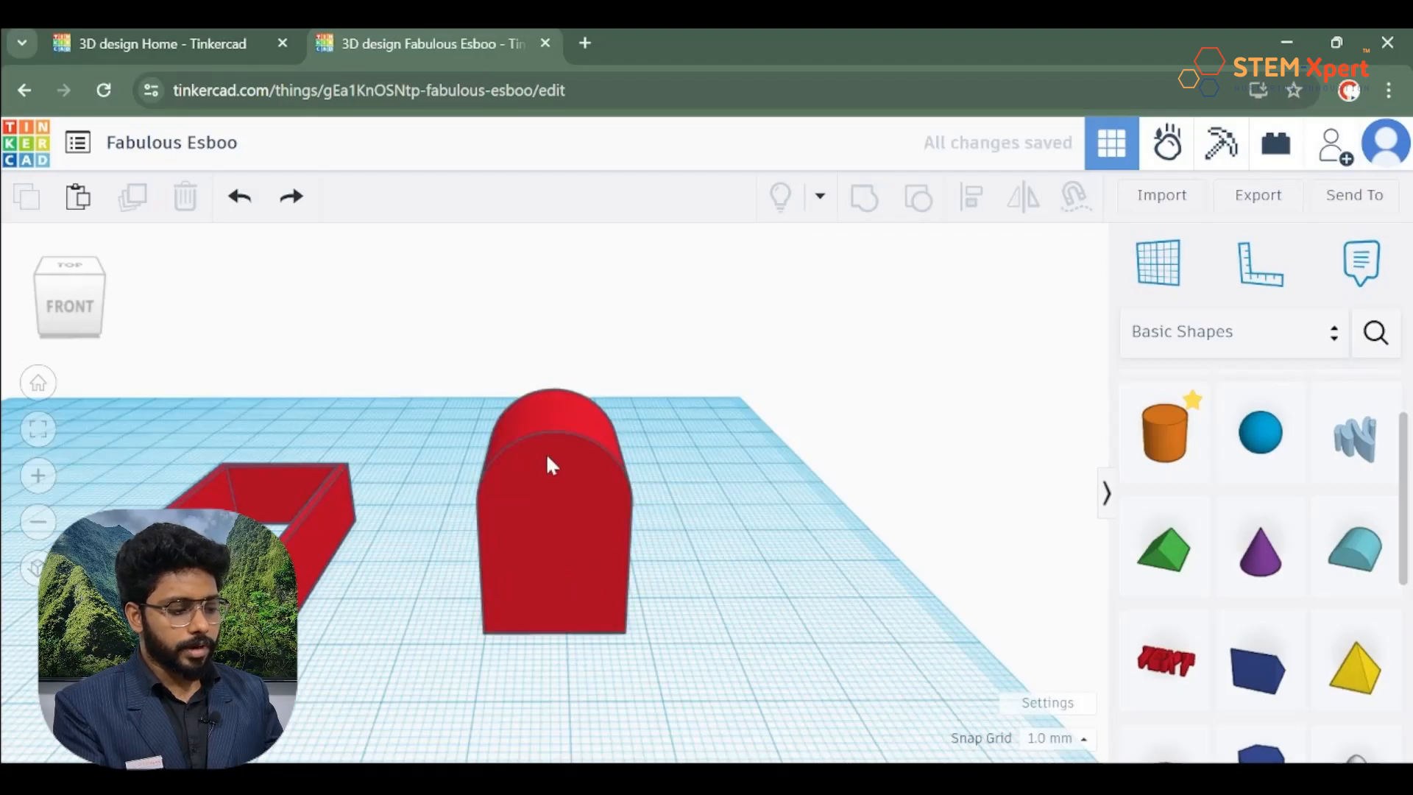
left_click(554, 454)
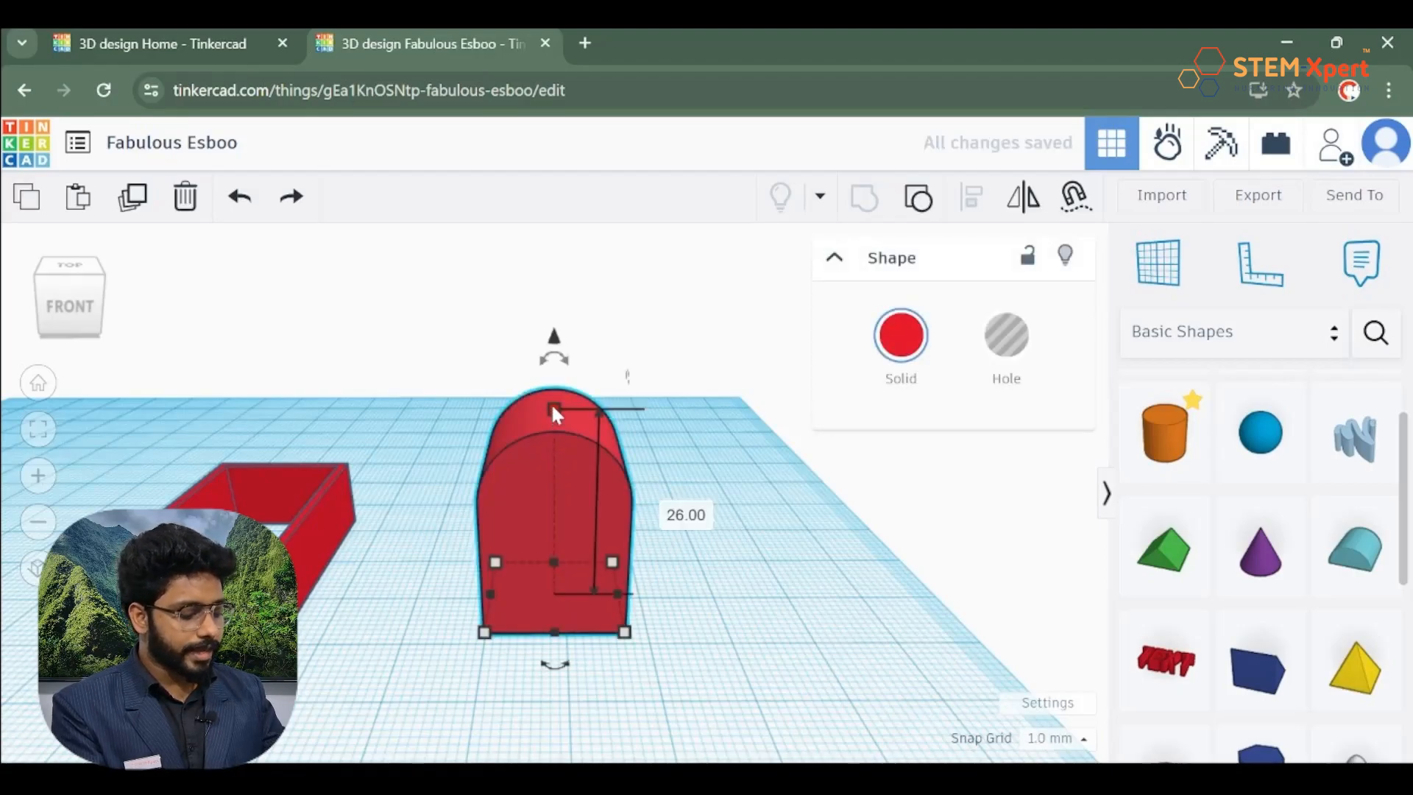
left_click(552, 407)
left_click_drag(553, 407, 511, 559, "shift")
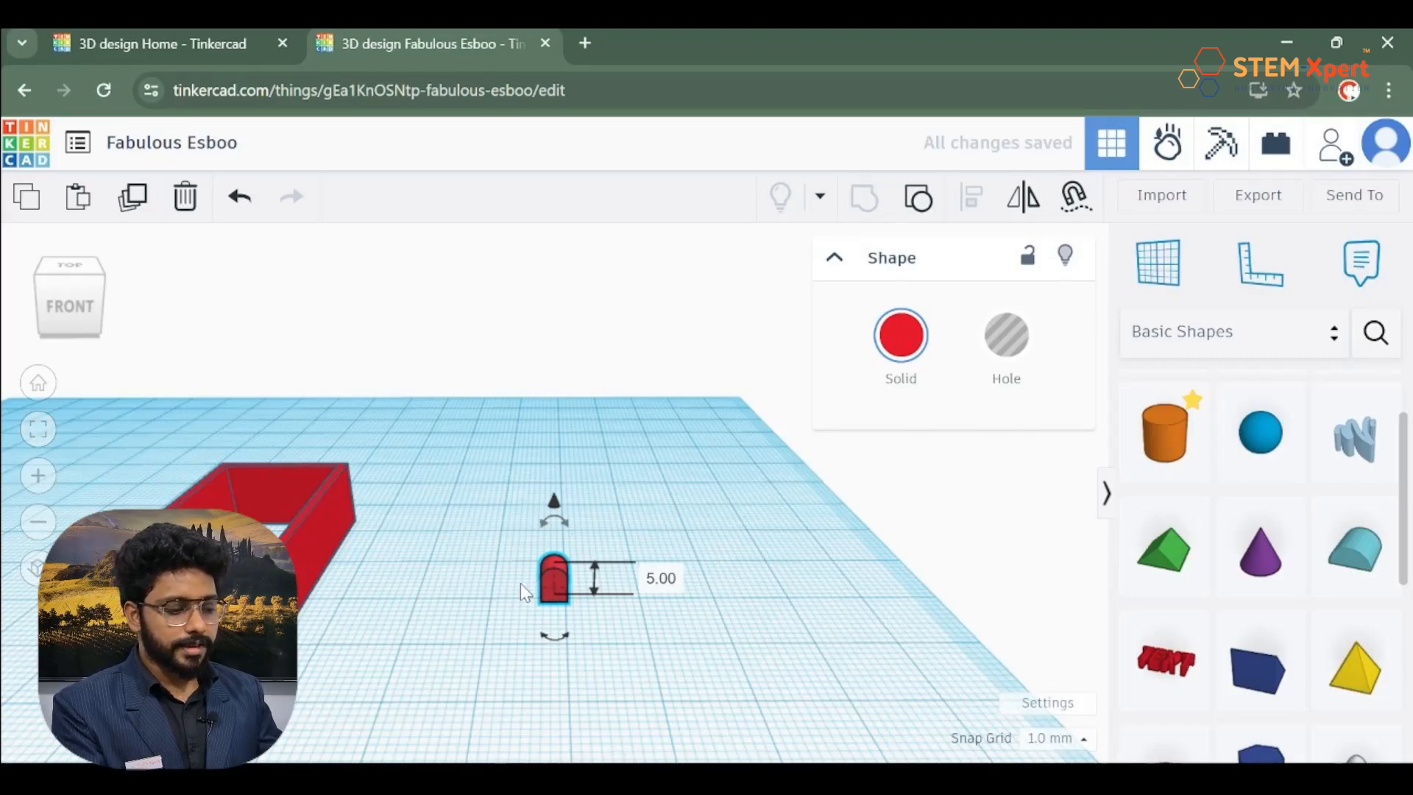
Move the arch to the front wall of the hollow frame, enlarged to 7 mm tall, and turn it into a hole.
left_click_drag(549, 580, 329, 648)
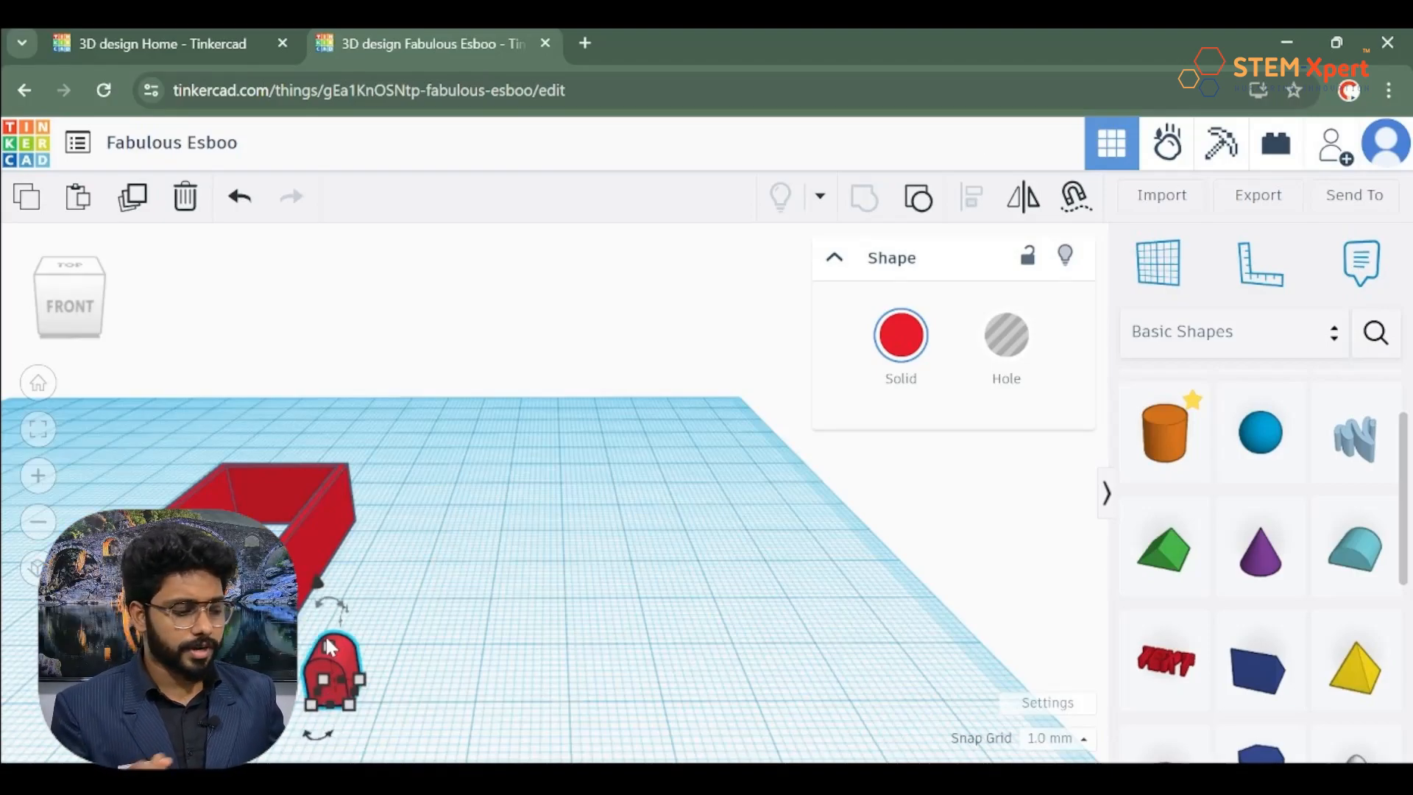
left_click_drag(326, 639, 324, 639)
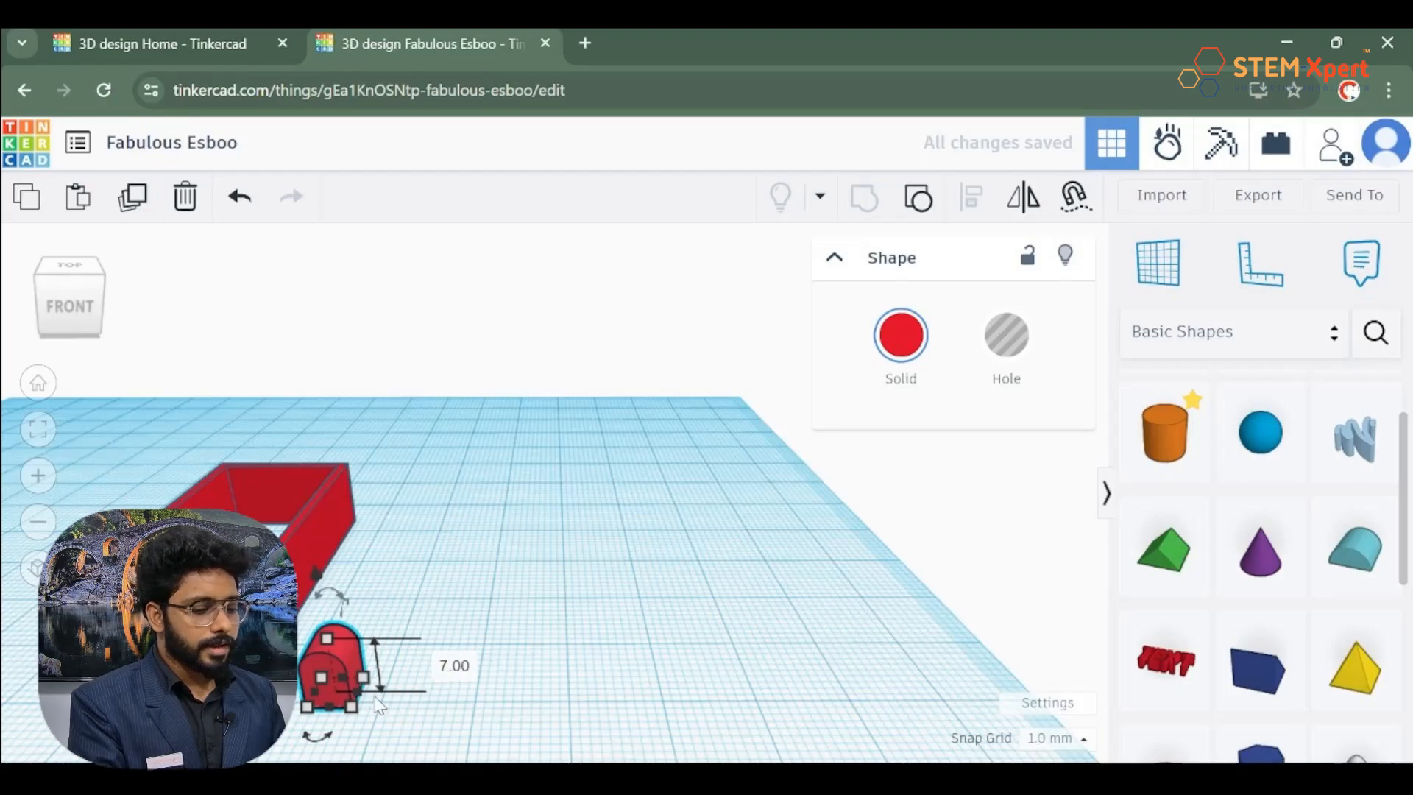
left_click(1023, 359)
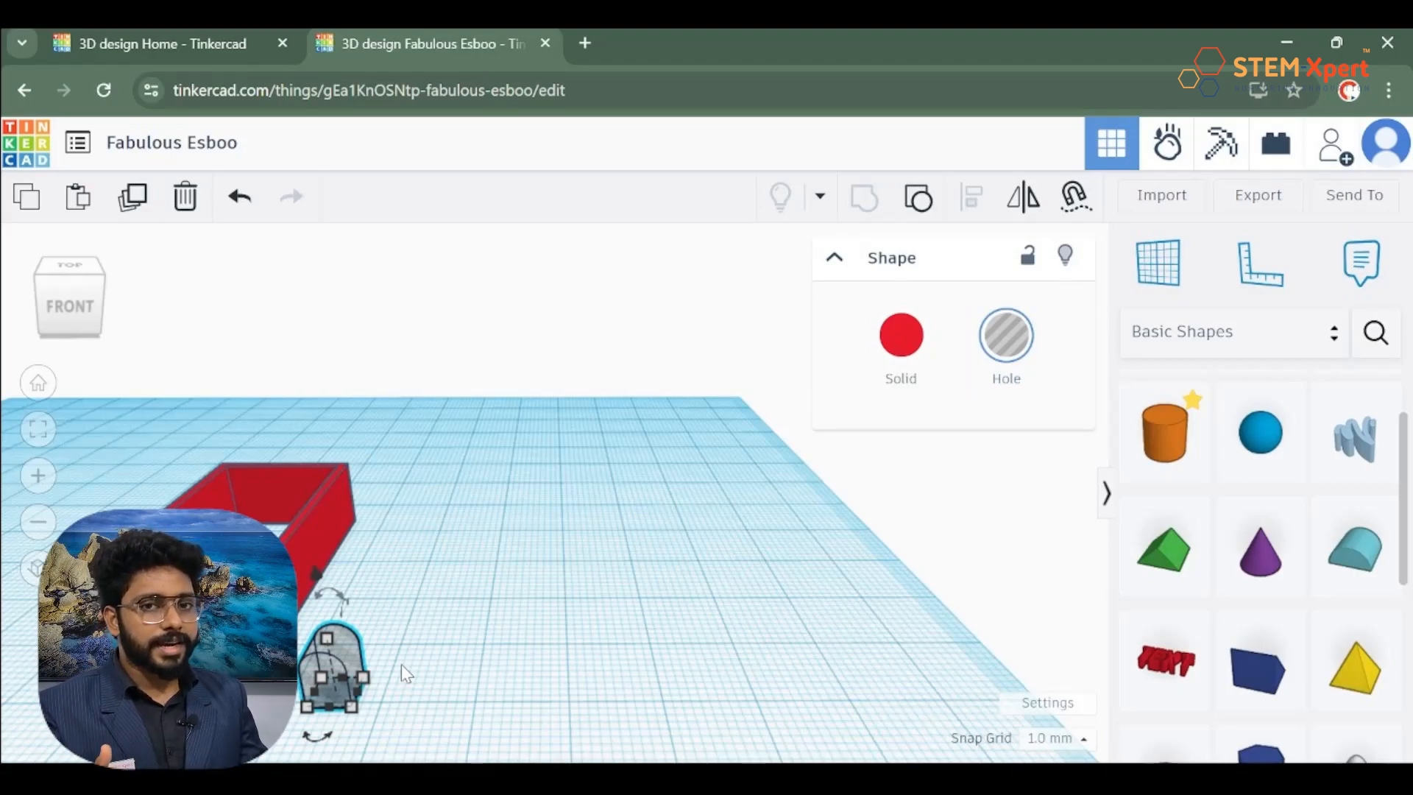
Push the arched hole into the frame's front wall and group both shapes to cut an arched doorway.
left_click_drag(332, 672, 368, 664)
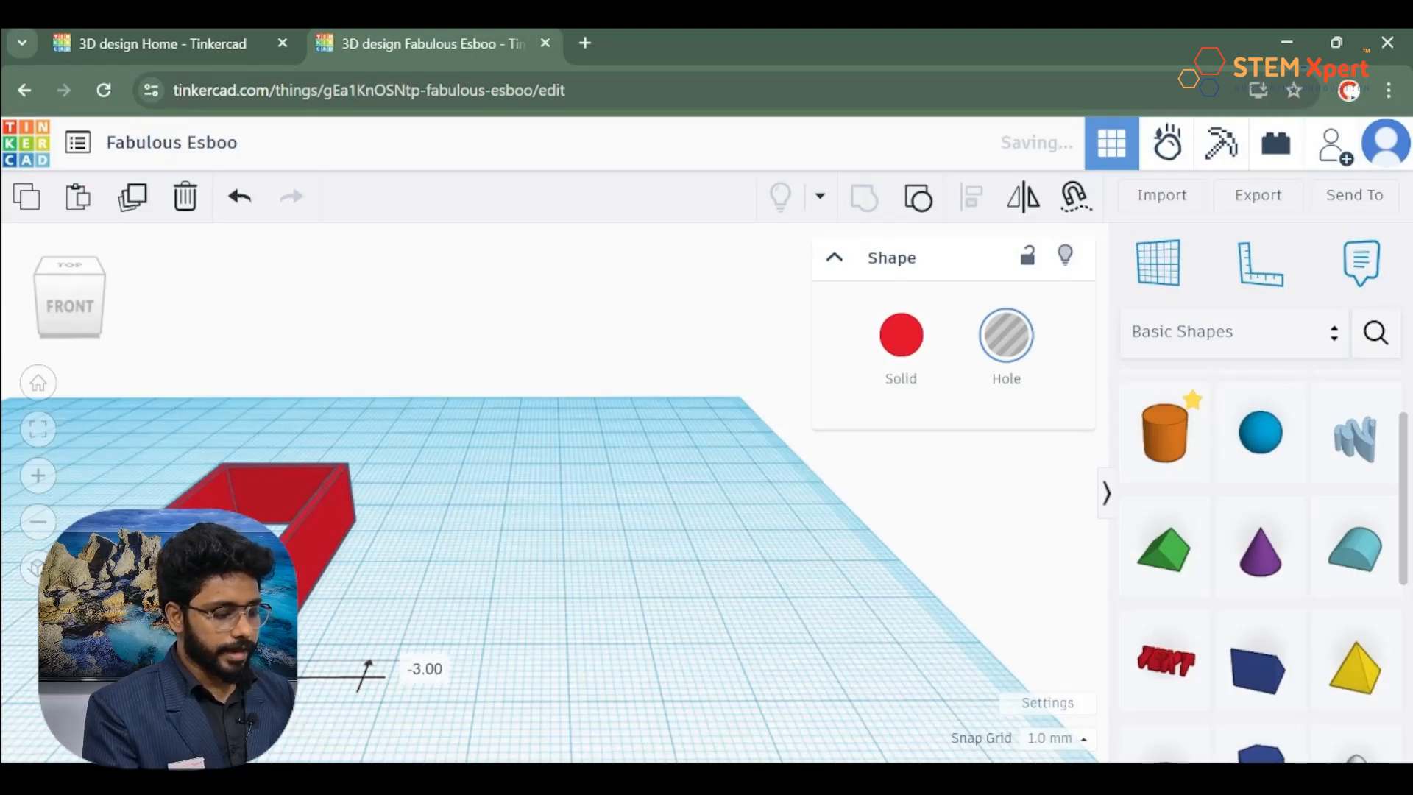
right_click_drag(368, 664, 261, 613)
left_click(48, 431)
scroll(261, 613, "down", 8)
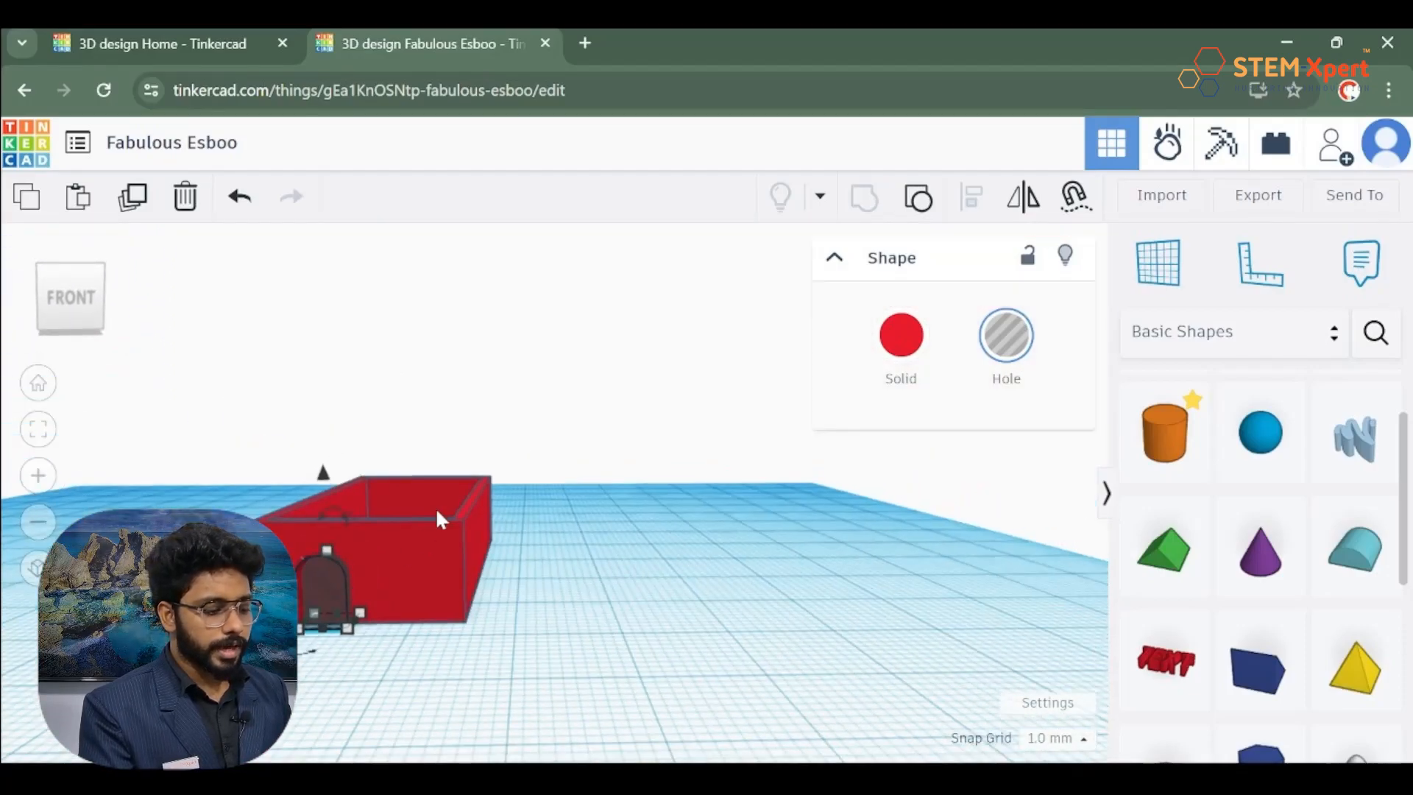
left_click_drag(521, 319, 150, 711)
left_click(865, 199)
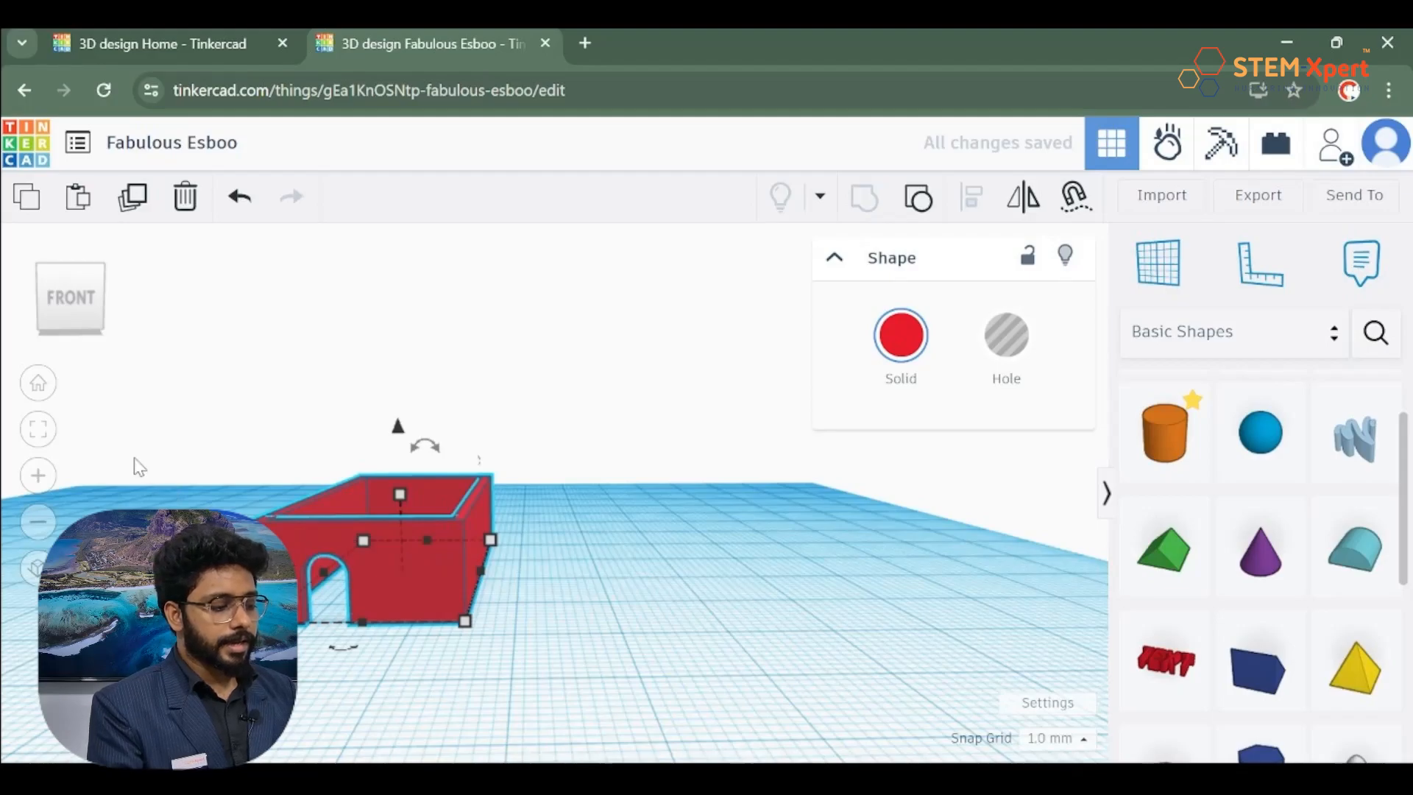
left_click(38, 430)
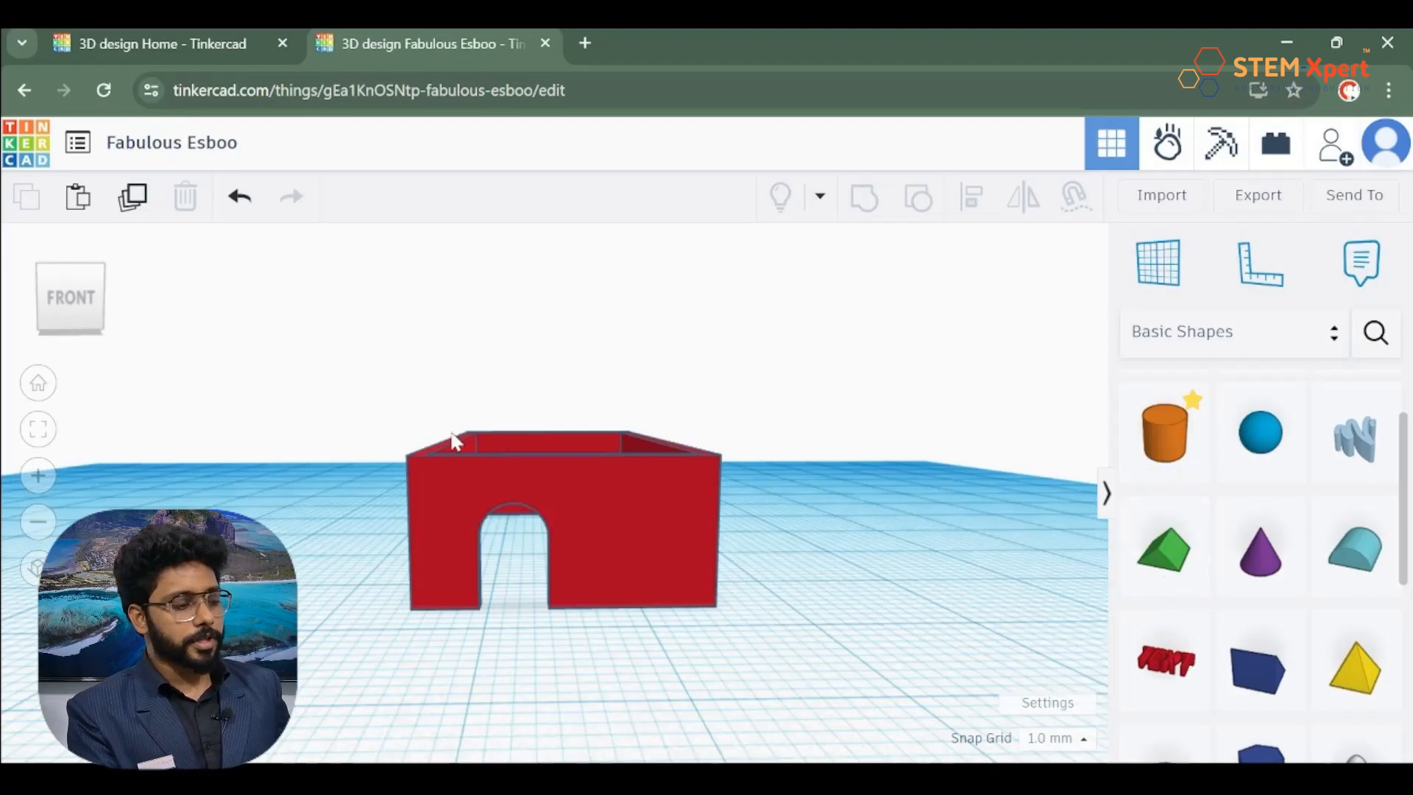
Place a Roof shape on top of the walls, centred across the width at the end opposite the doorway.
left_click(39, 383)
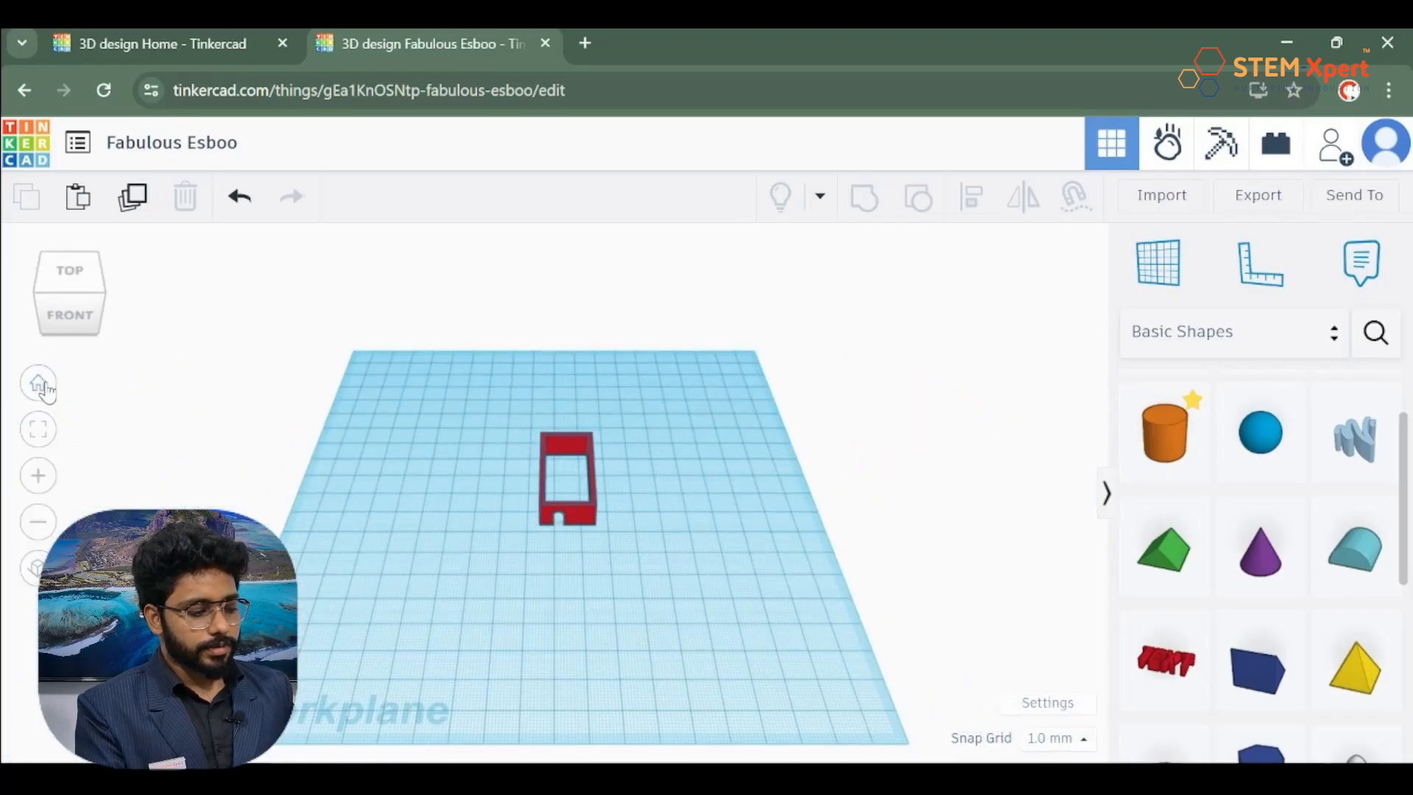
left_click(45, 273)
left_click(38, 429)
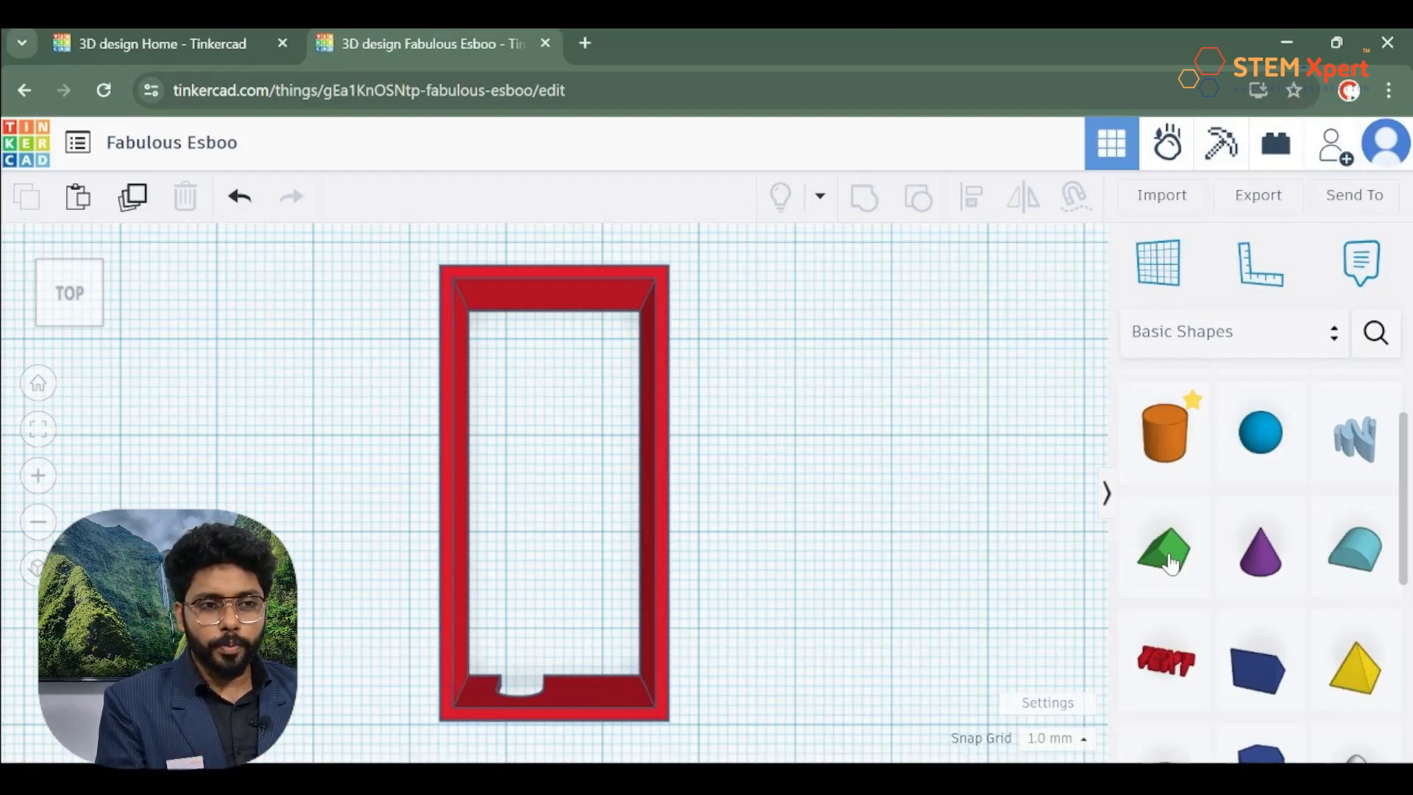
left_click_drag(1048, 561, 719, 404)
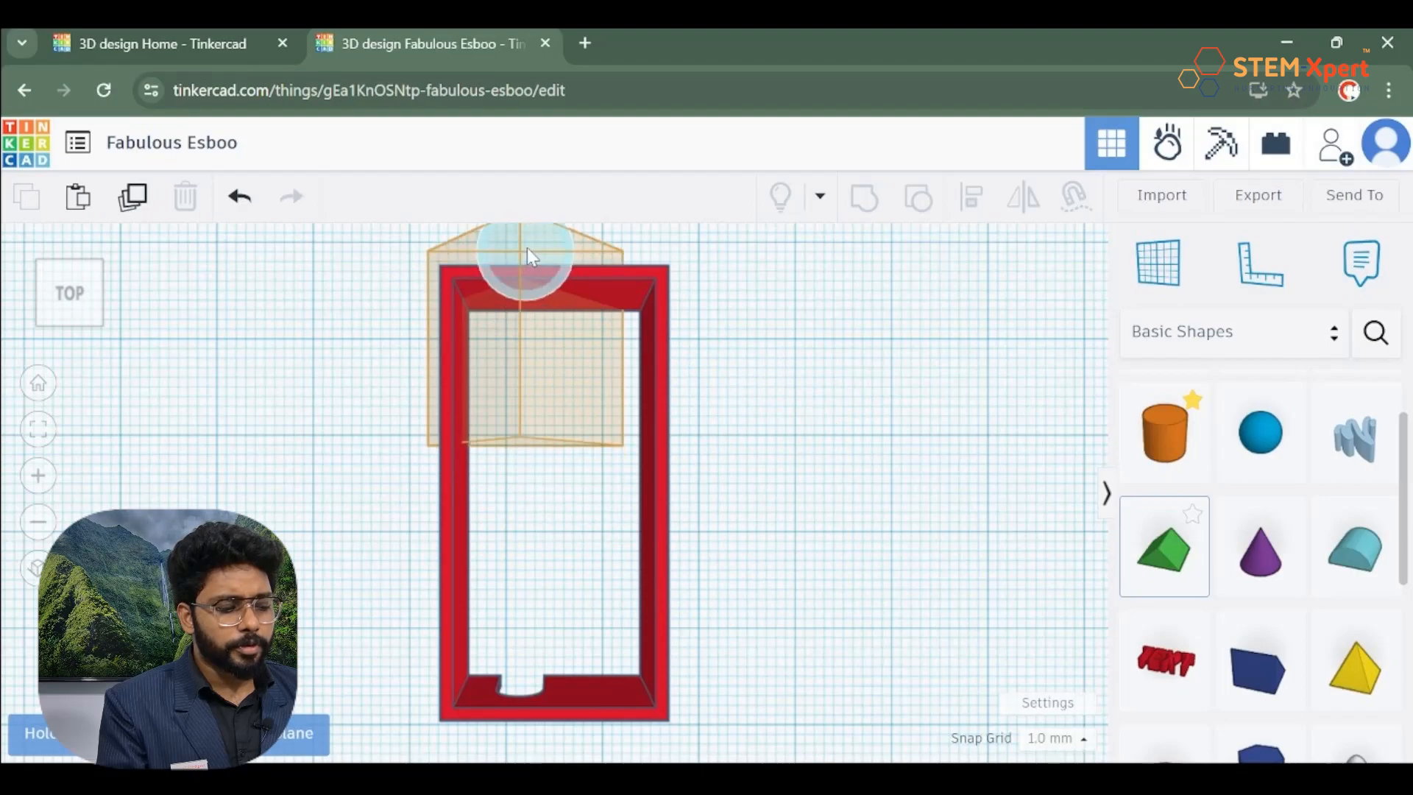
left_click(557, 287)
left_click_drag(557, 287, 557, 274)
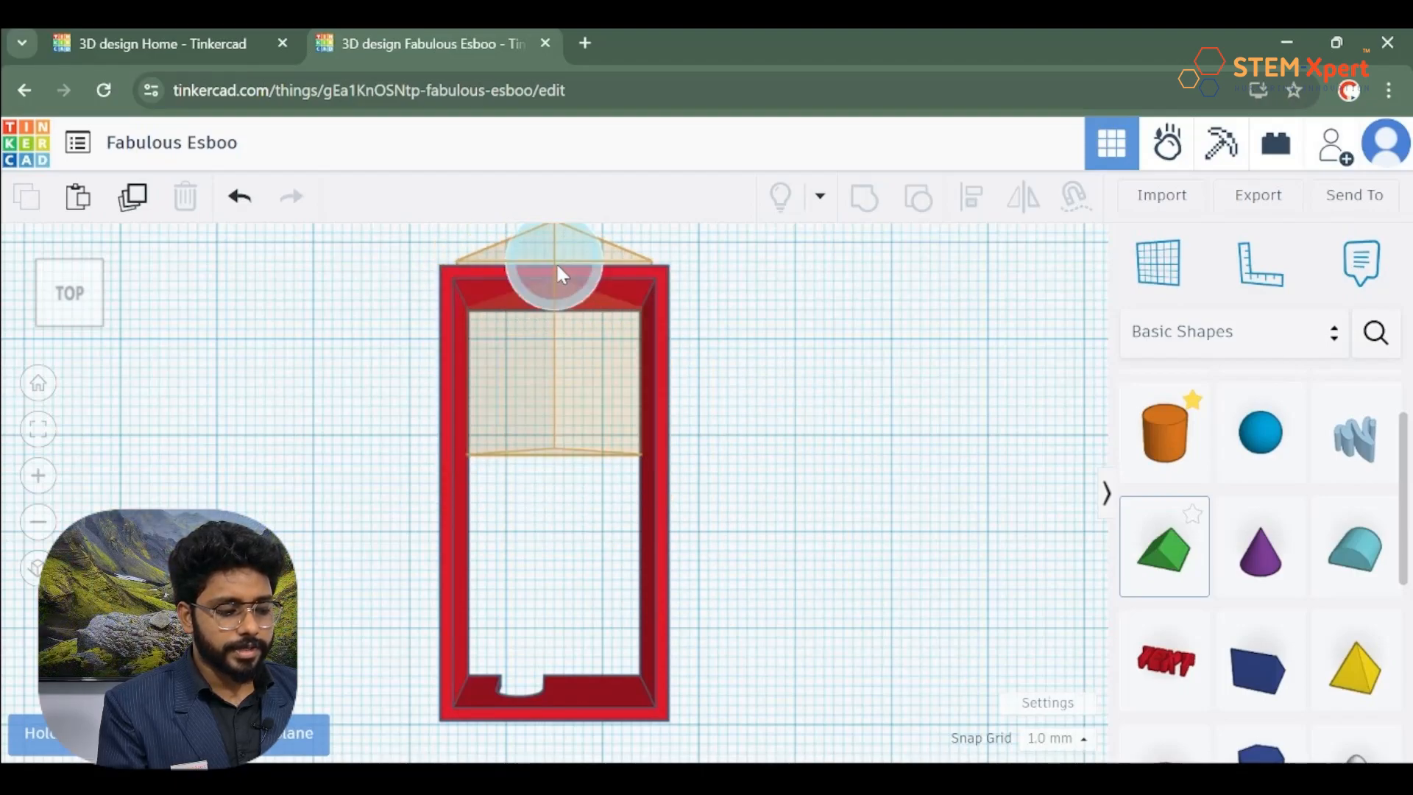
left_click(556, 274)
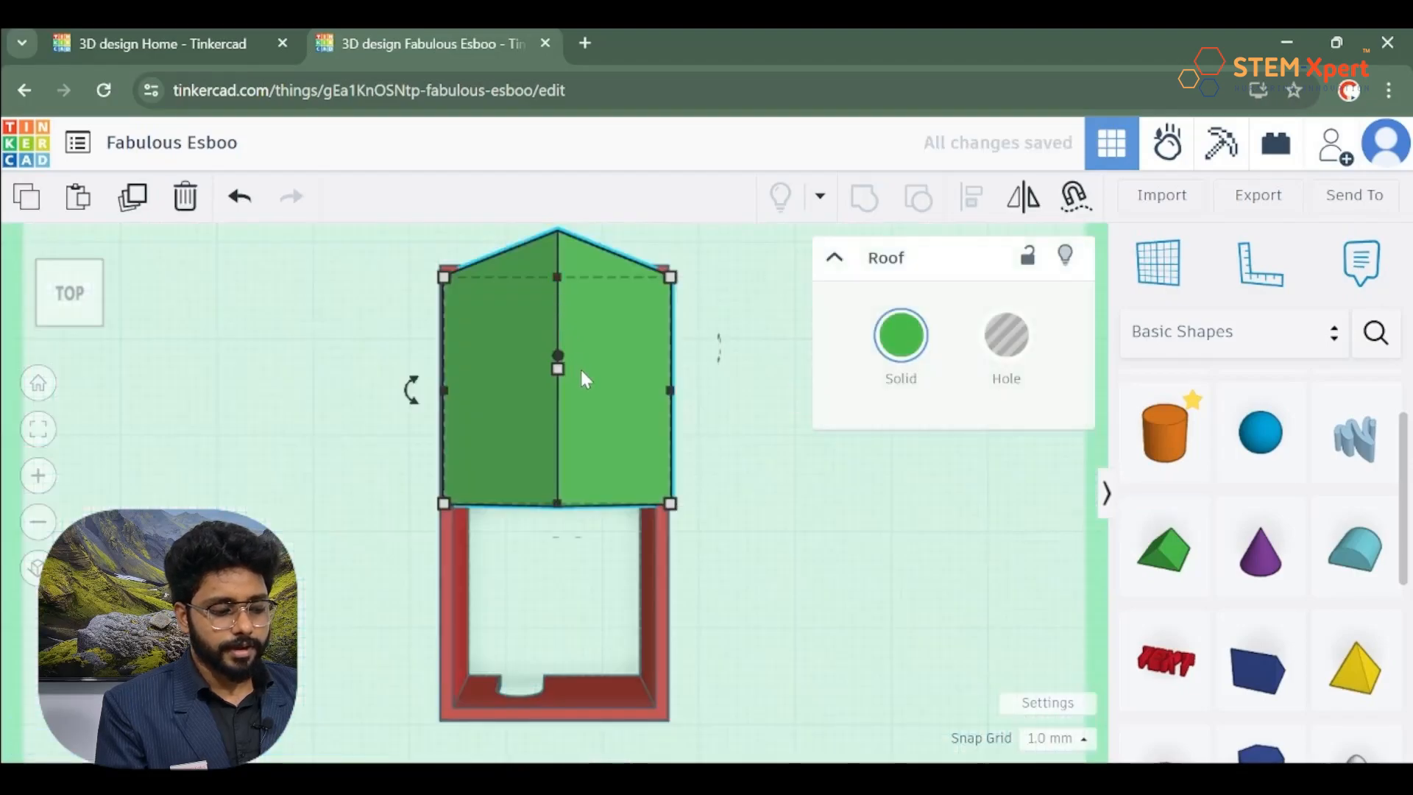
mouse_move(621, 572)
right_mouse_down()
mouse_move(631, 474)
mouse_move(616, 435)
mouse_move(565, 416)
mouse_move(436, 431)
mouse_move(505, 404)
mouse_move(657, 471)
mouse_move(488, 448)
mouse_move(582, 404)
mouse_move(656, 433)
mouse_move(618, 545)
right_mouse_up()
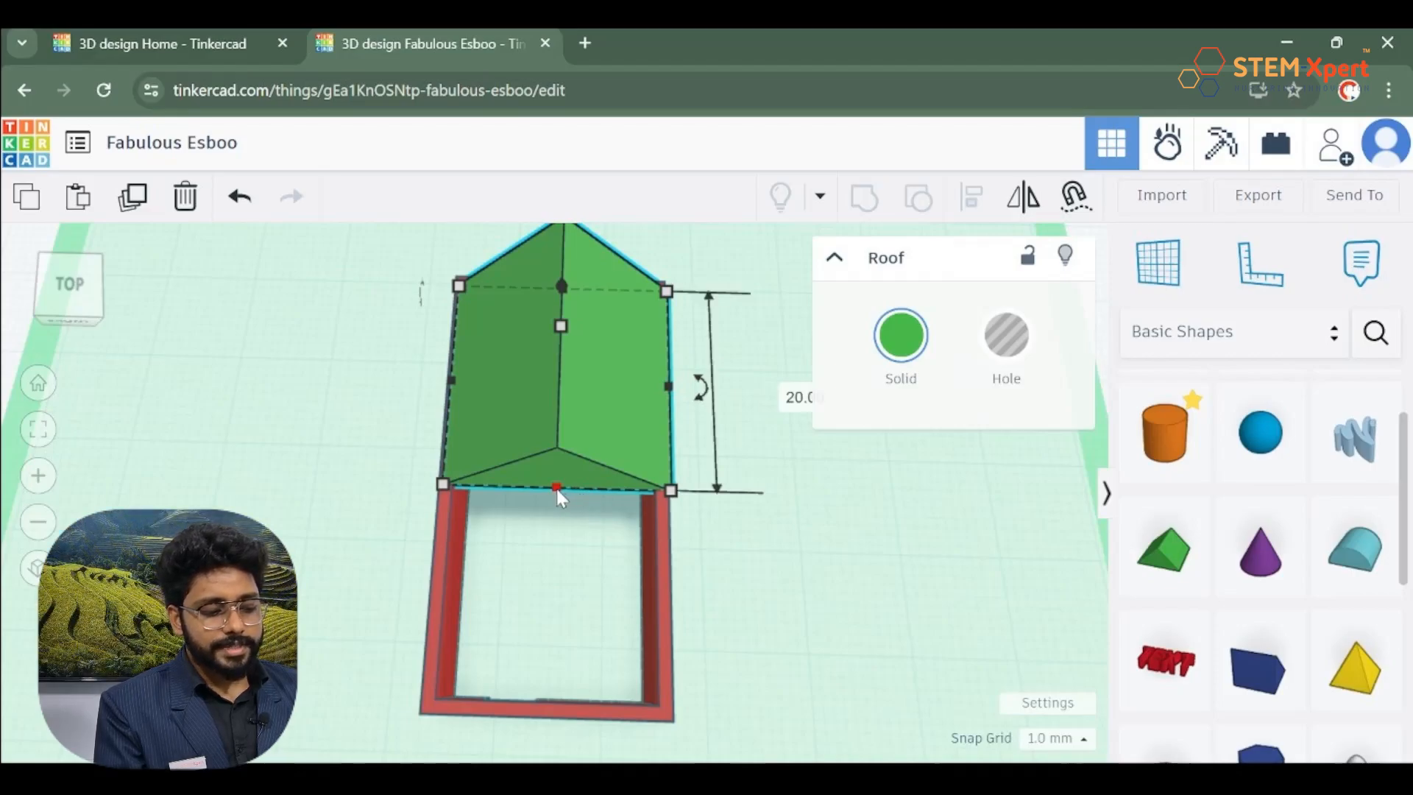
Check the length of the walls and set the roof's length to 40 mm.
left_click(668, 657)
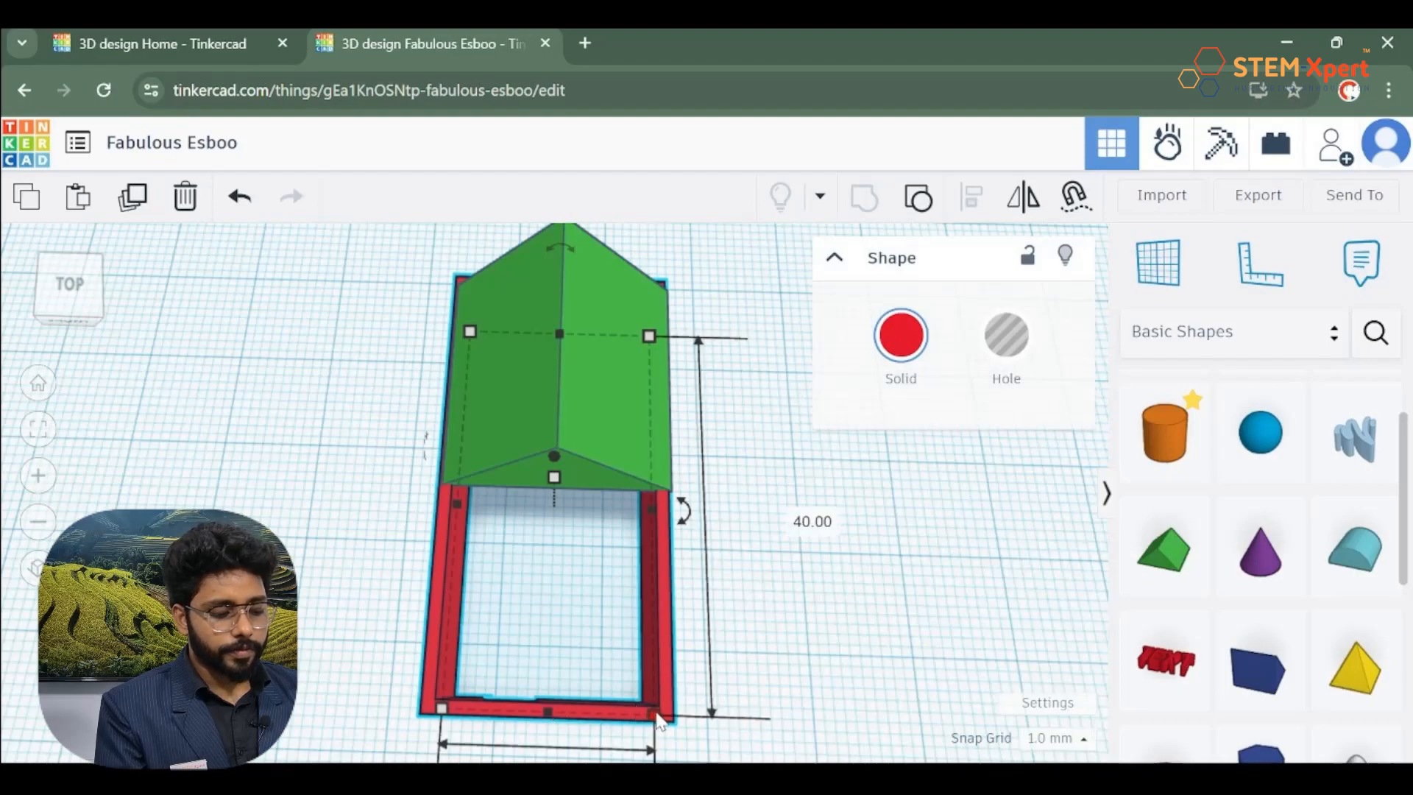
left_click(520, 460)
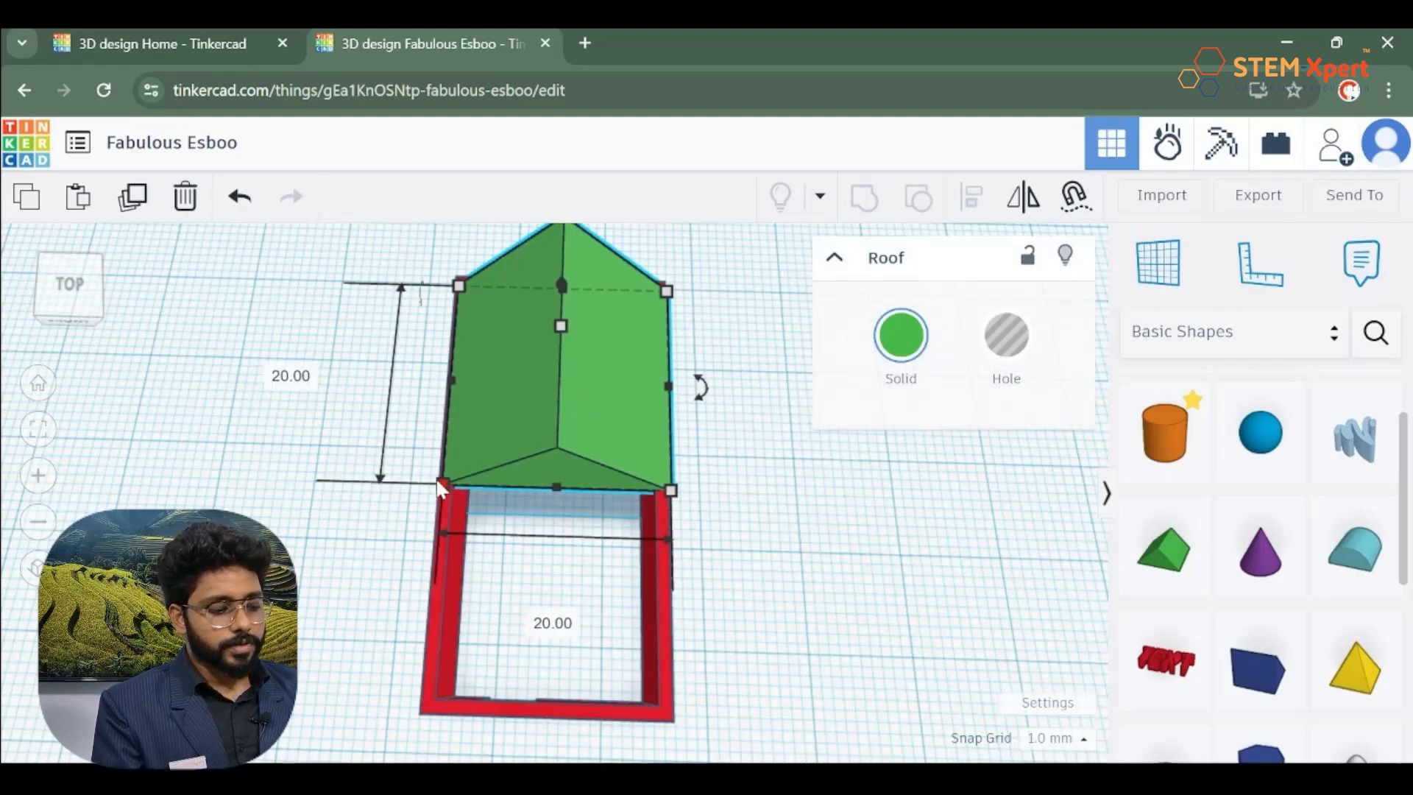
left_click(298, 377)
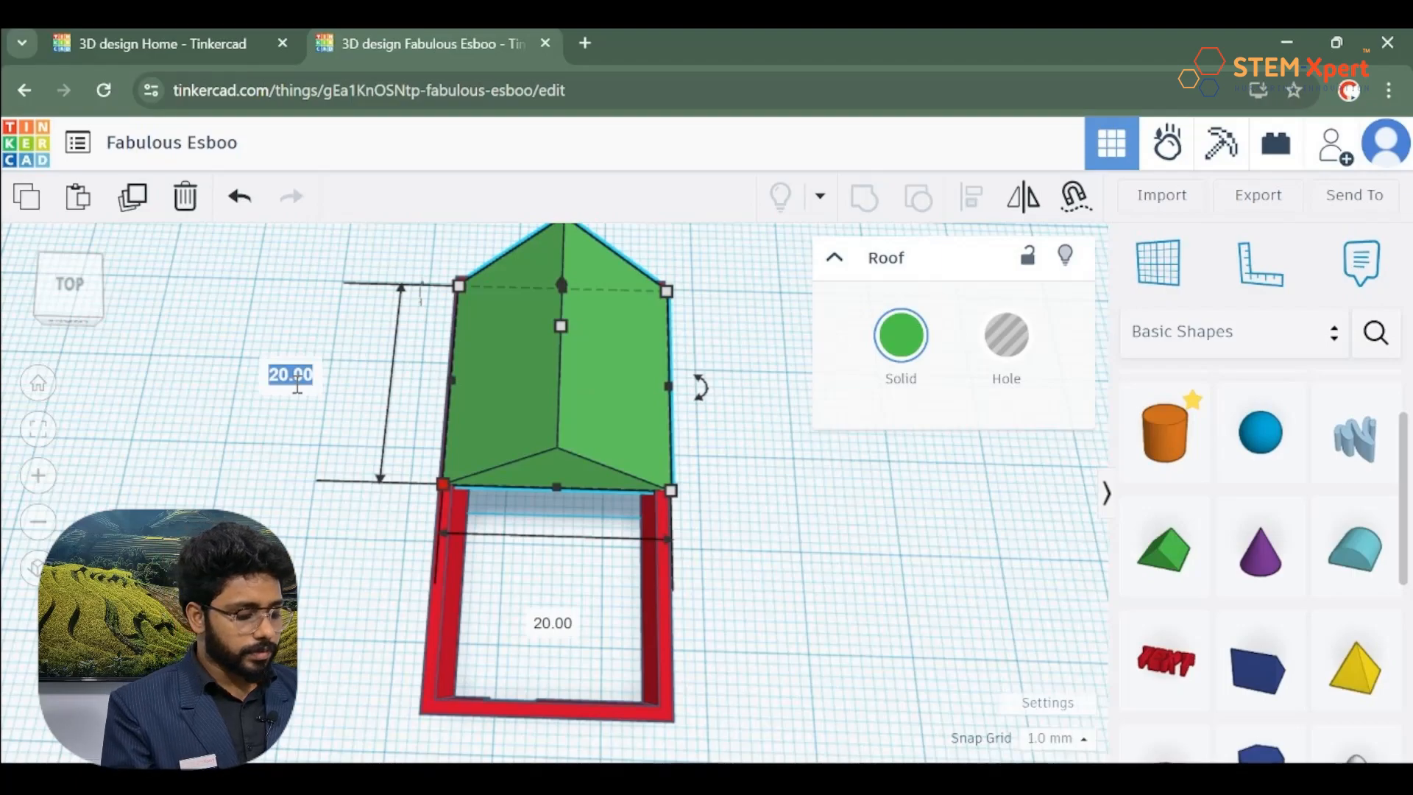
type("40")
key("Return")
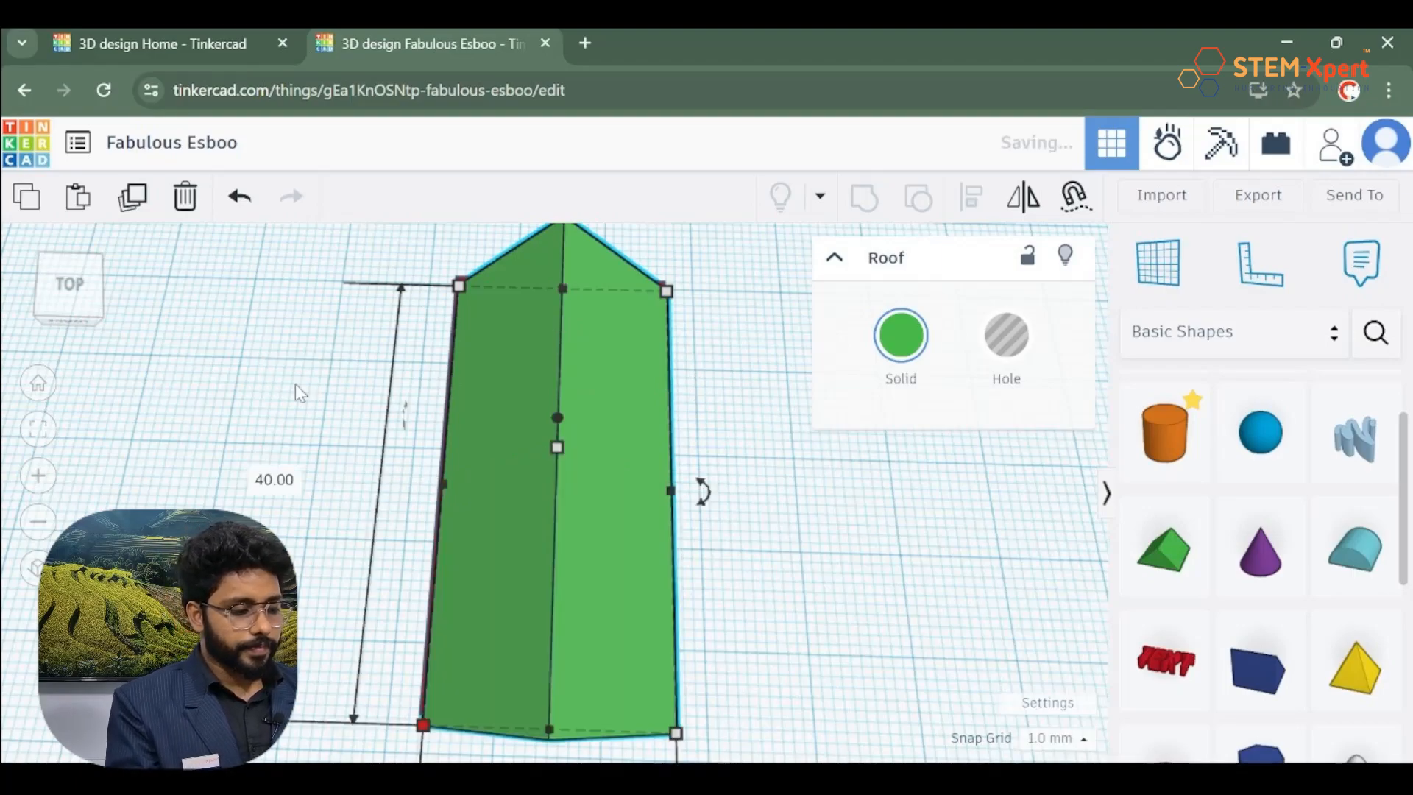
right_click_drag(722, 555, 751, 479)
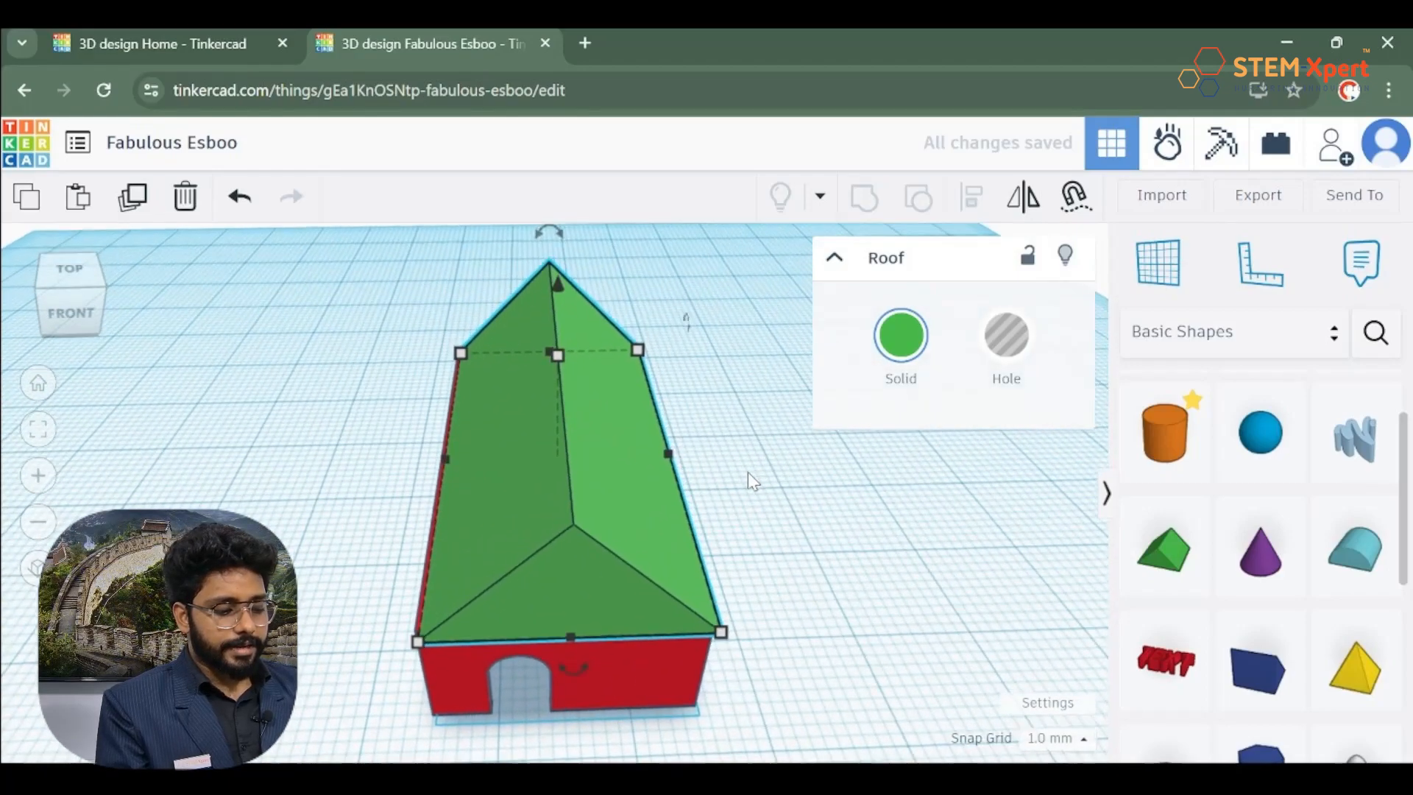
Select the roof and walls together and align them on their centres along the house's length.
left_click_drag(455, 732, 418, 726)
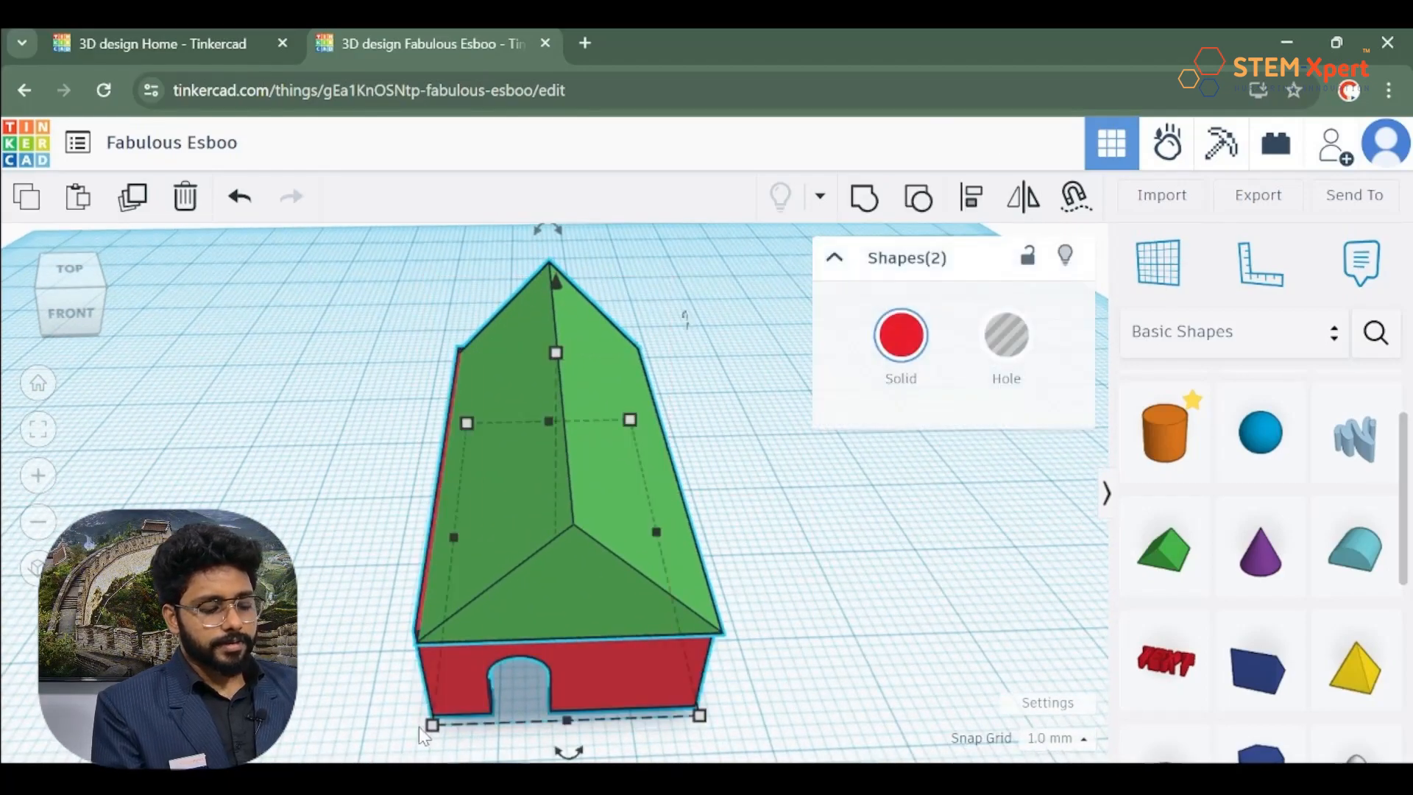
left_click(968, 208)
left_click(569, 757)
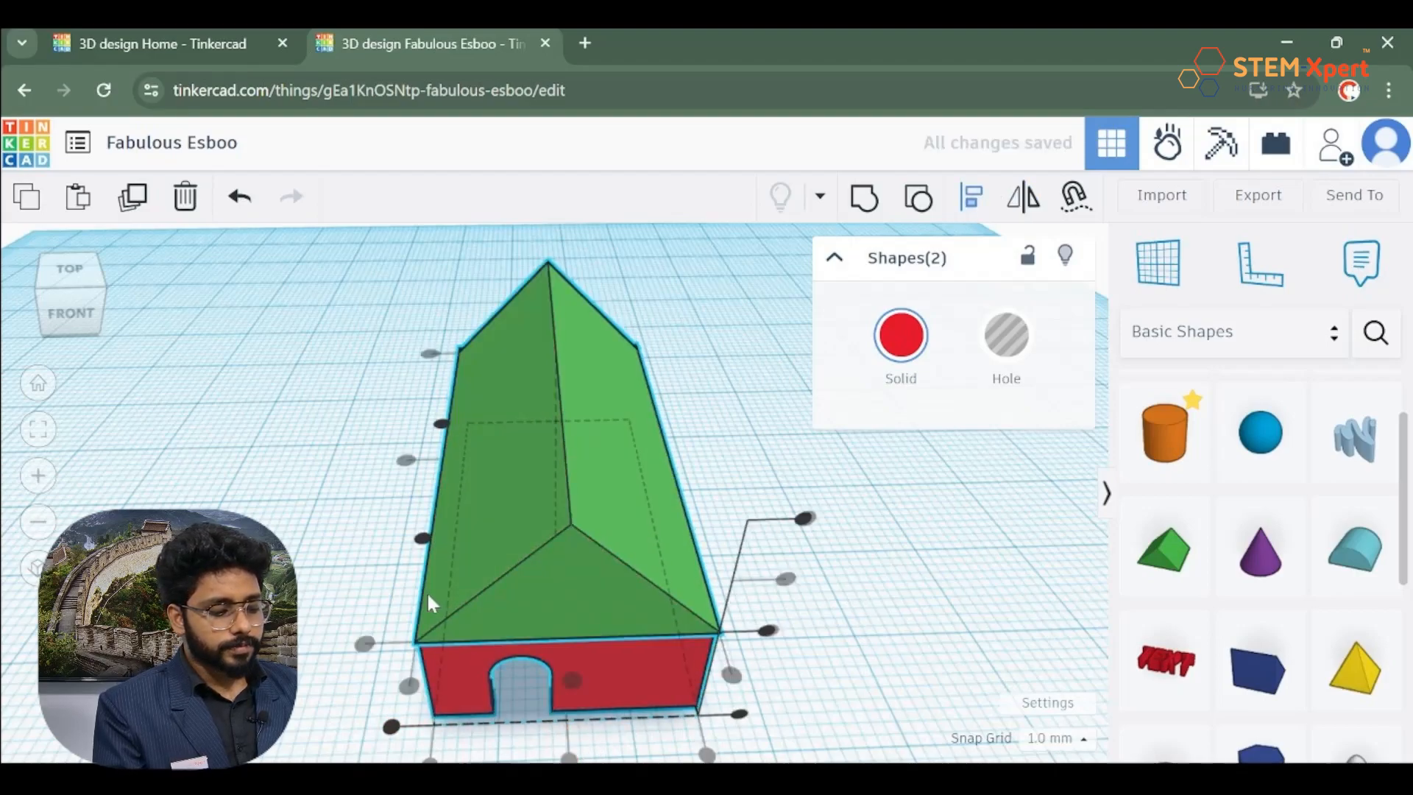
left_click(423, 538)
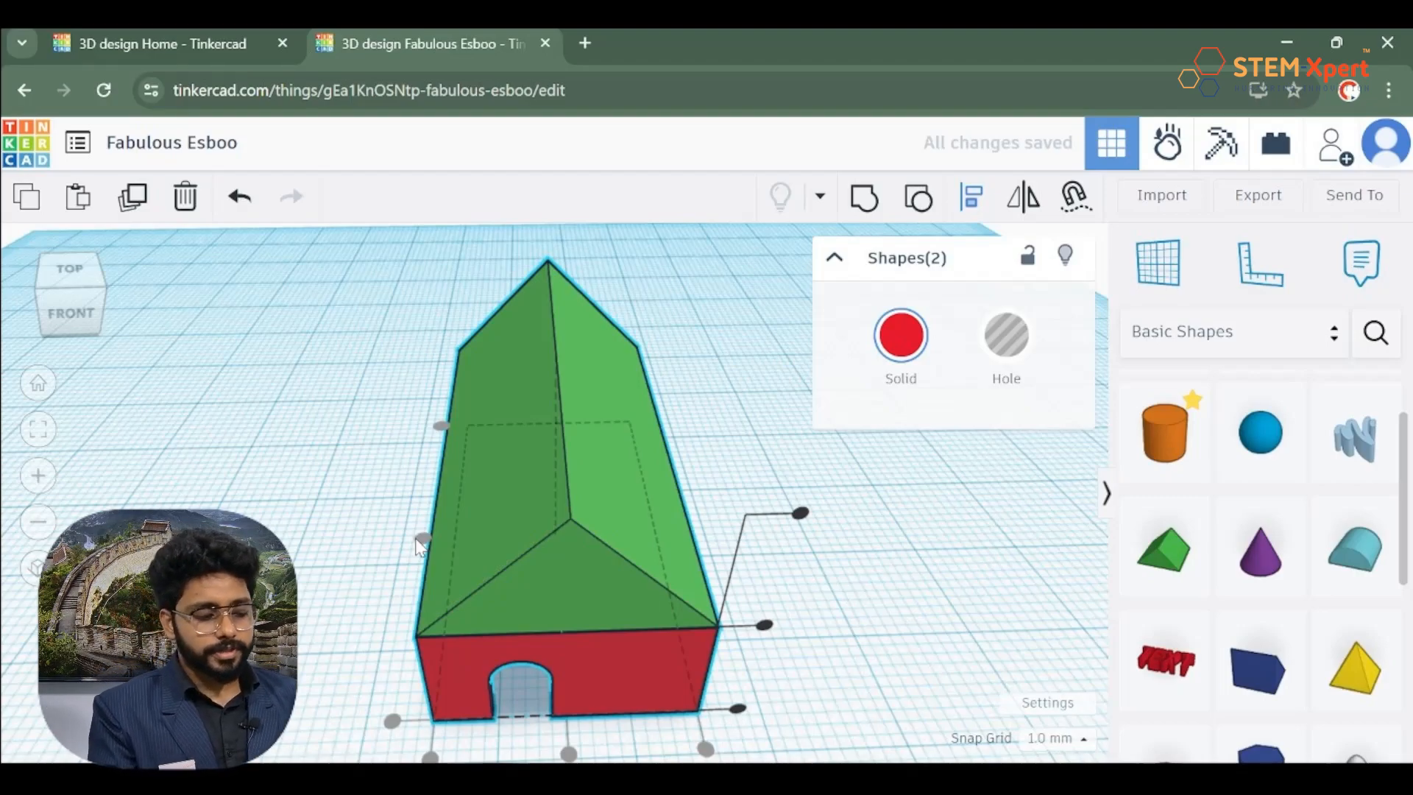
right_click_drag(334, 567, 324, 503)
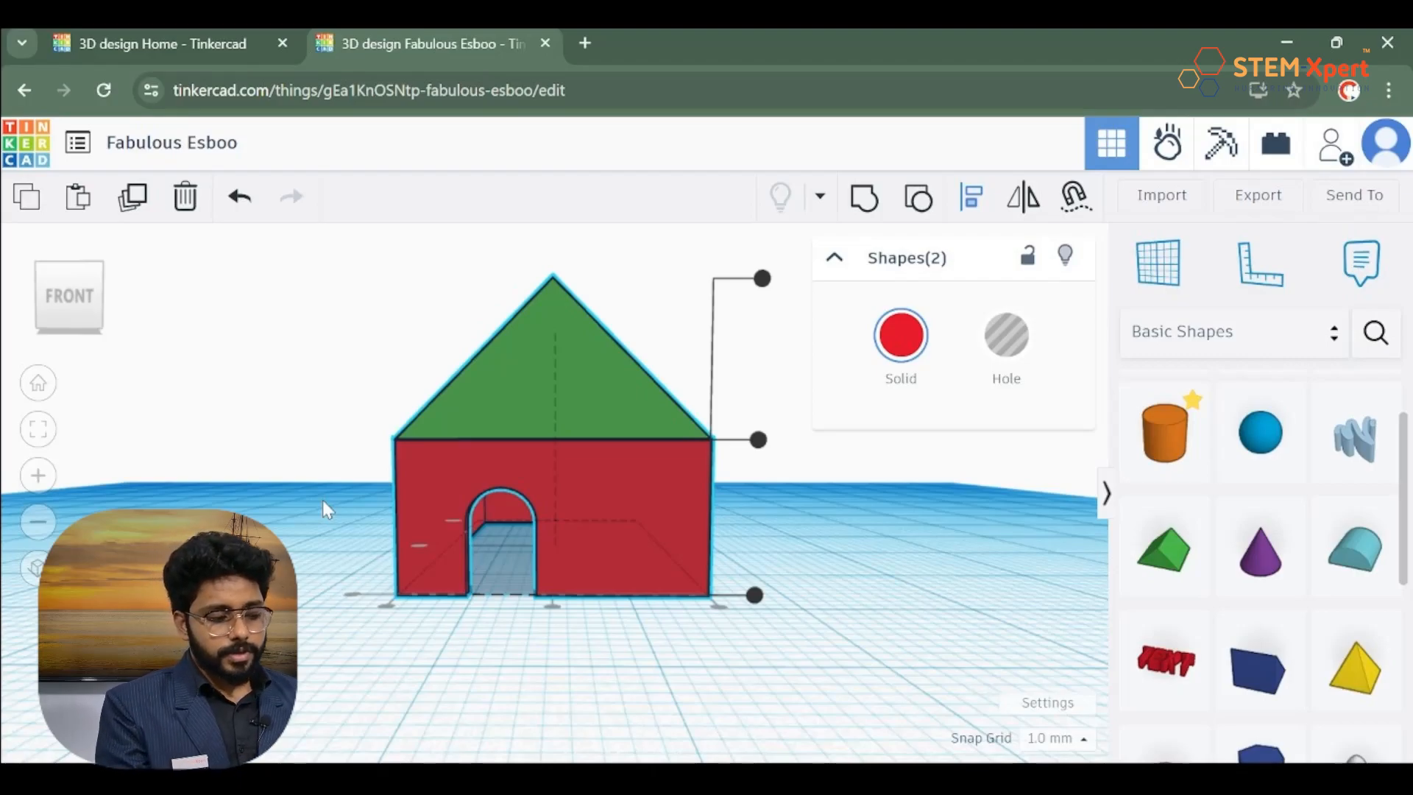
right_click_drag(317, 498, 465, 536)
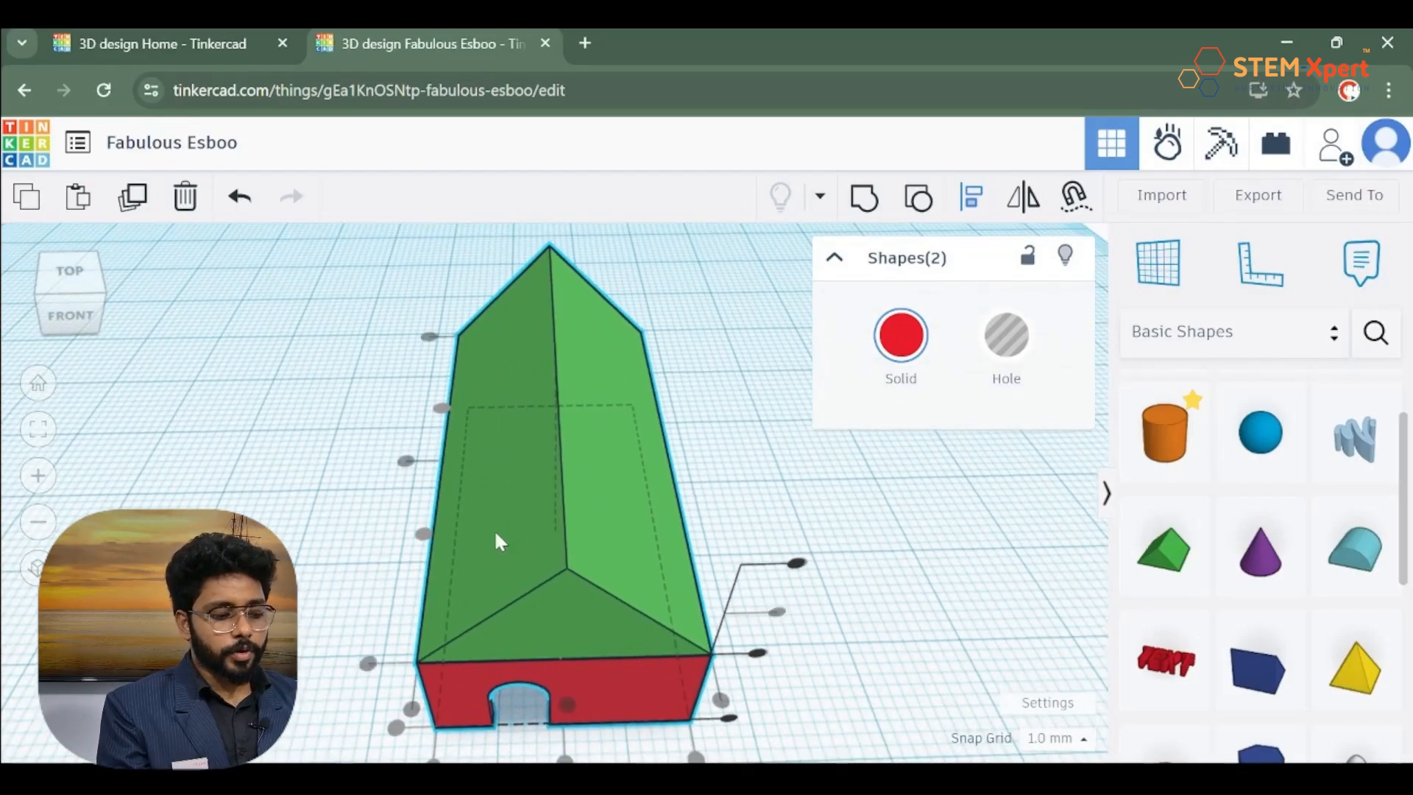
Select only the roof and set its width to 22 mm.
right_click_drag(683, 493, 707, 360)
left_click(729, 420)
left_click(572, 443)
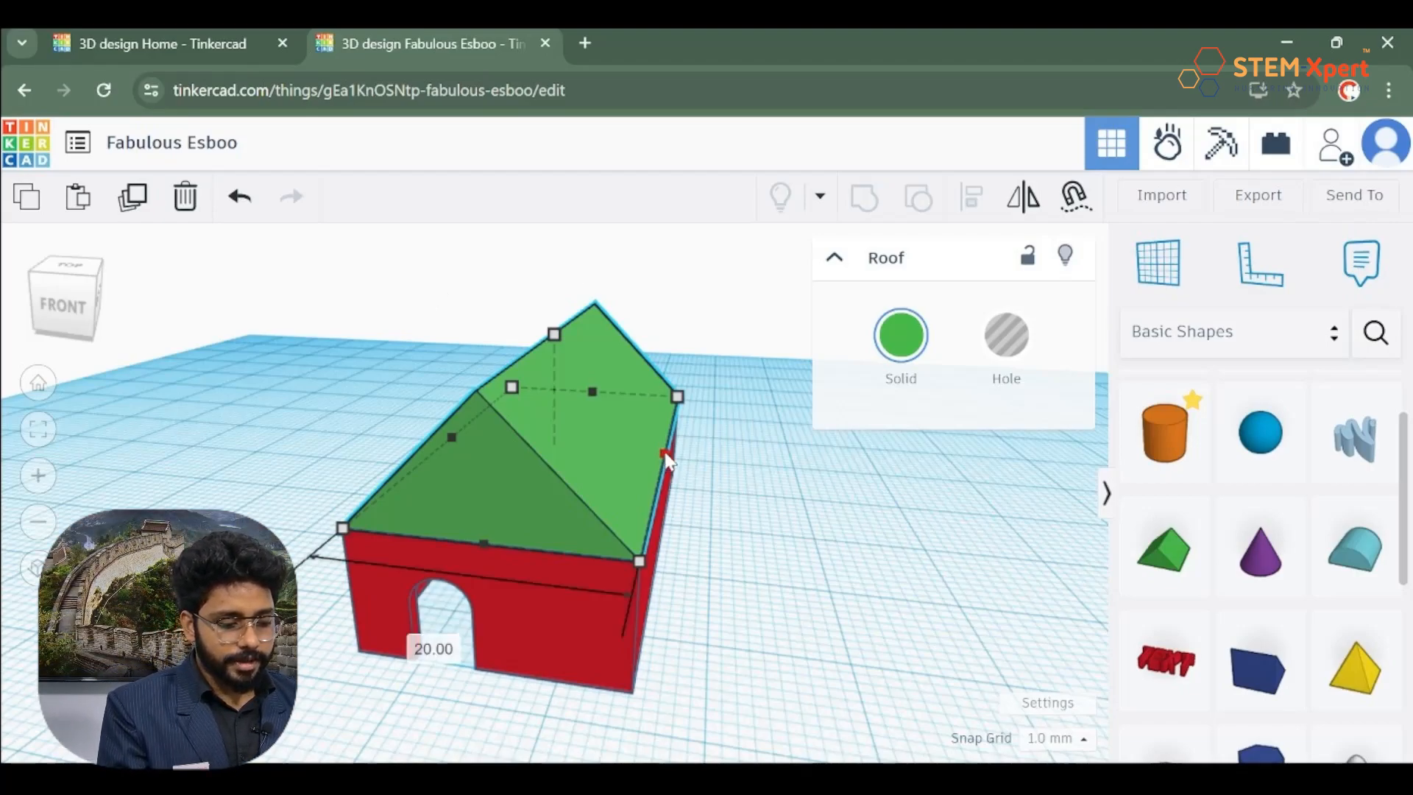
mouse_move(667, 456)
left_mouse_down()
mouse_move(690, 463)
mouse_move(672, 458)
left_mouse_up()
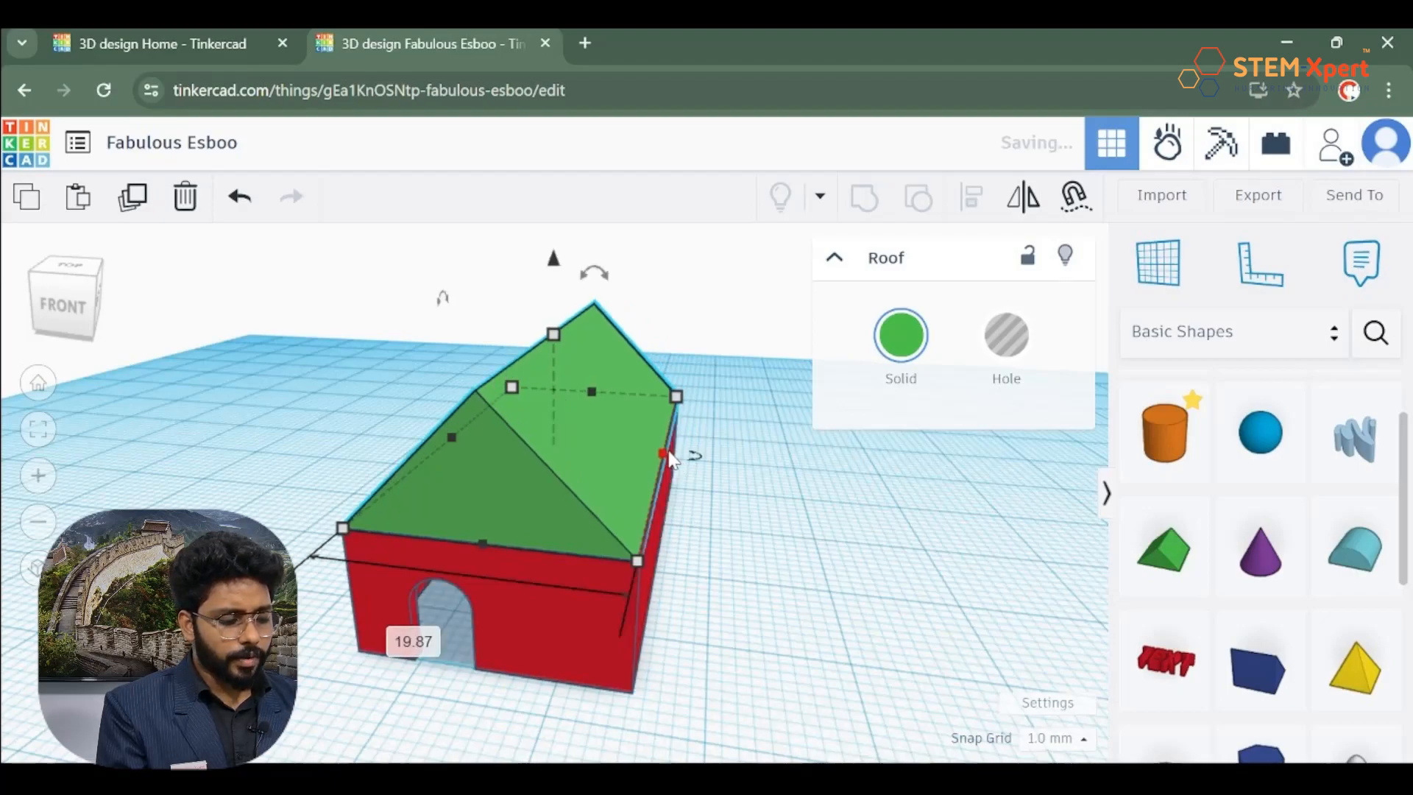
left_click(423, 635)
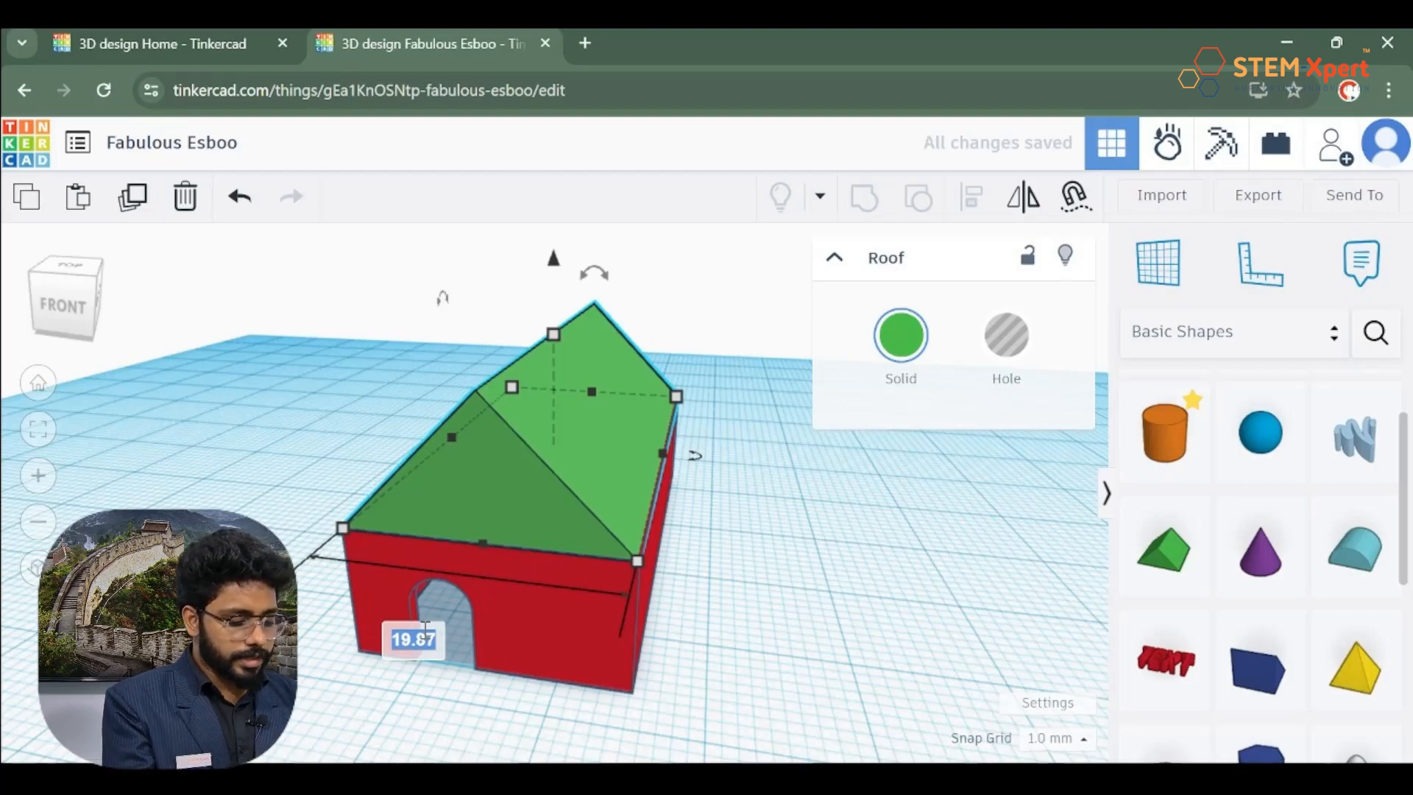
type("22")
key("Return")
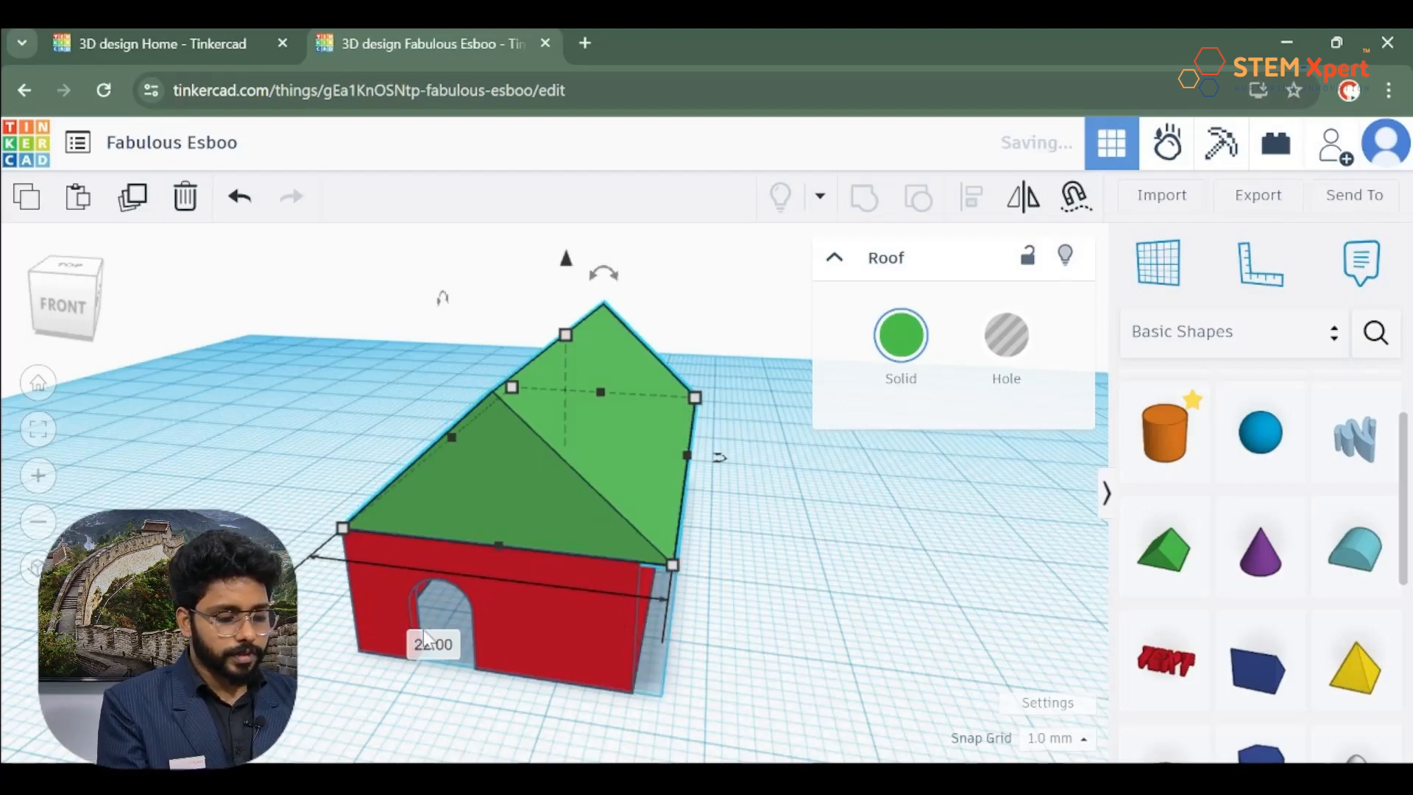
Set the roof's length to 45 mm for an overhang beyond the walls.
mouse_move(346, 535)
left_click(327, 426)
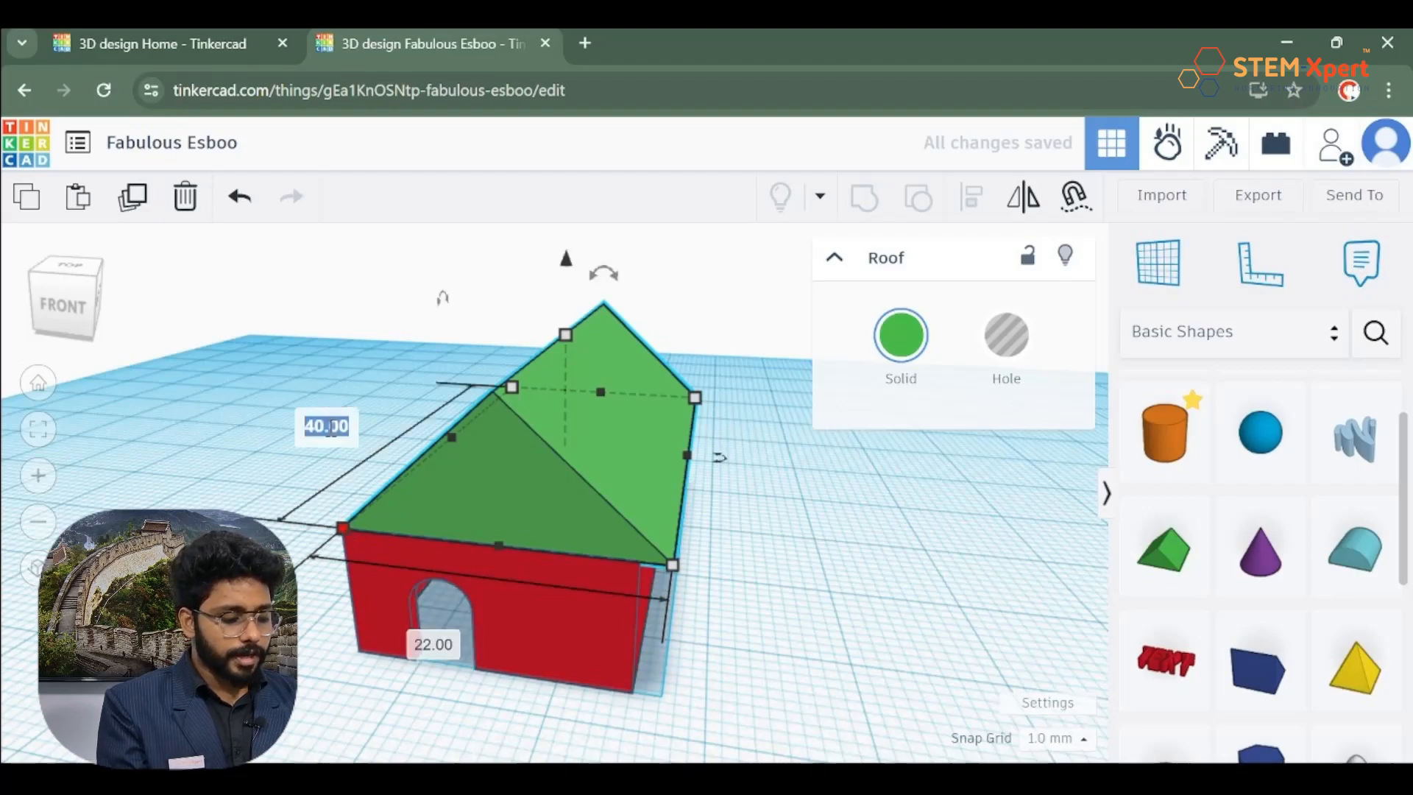
type("45")
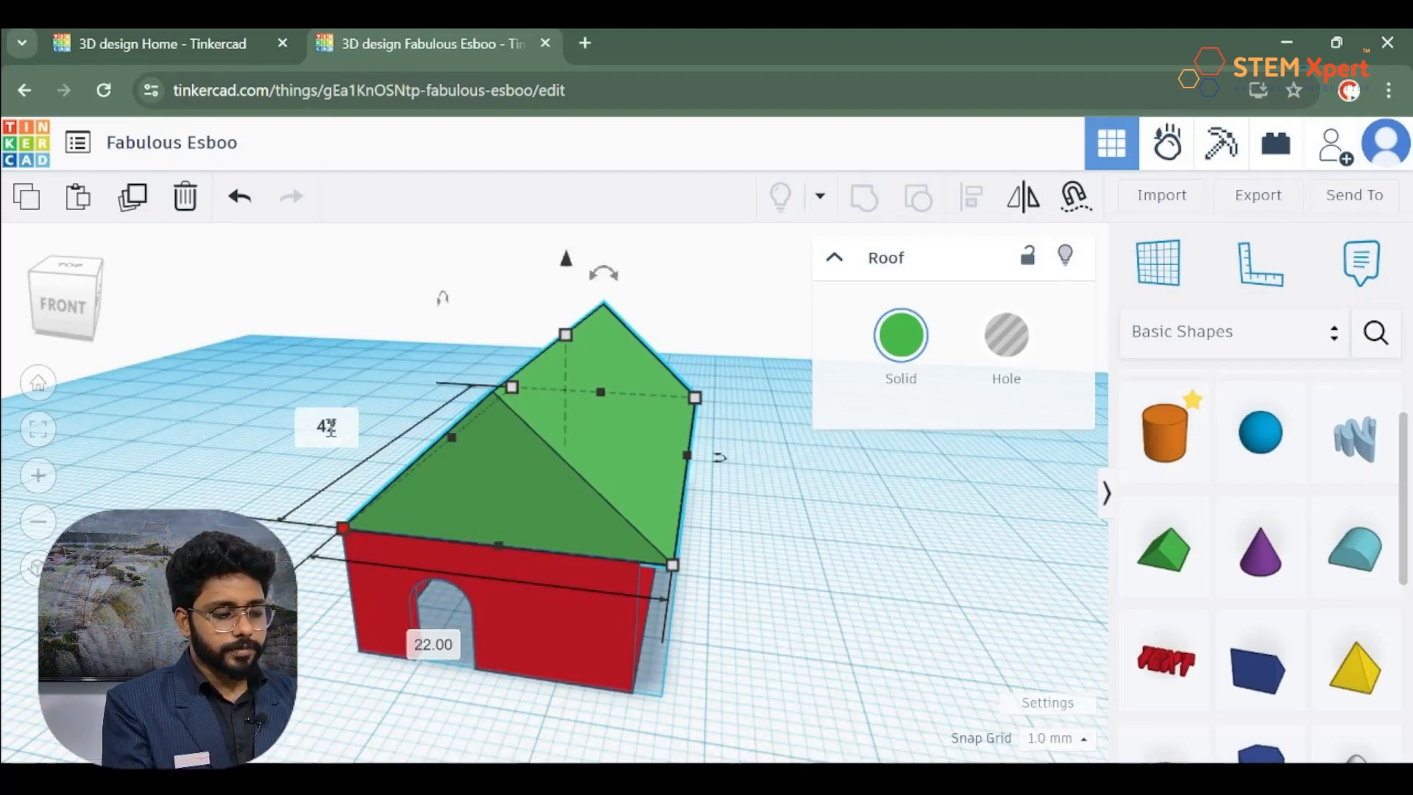
key("Return")
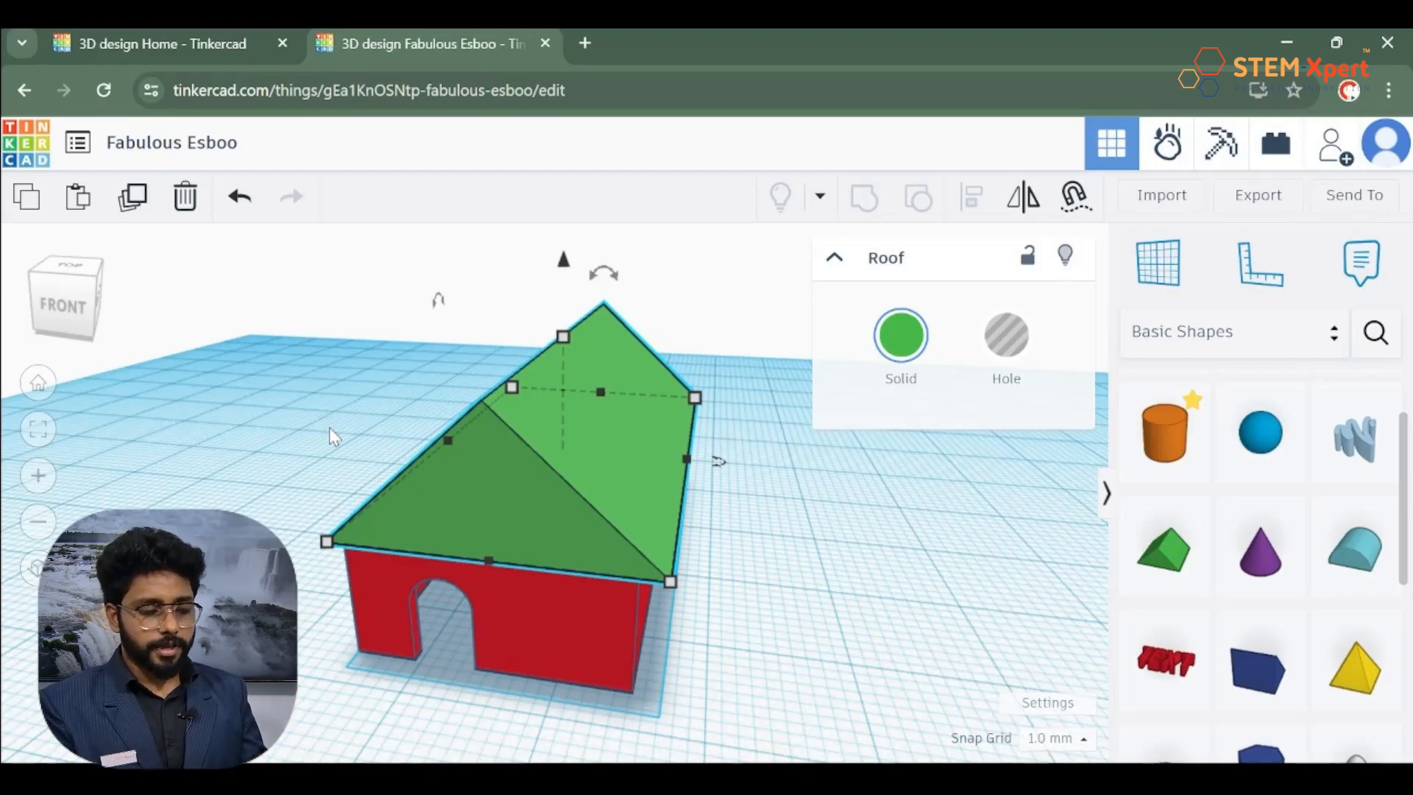
Align the roof and walls on their centres across both the width and the length.
left_click_drag(747, 679, 272, 333)
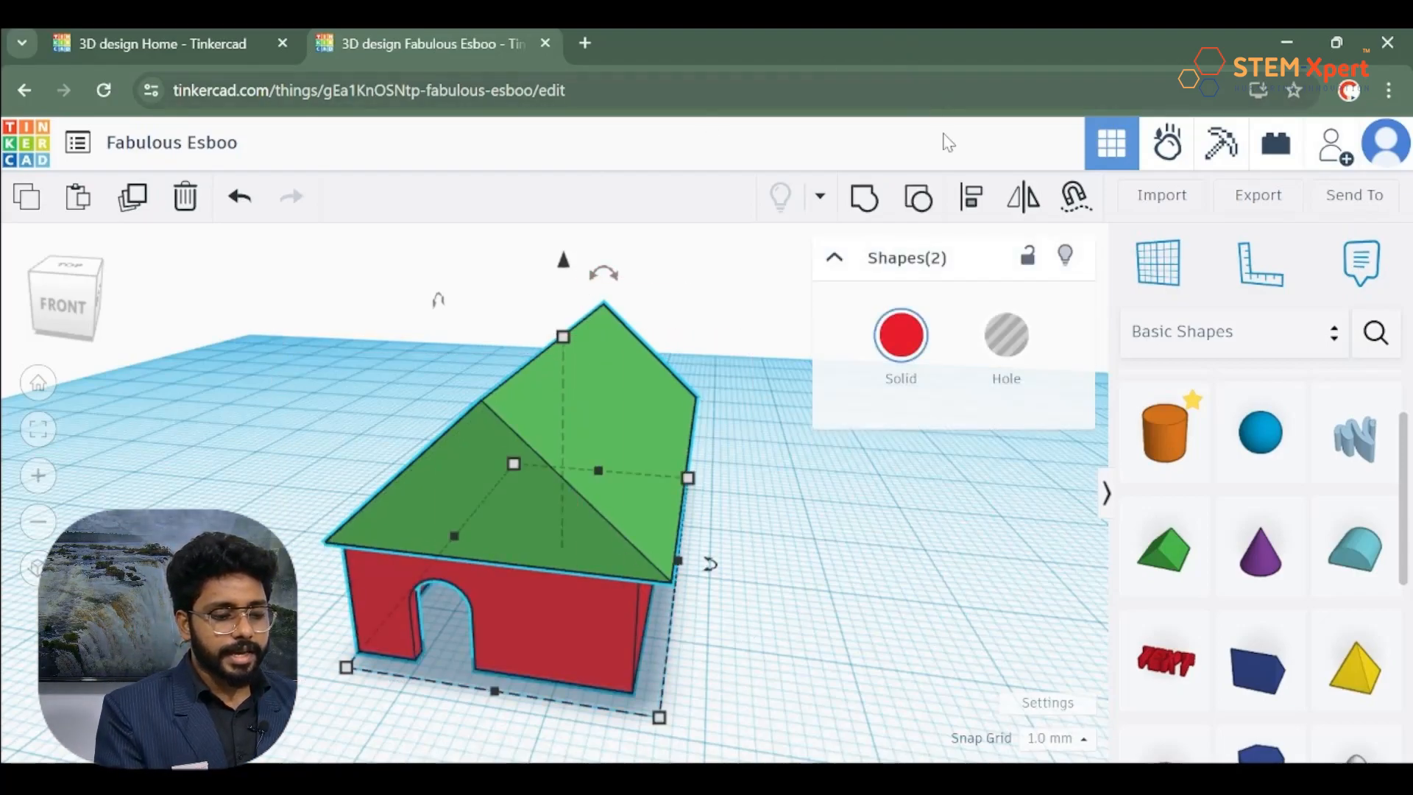
left_click(967, 197)
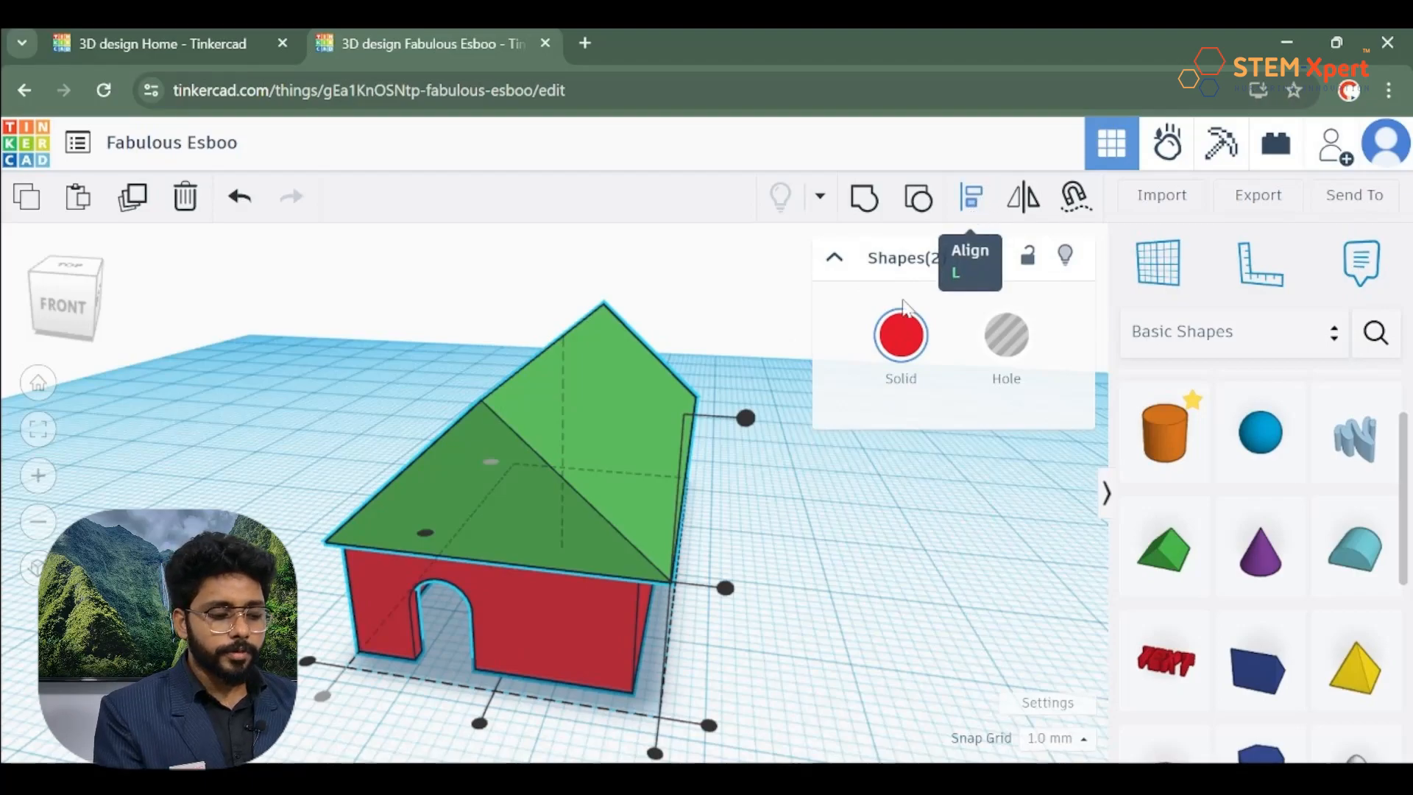
left_click(479, 724)
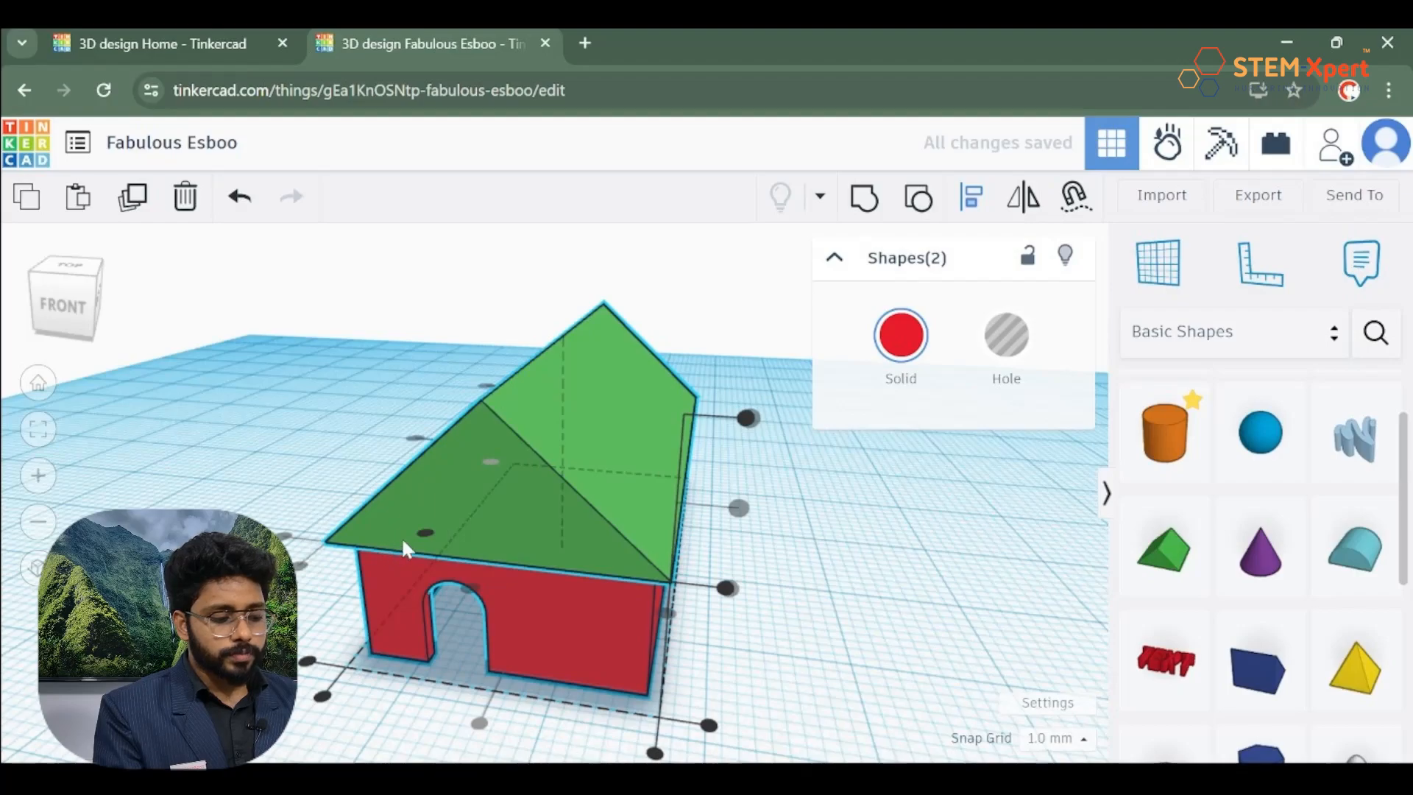
left_click(426, 533)
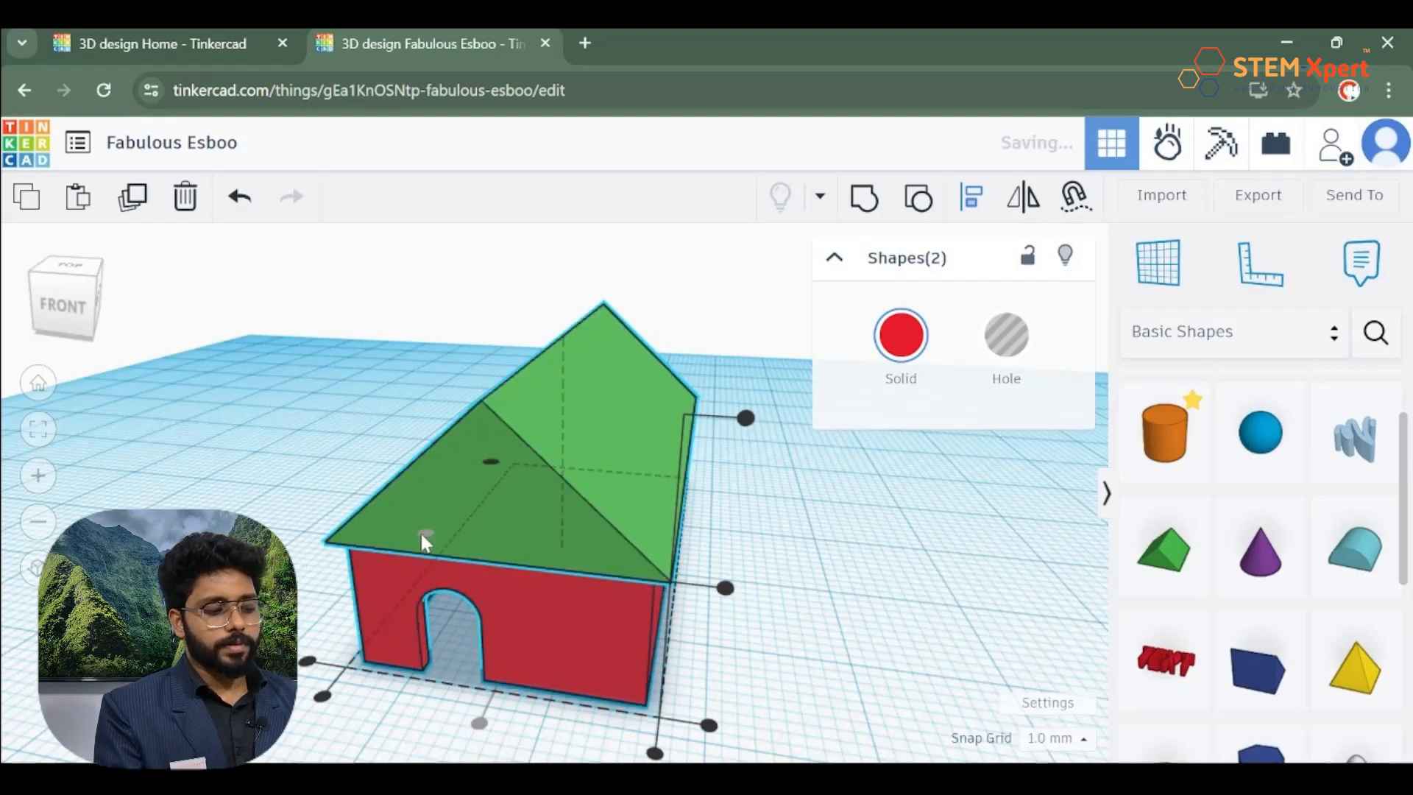
right_click_drag(284, 539, 311, 519)
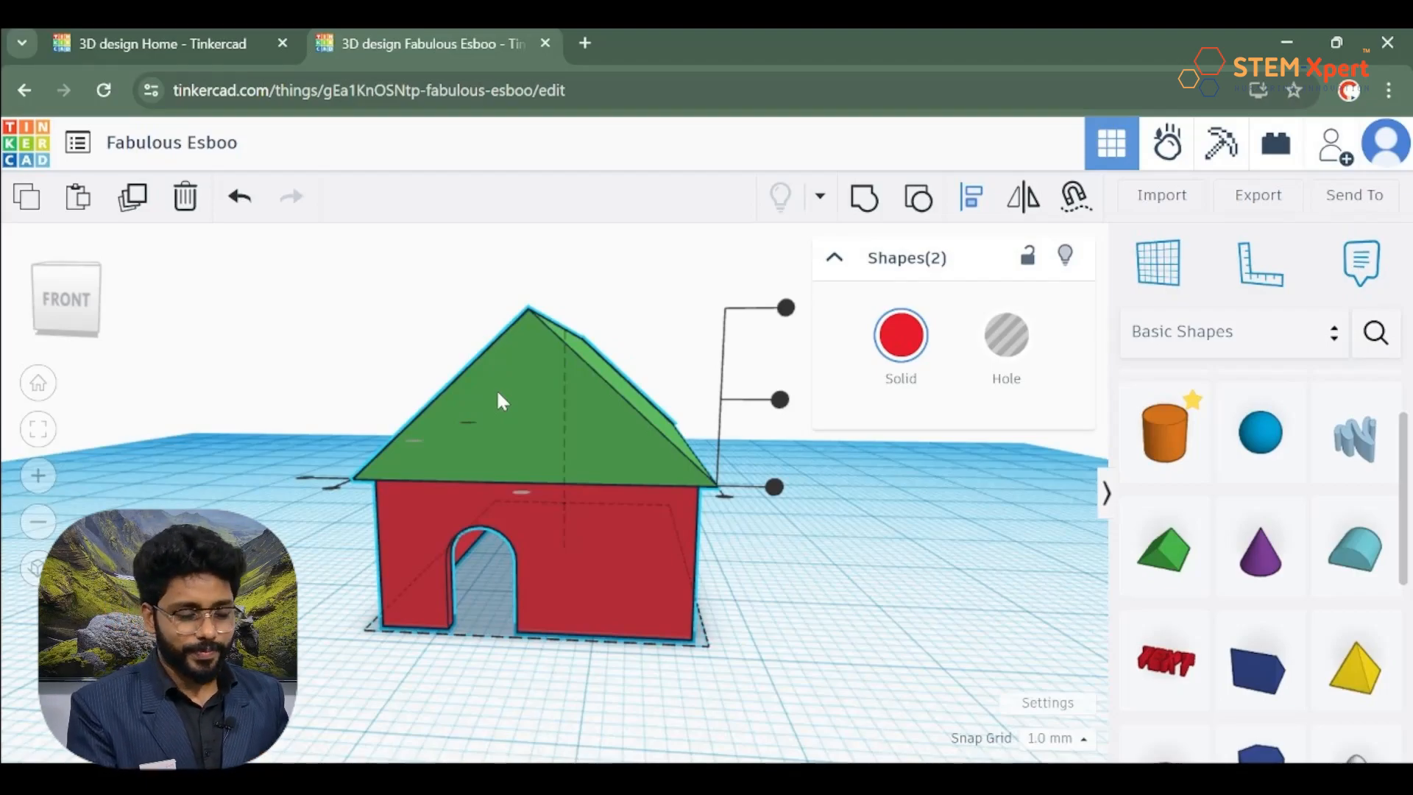
right_click_drag(499, 400, 539, 417)
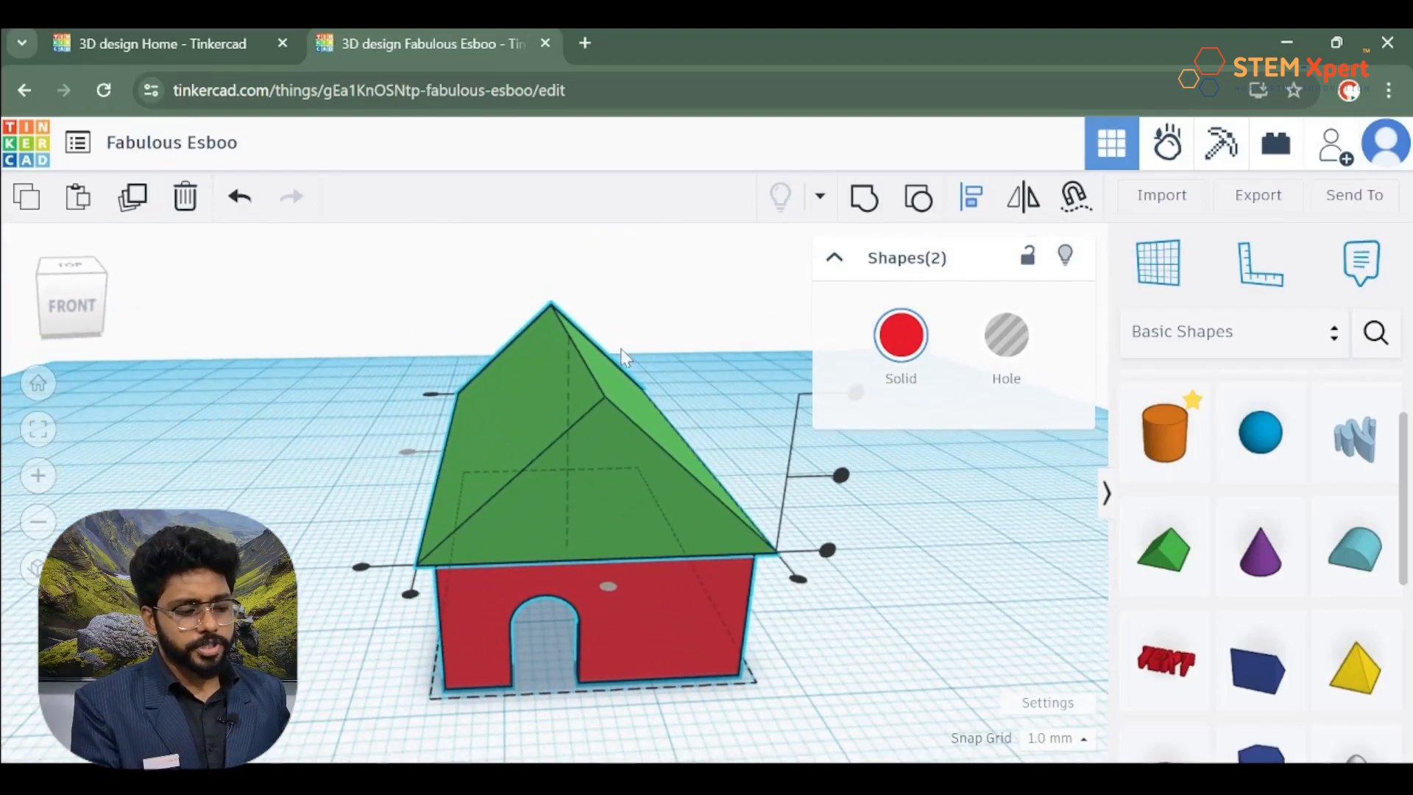
Colour the selected roof and walls with the pale cream preset.
left_click(903, 335)
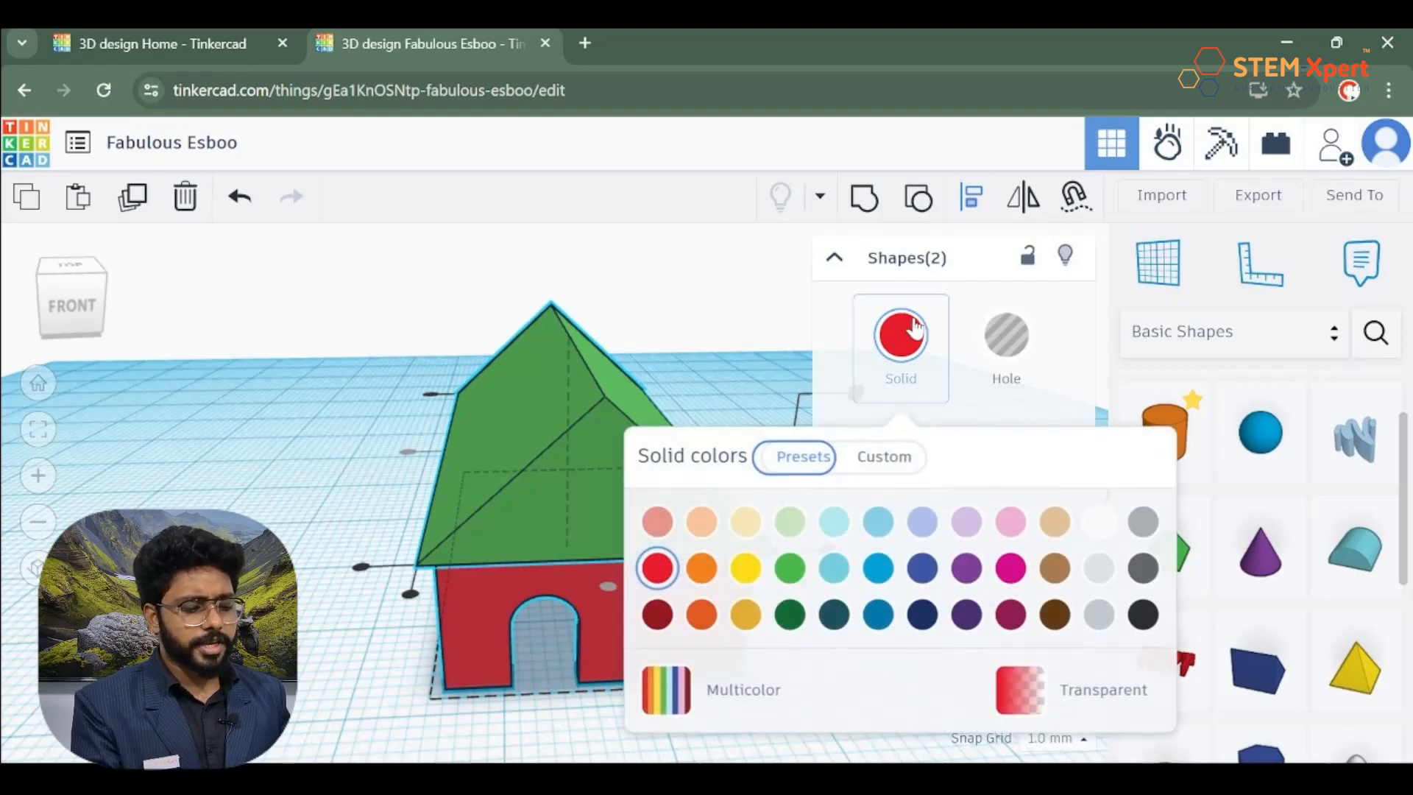
left_click(746, 519)
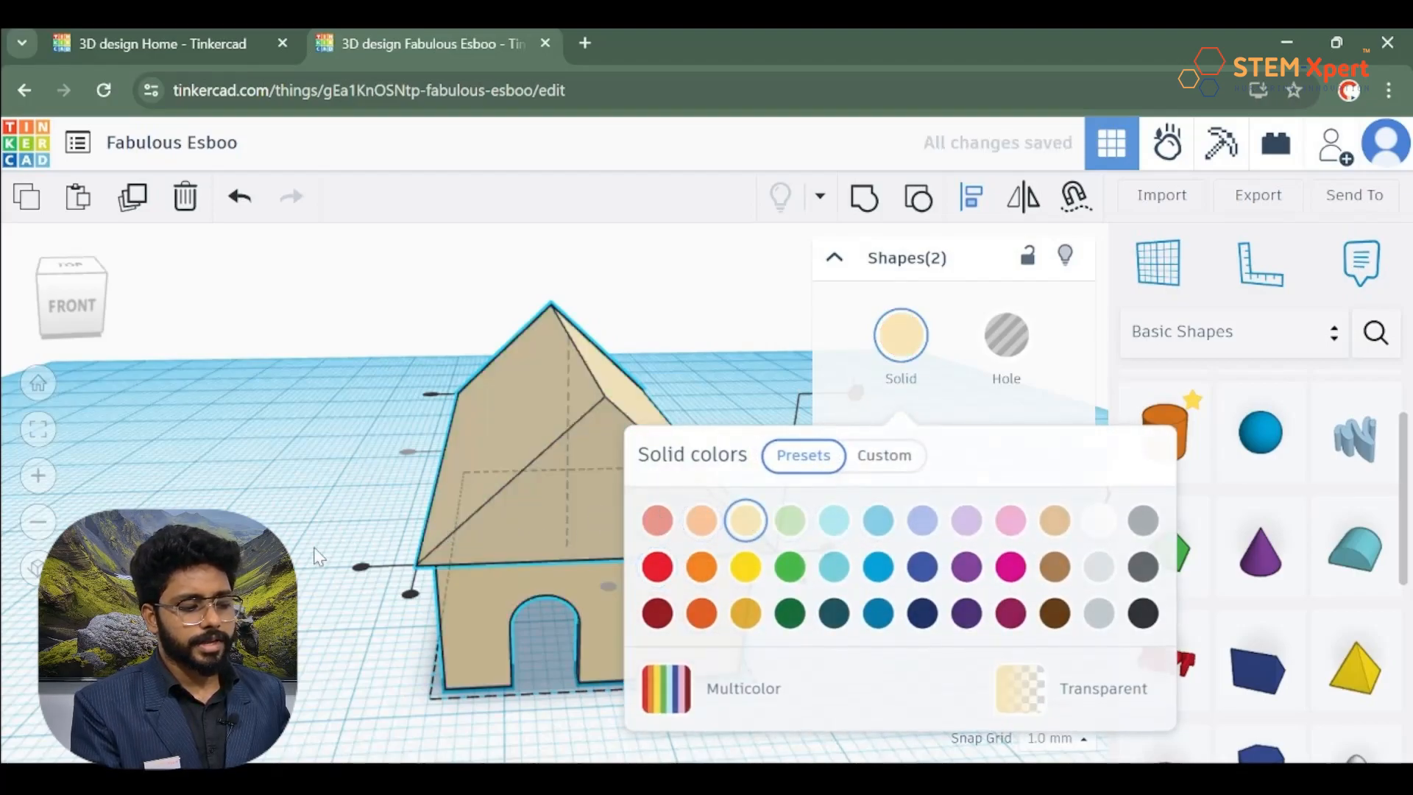
left_click(316, 557)
Recolour only the roof with the black preset.
left_click(498, 489)
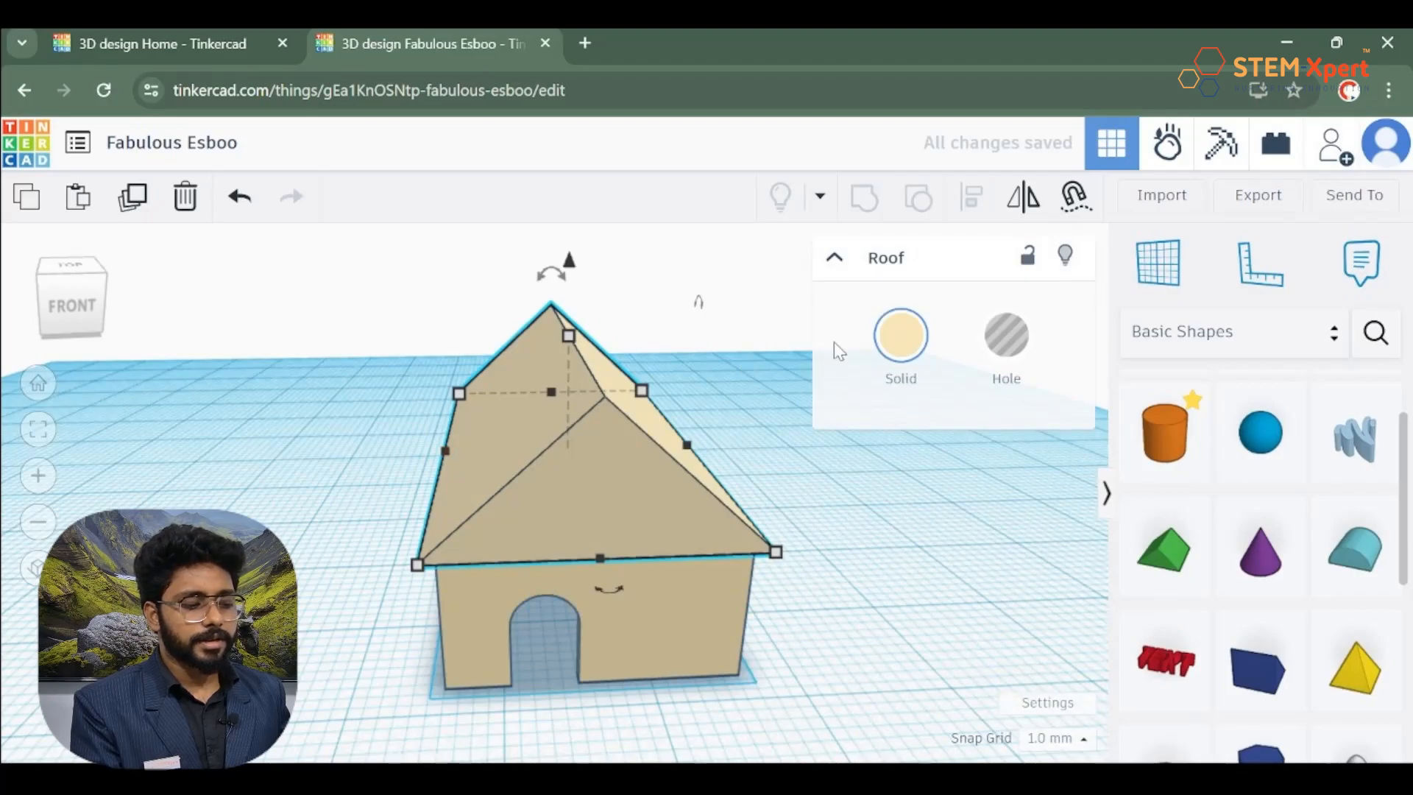
left_click(901, 335)
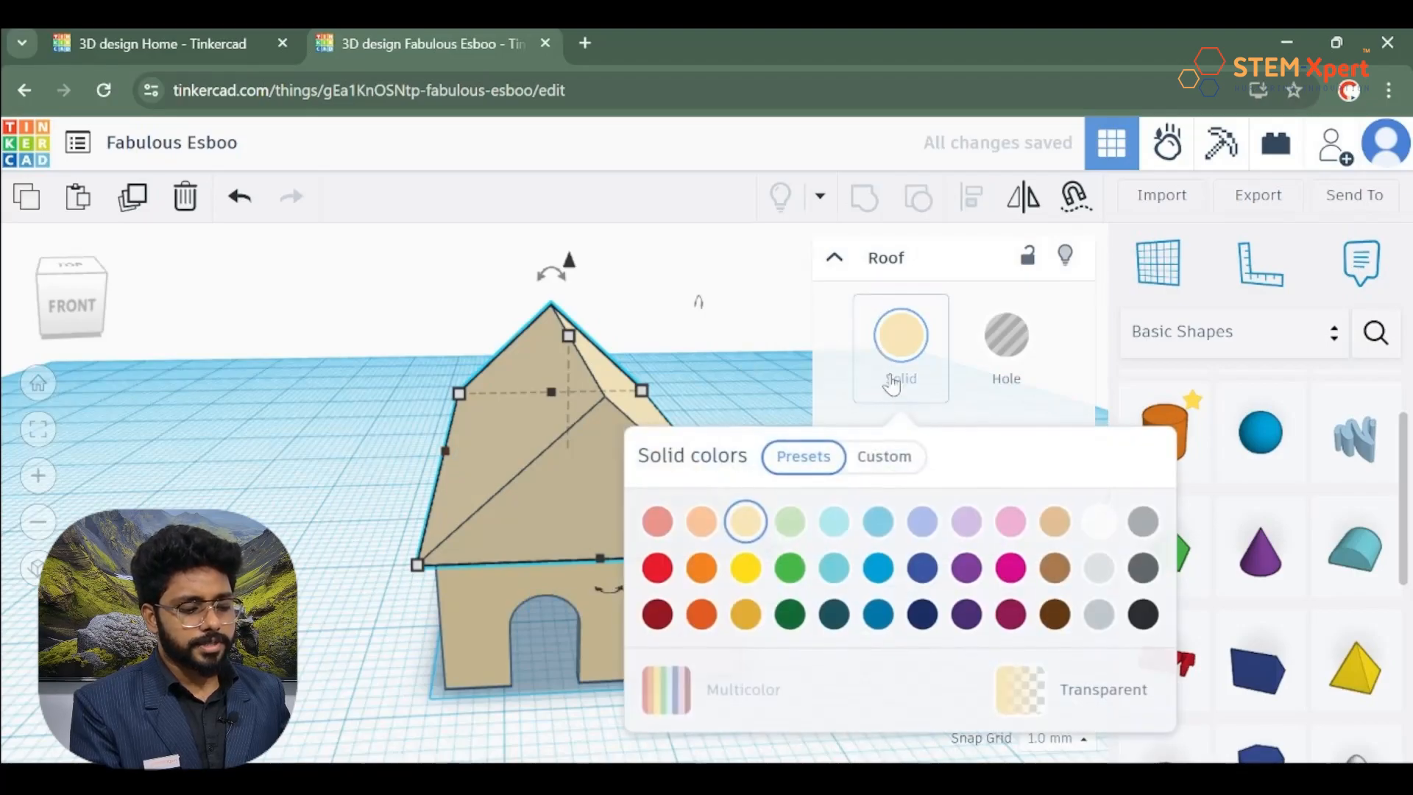
left_click(1143, 613)
left_click(477, 612)
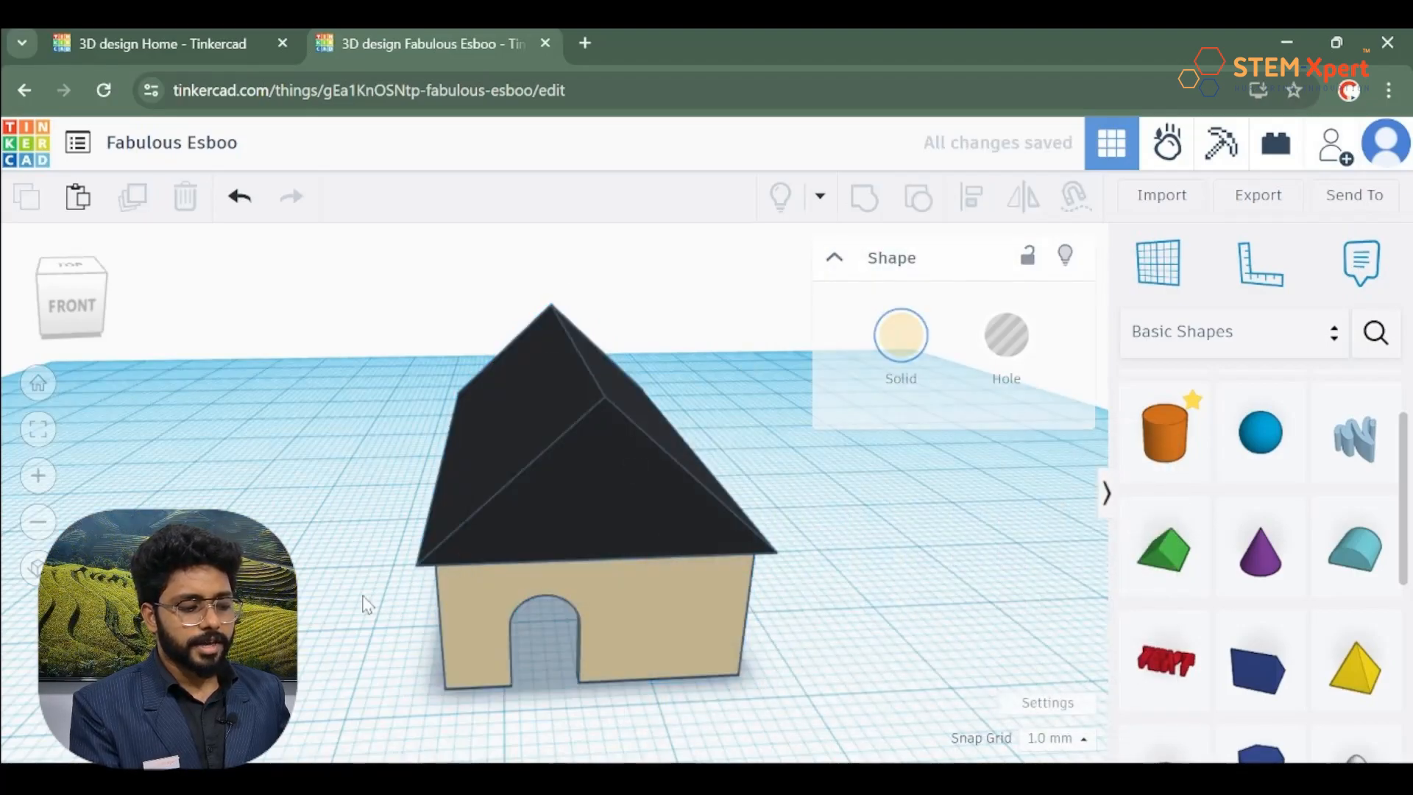
Group the roof and walls into one shape and turn on Multicolor to keep their separate colours.
left_click_drag(383, 264, 858, 708)
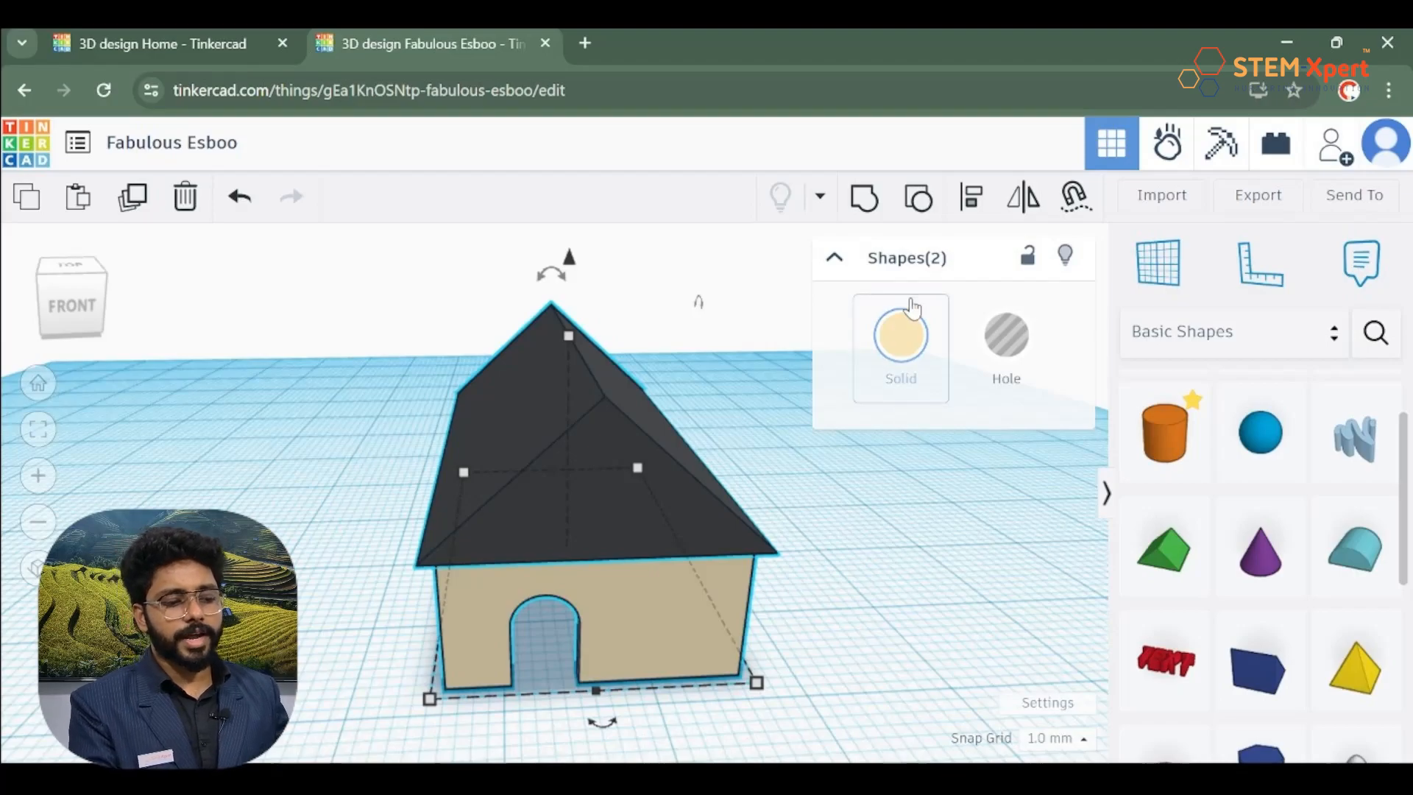
left_click(869, 215)
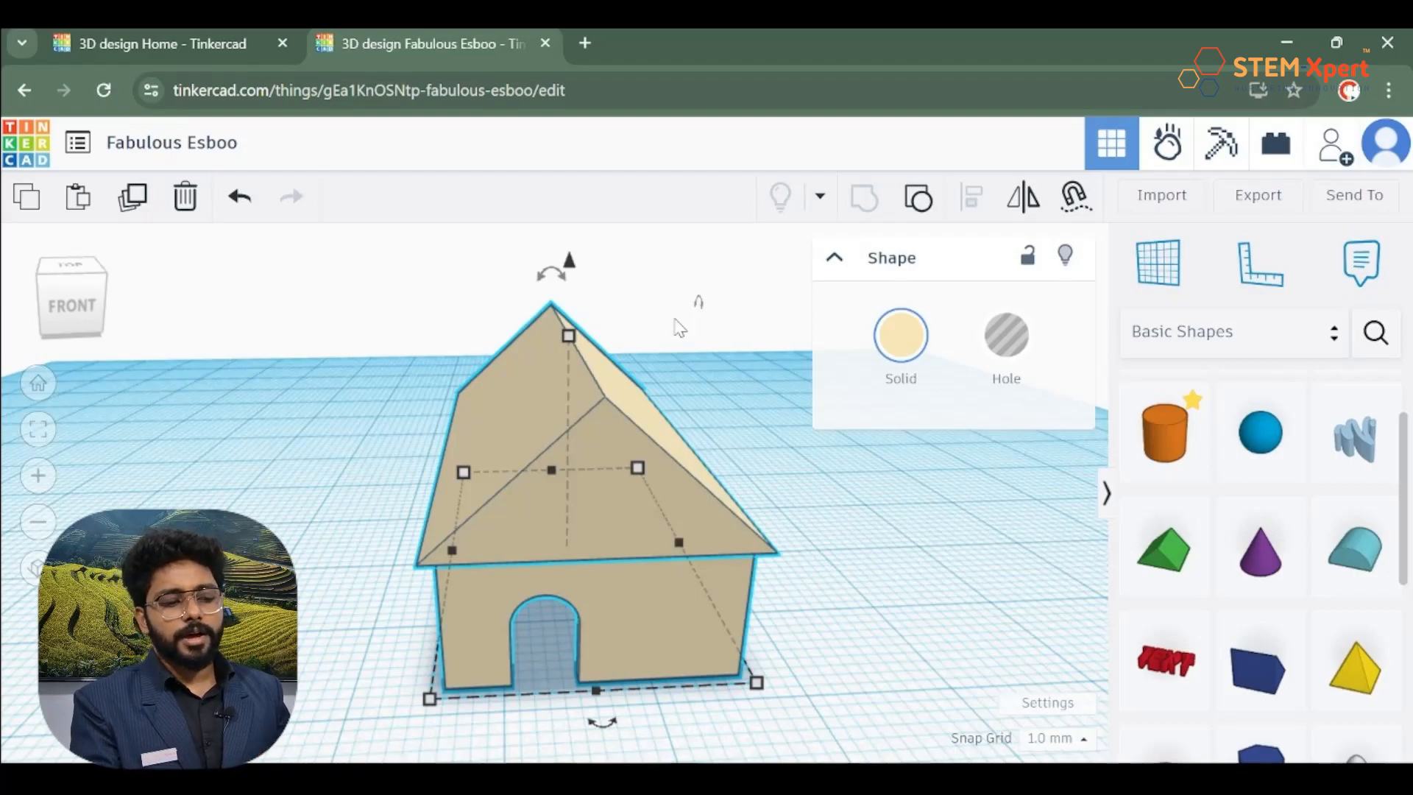
left_click(923, 368)
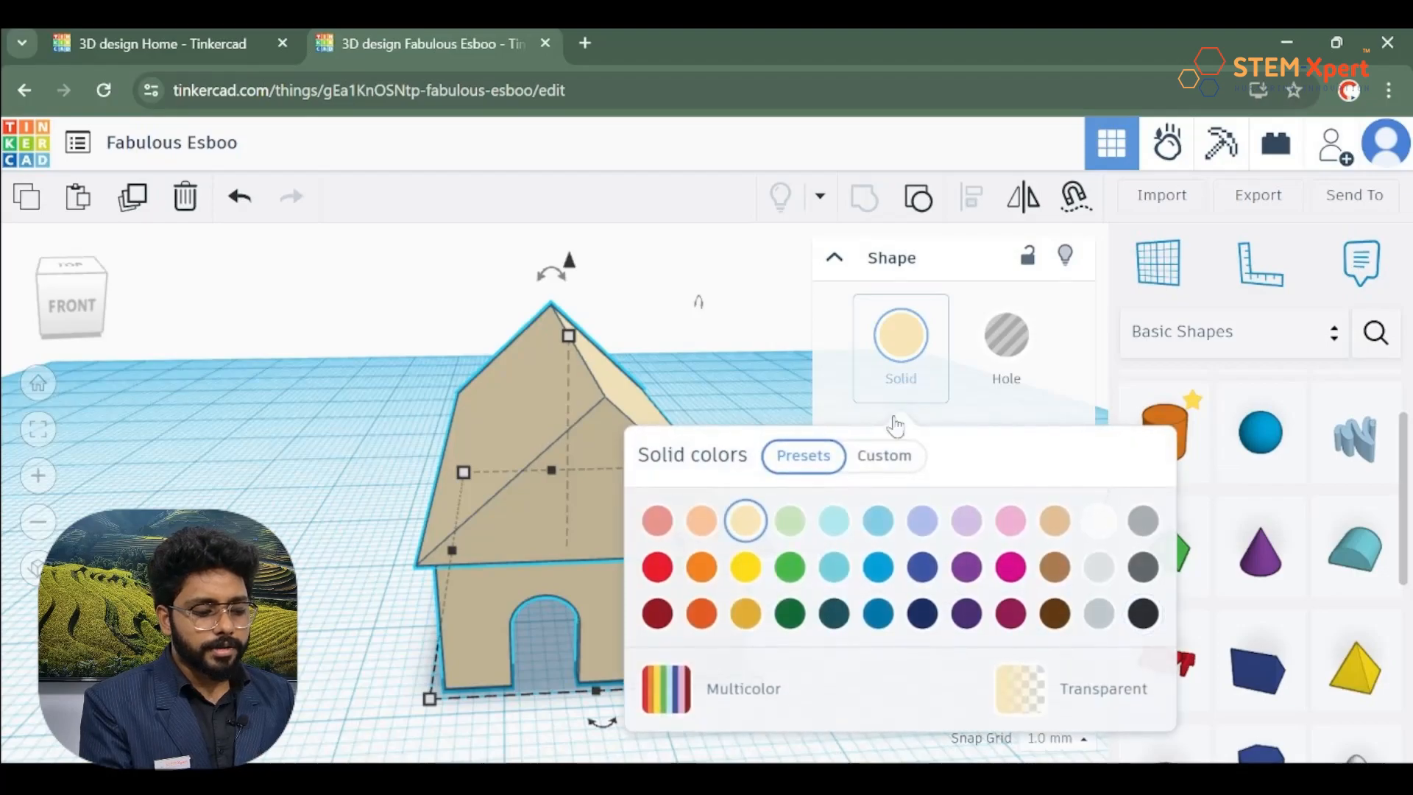
left_click(670, 708)
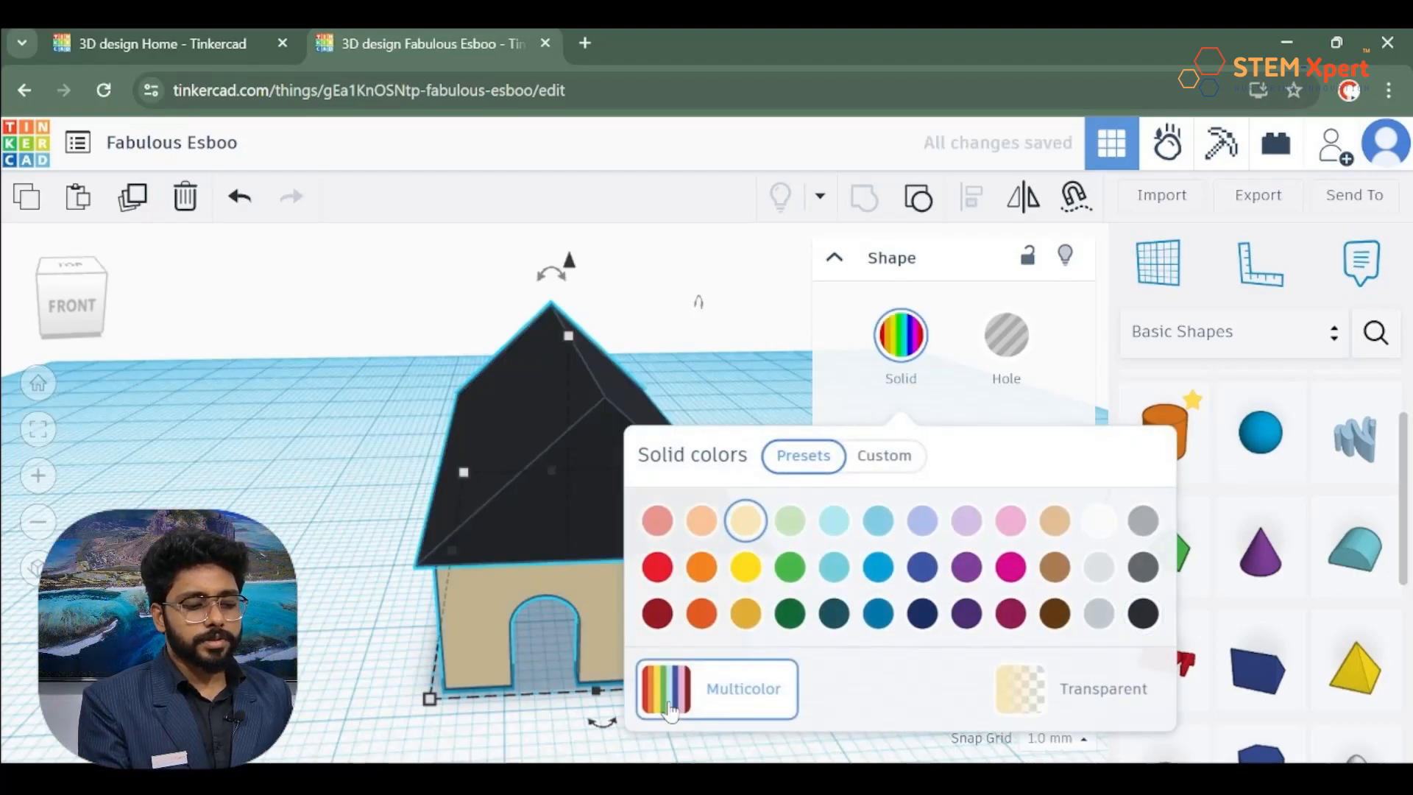
left_click(294, 488)
Move the grouped house around the workplane as a single object.
left_click_drag(581, 517, 560, 471)
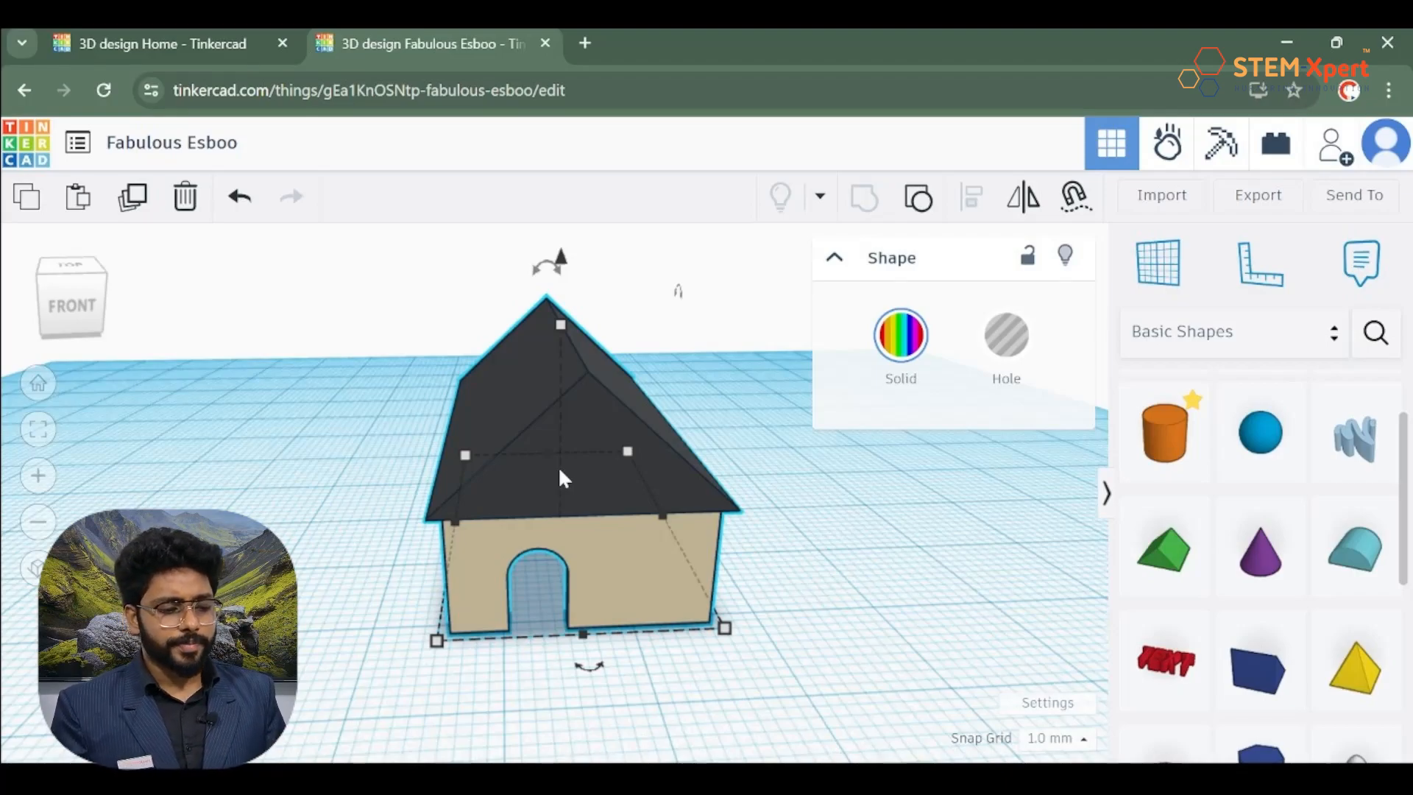
left_click_drag(589, 462, 533, 496)
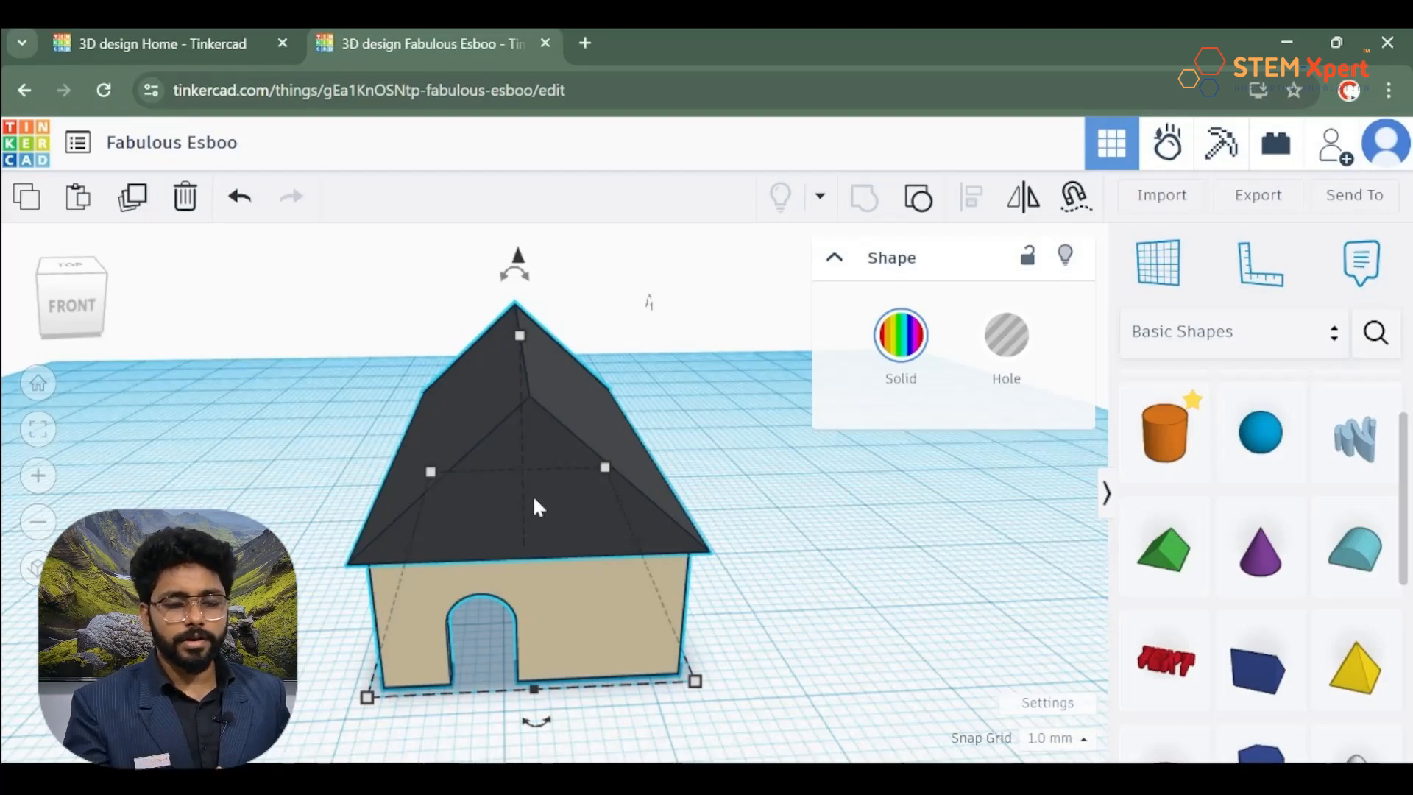
left_click(842, 609)
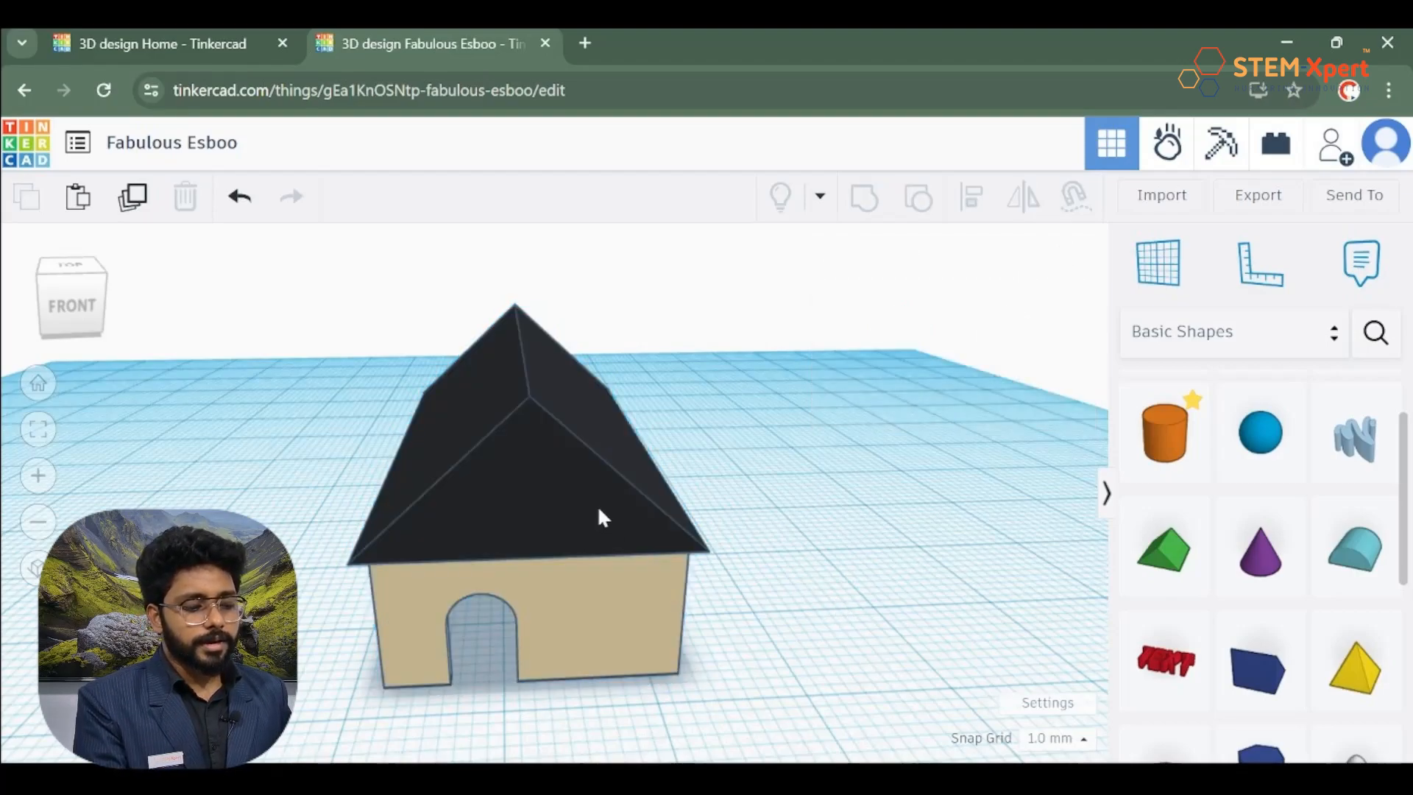
left_click_drag(598, 506, 672, 512)
left_click(1330, 505)
scroll(1329, 505, "up", 2)
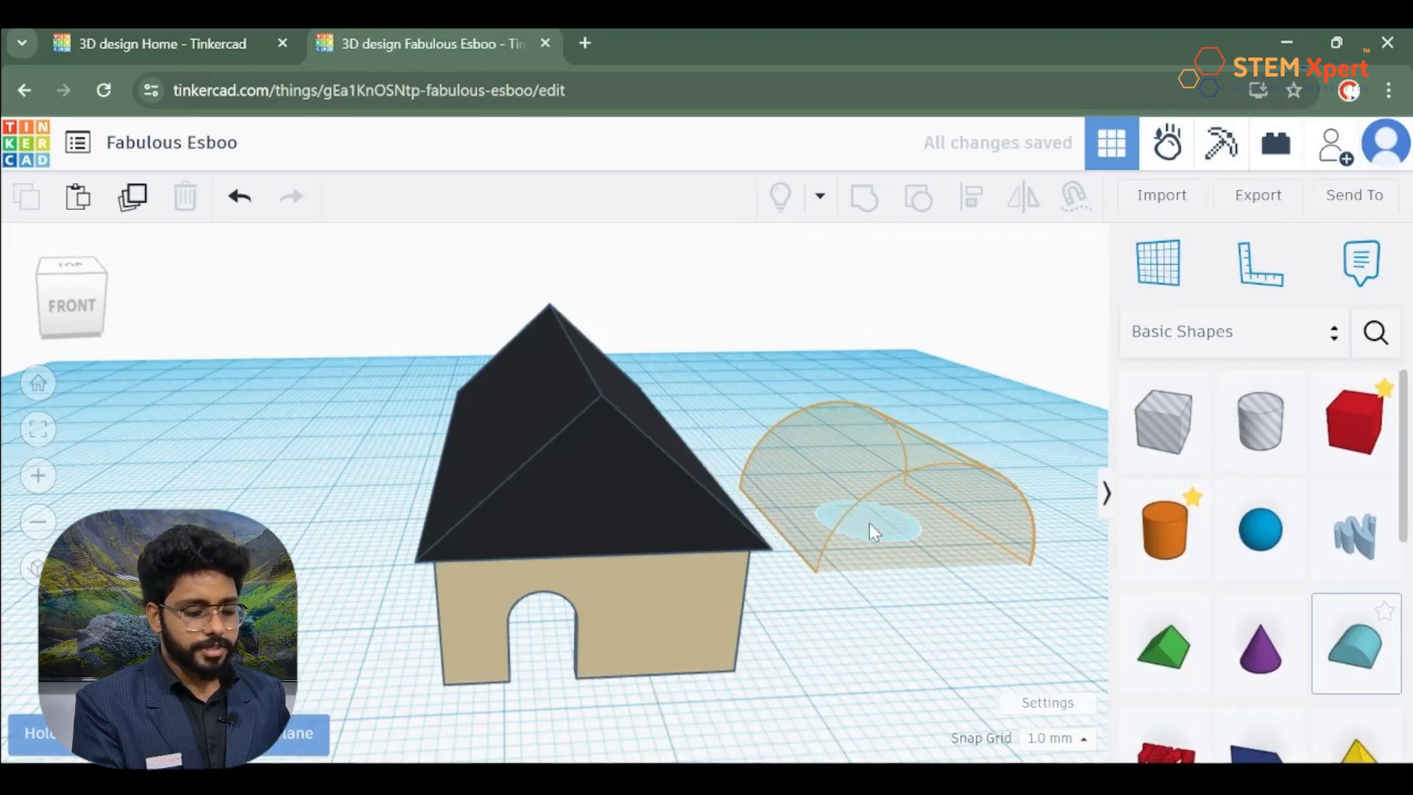
key("Escape")
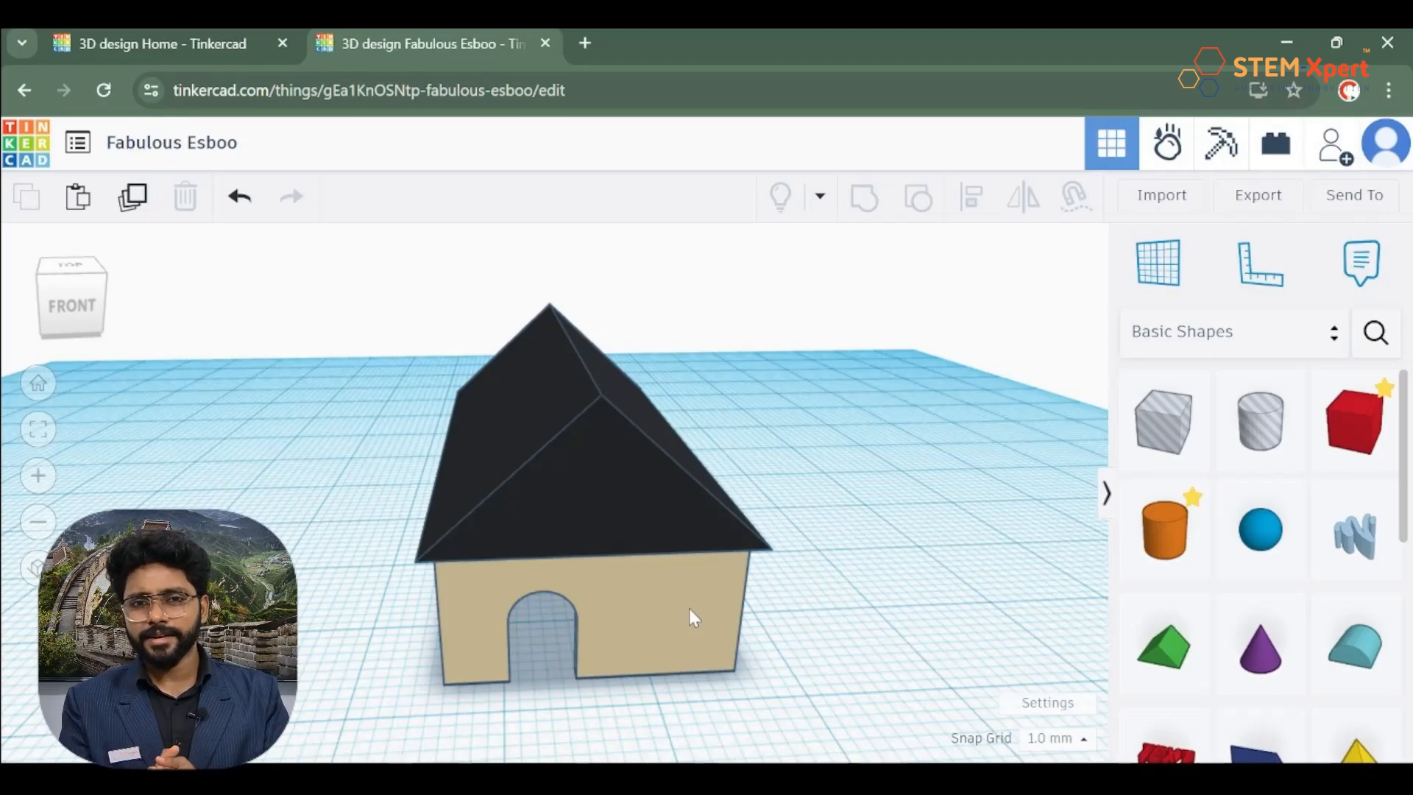
Add a separate green Roof shape on the workplane beside the house.
key("ctrl+v")
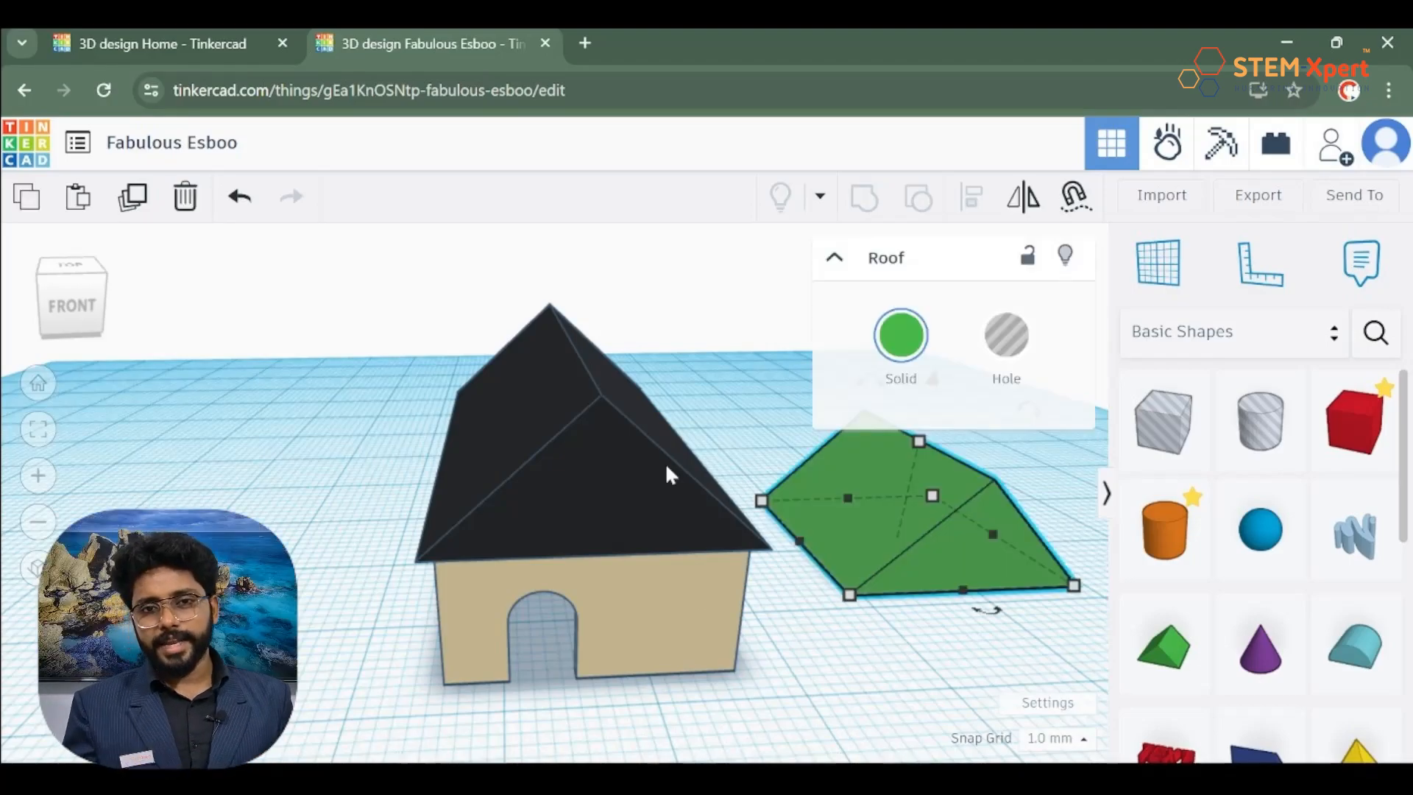